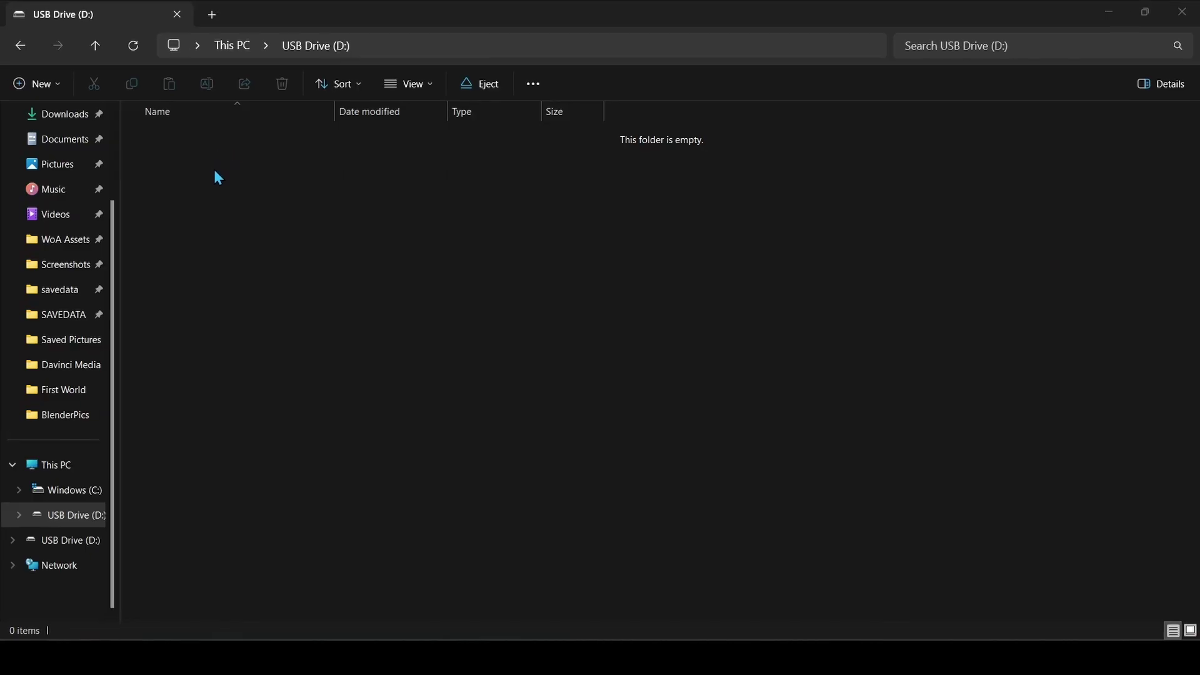
Step: Create a new folder named PS3 on USB Drive (D:)
right_click(215, 172)
mouse_move(269, 300)
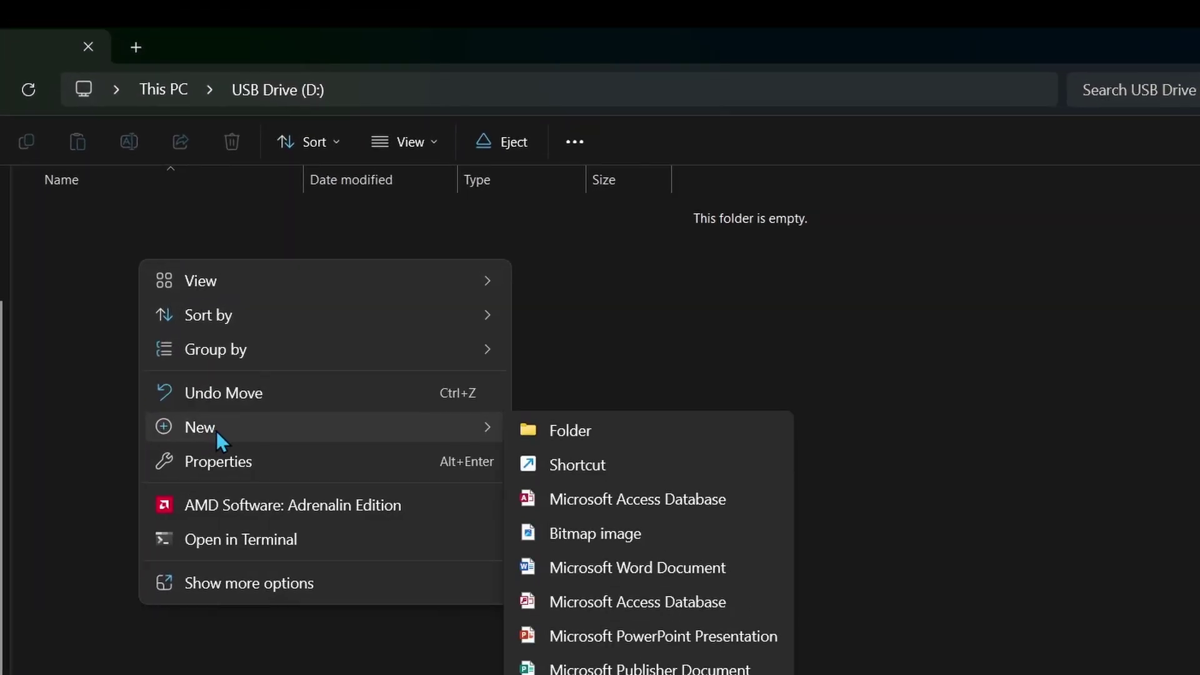
left_click(583, 438)
type("P")
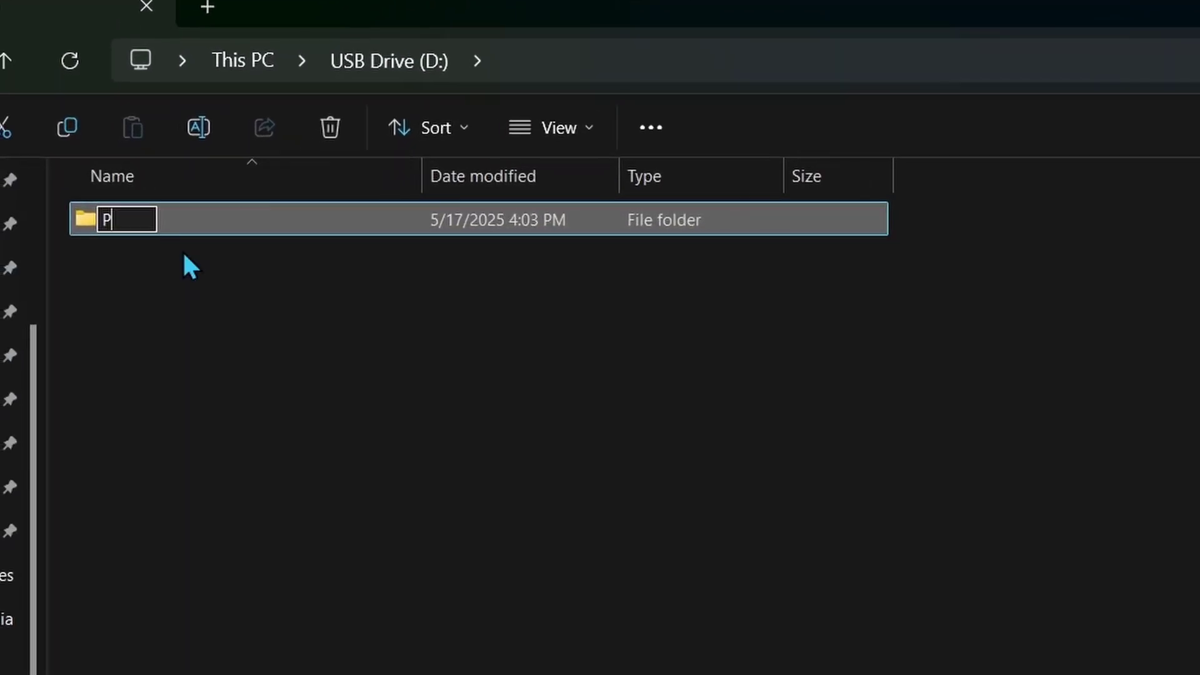
type("S3")
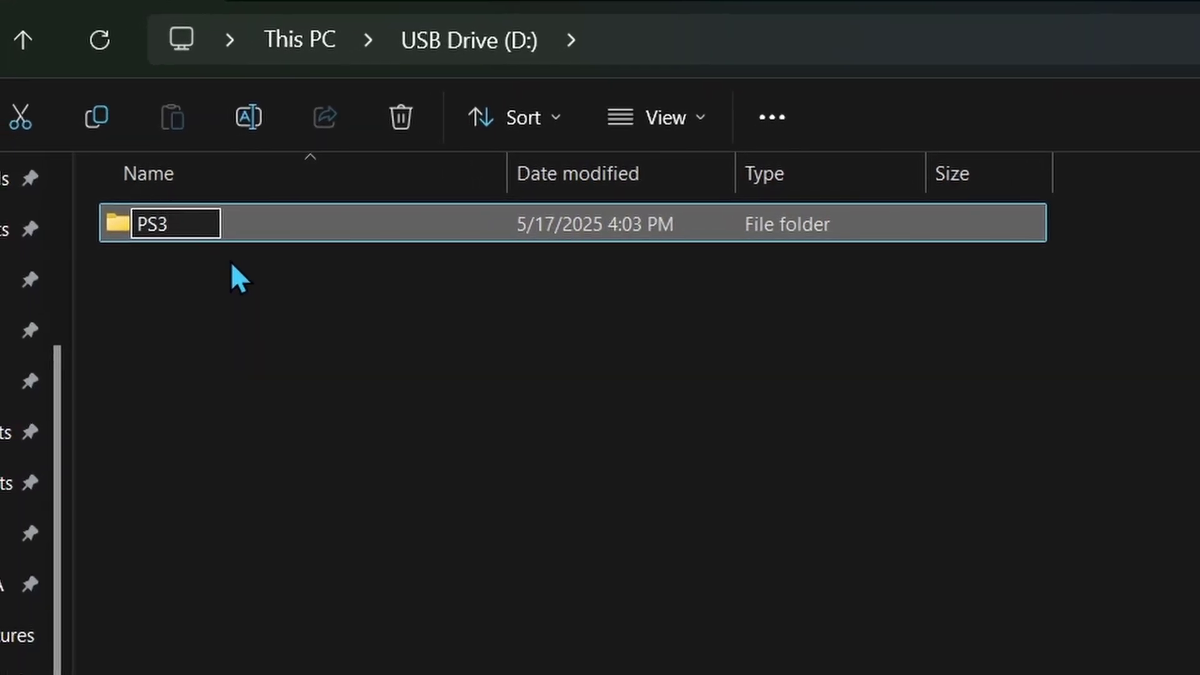
key("Return")
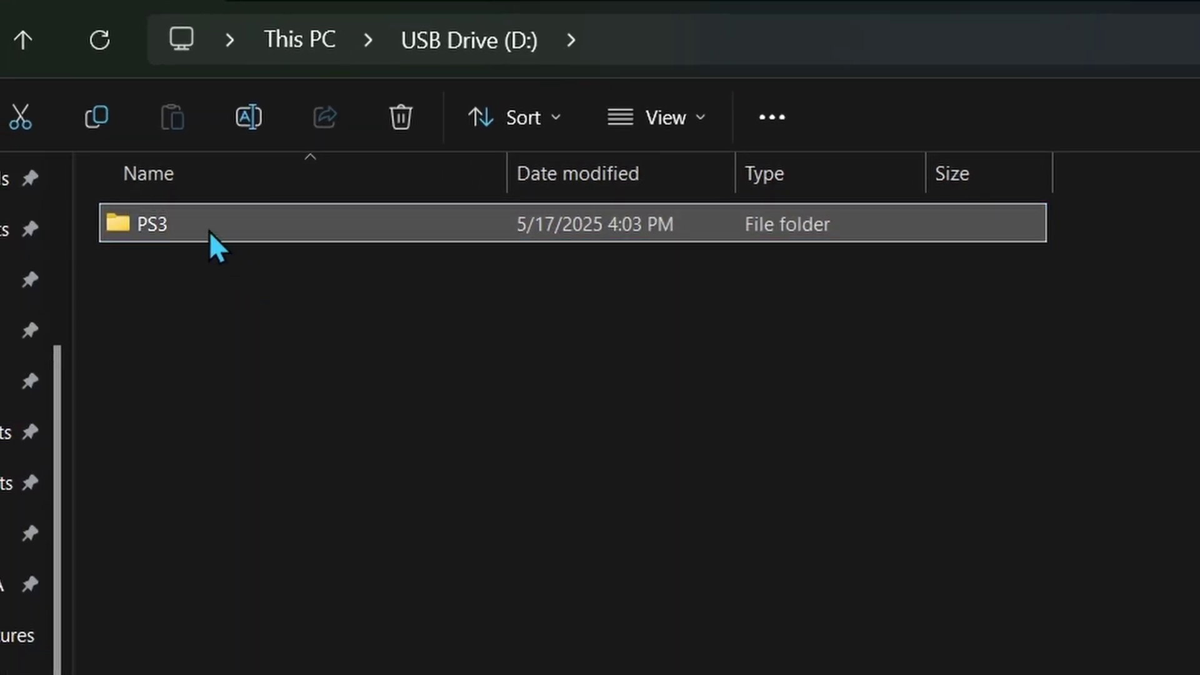
Step: Inside the PS3 folder, create a subfolder named SAVEDATA
double_click(205, 228)
right_click(367, 360)
mouse_move(956, 646)
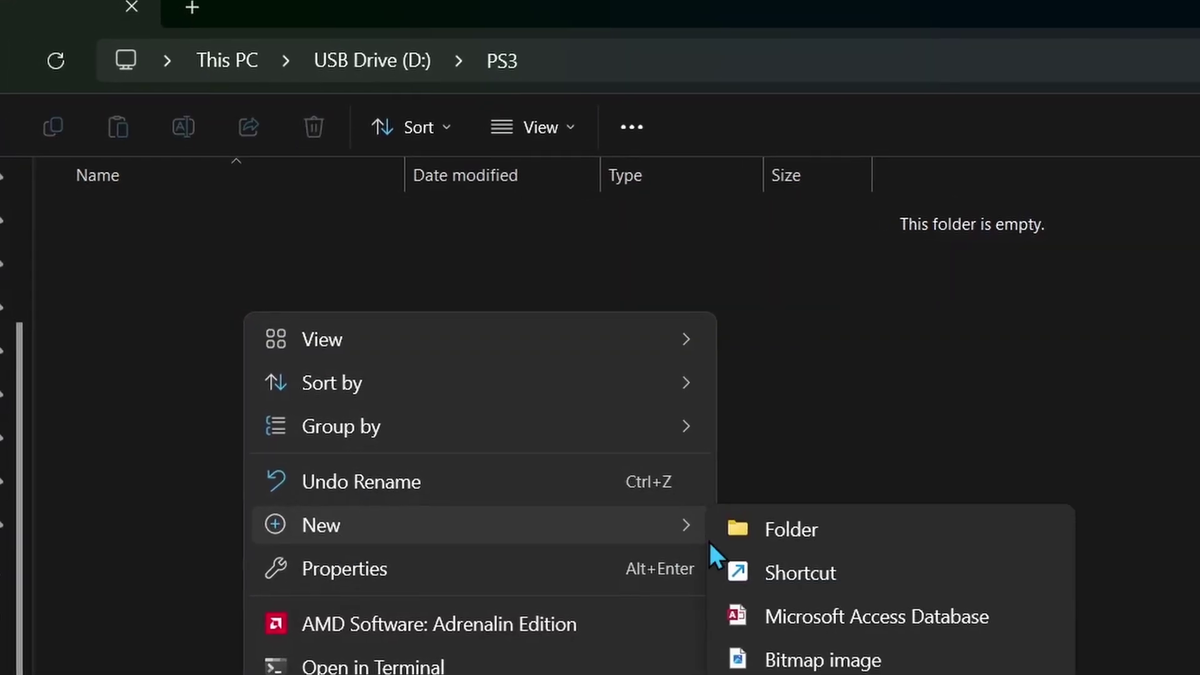
left_click(801, 532)
key("BackSpace")
type("SAVED")
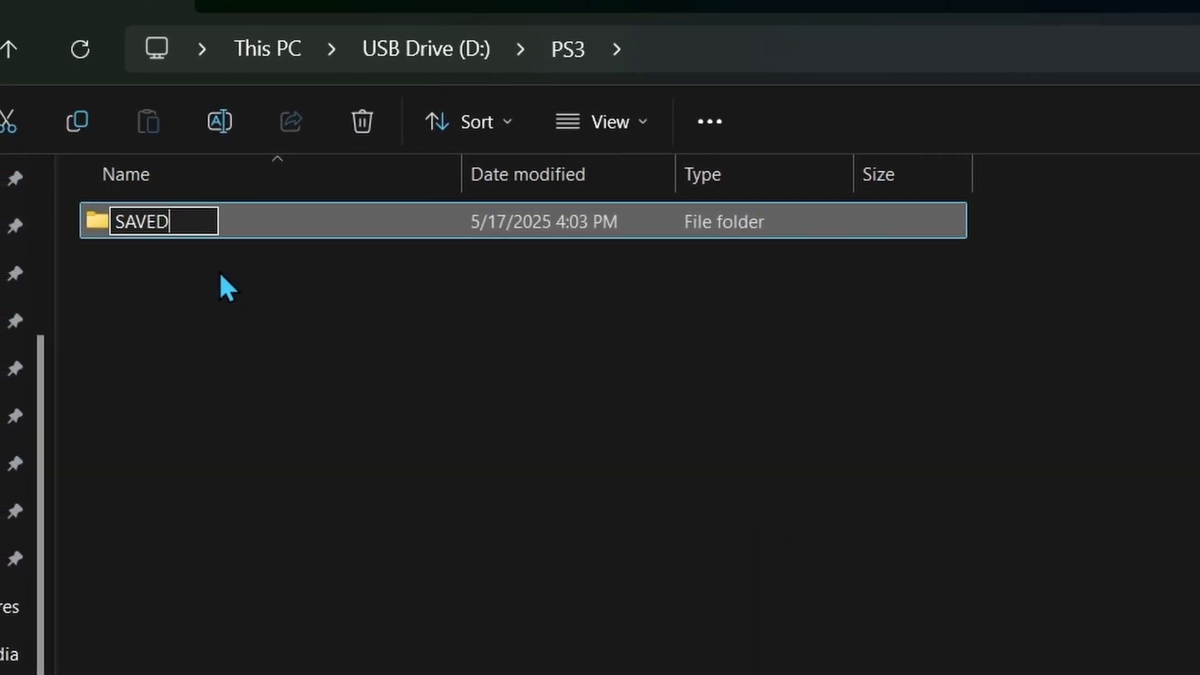
type("DATA")
key("Return")
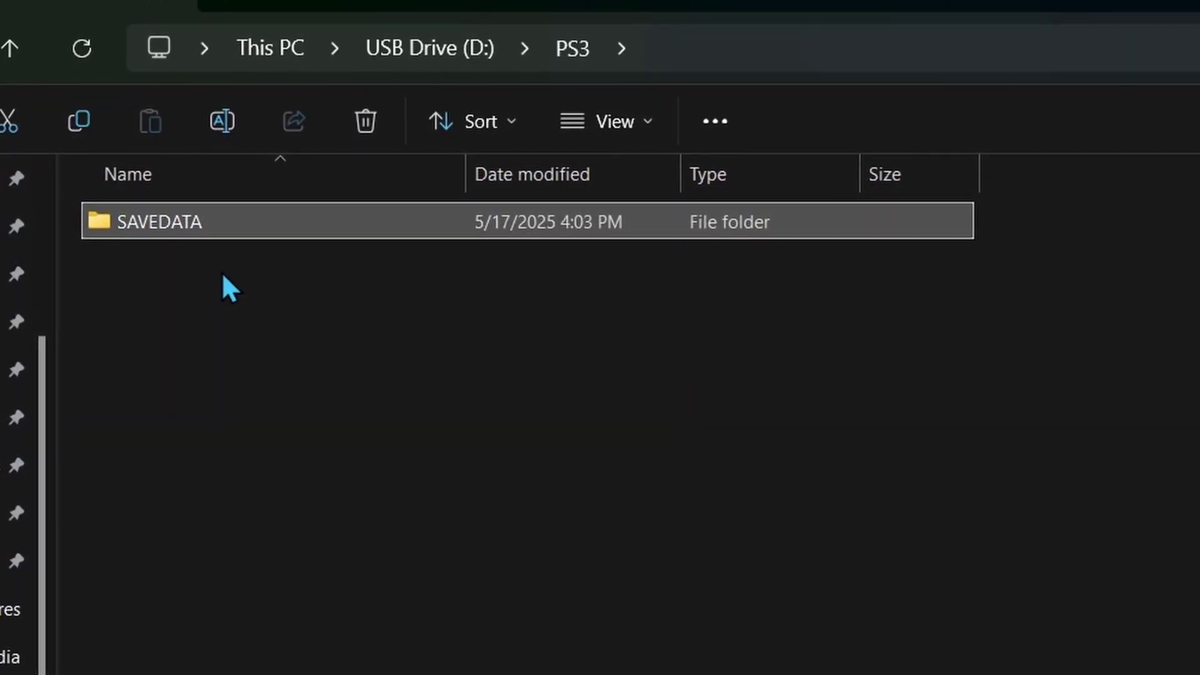
left_click(230, 275)
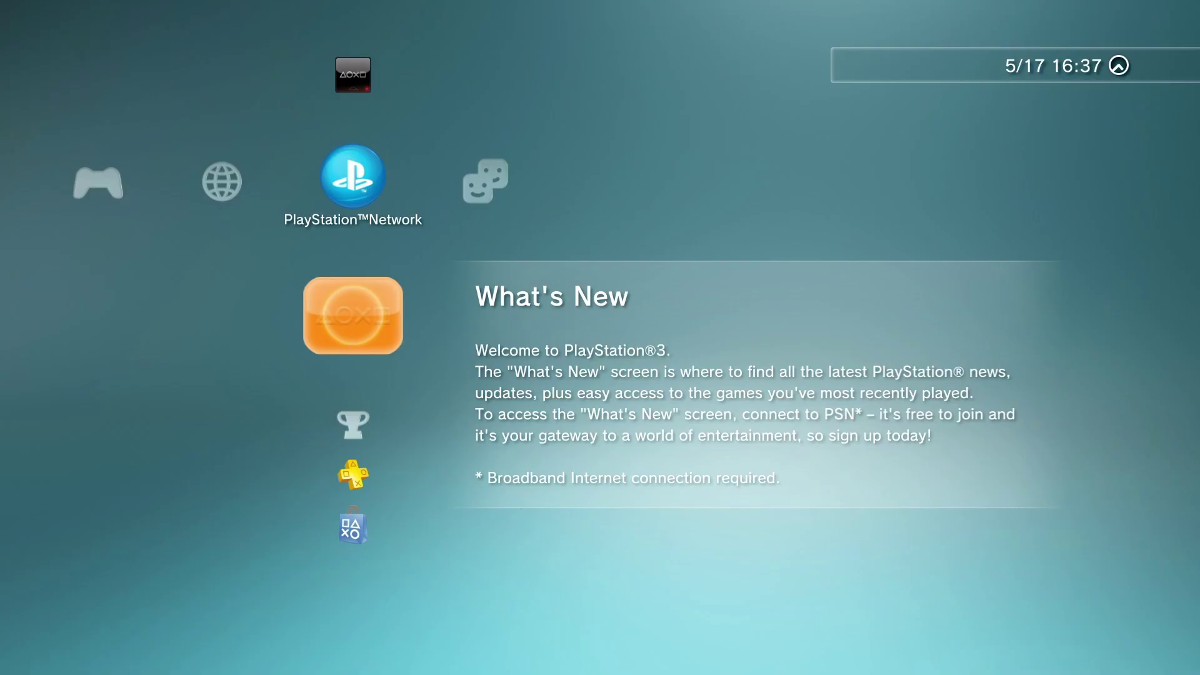
Step: Copy the Minecraft BLUS31426 save from Saved Data Utility (PS3™) to the USB device
key("Left")
key("Left")
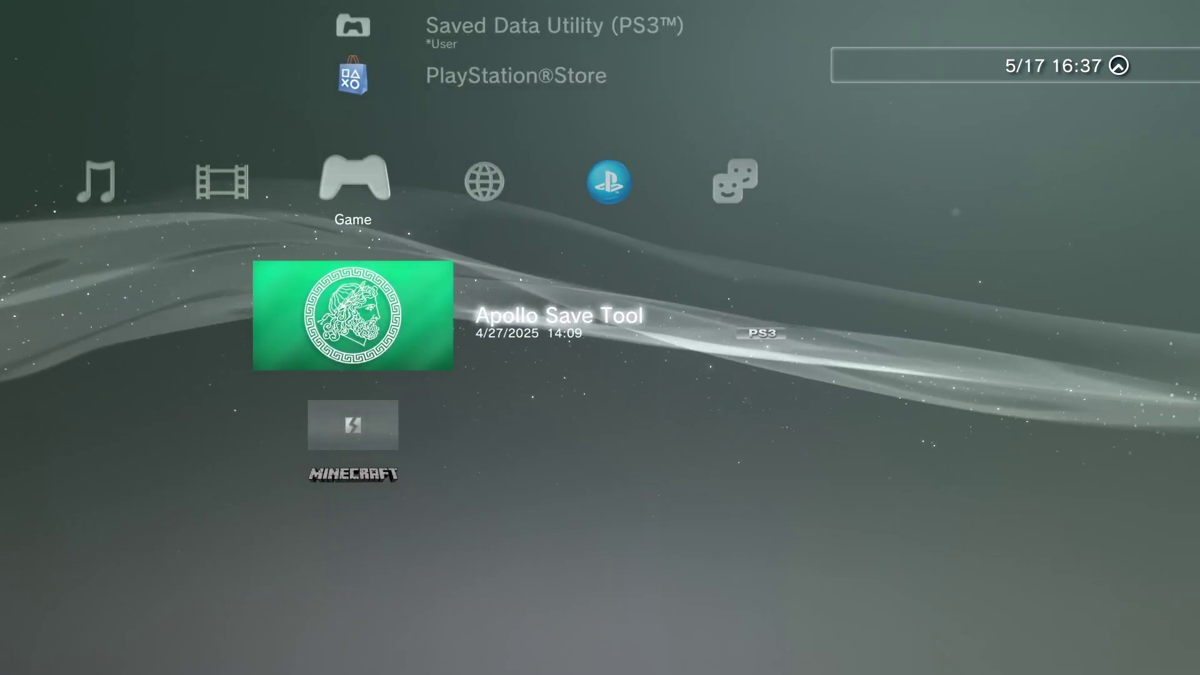
key("Up")
key("Up")
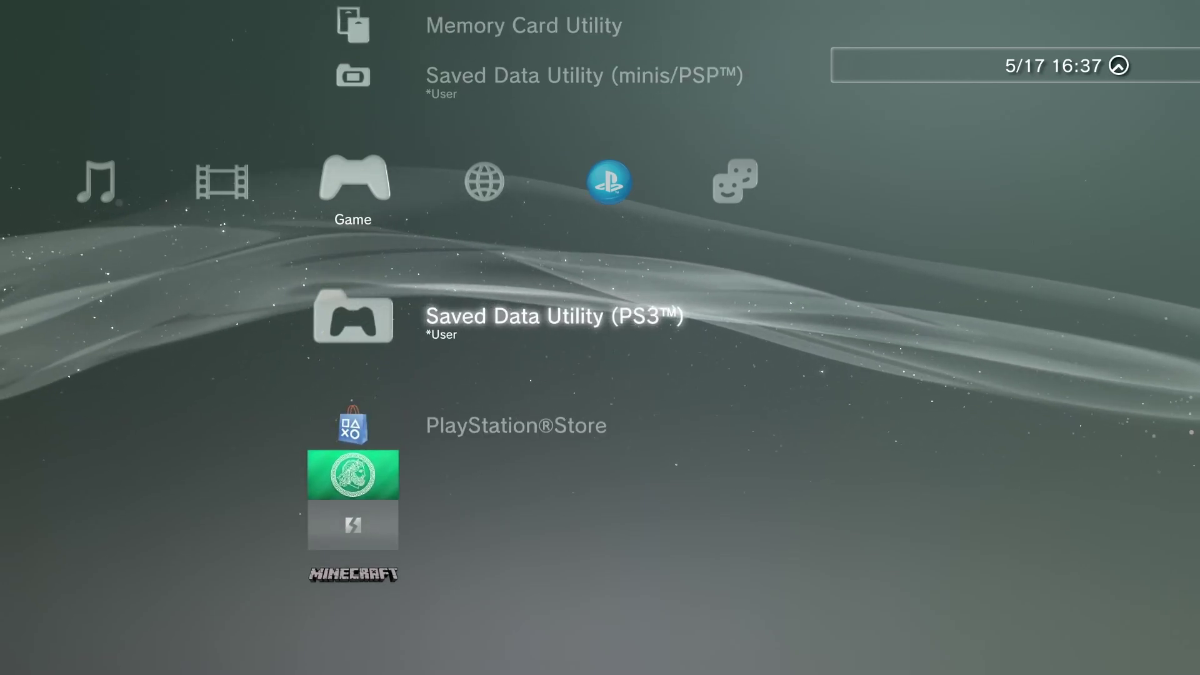
key("Return")
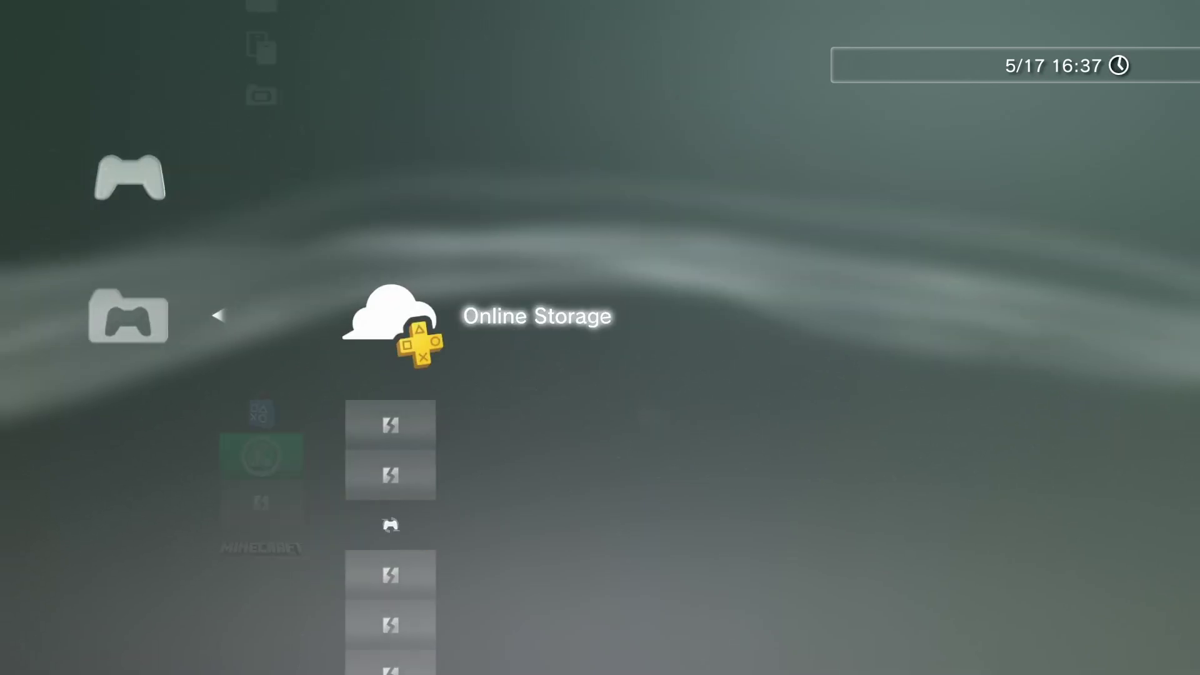
key("Down")
key("Down")
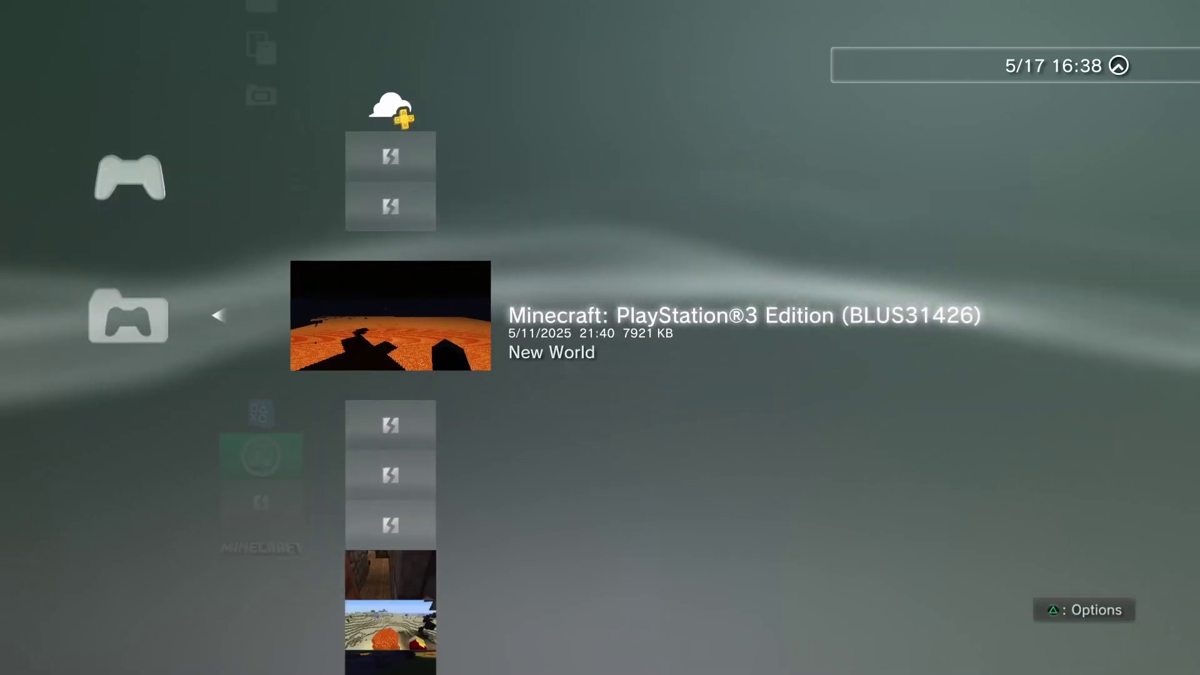
key("v")
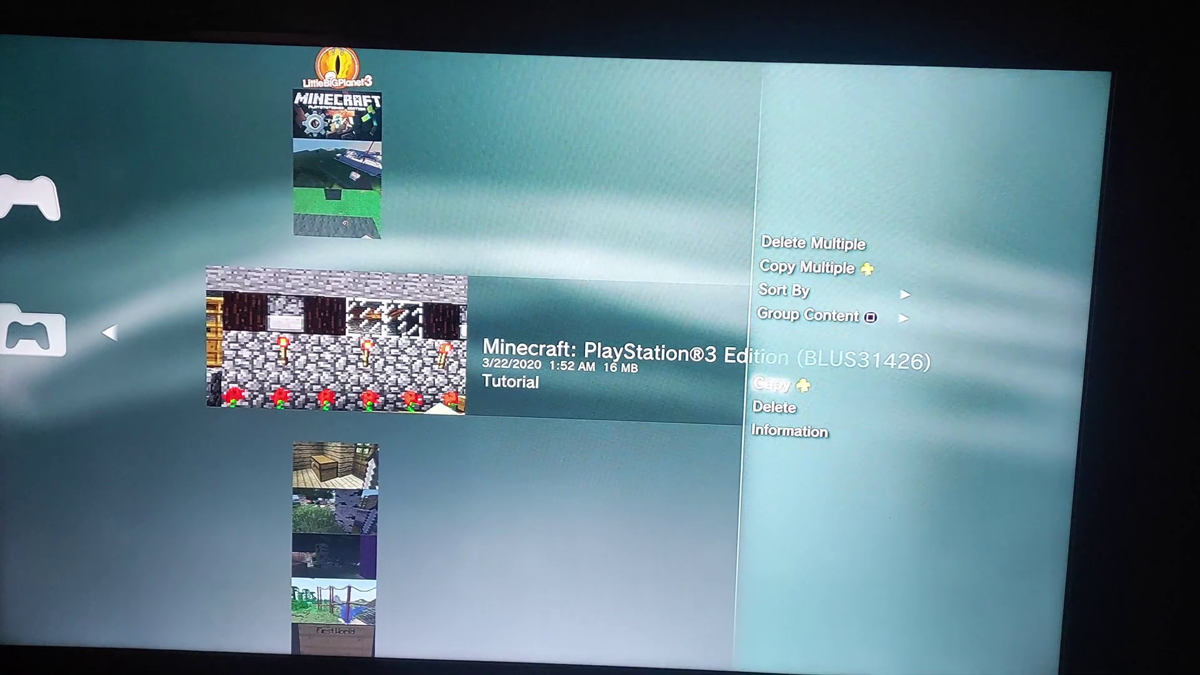
key("Return")
key("Down")
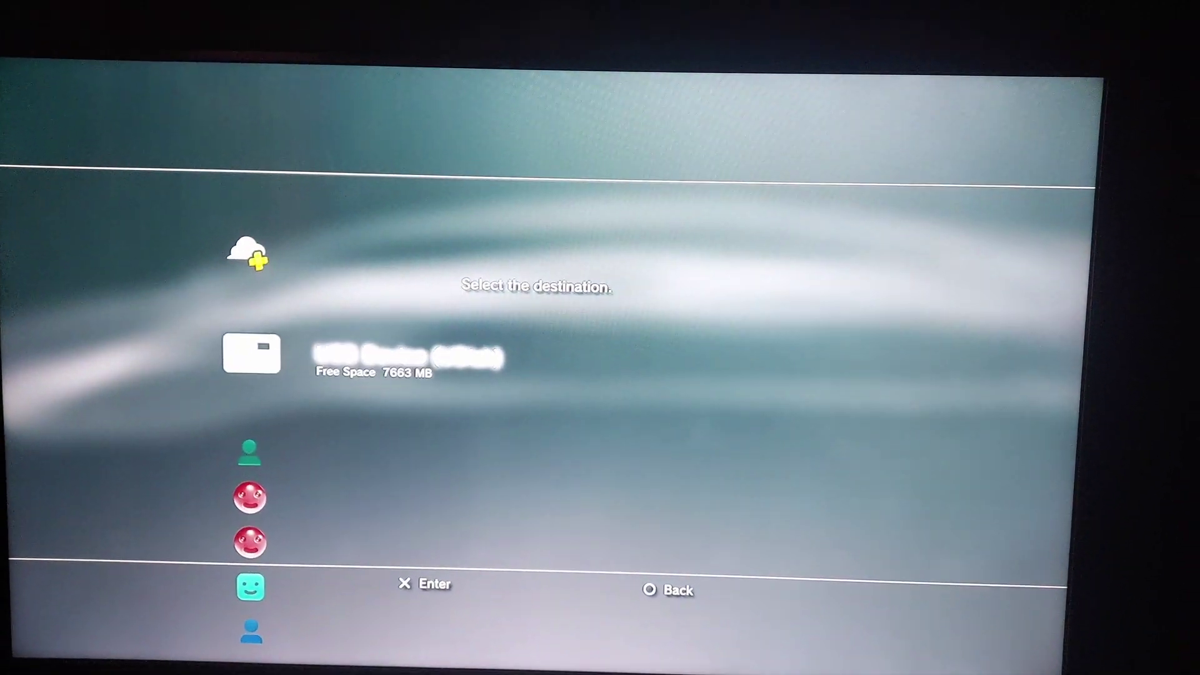
key("Return")
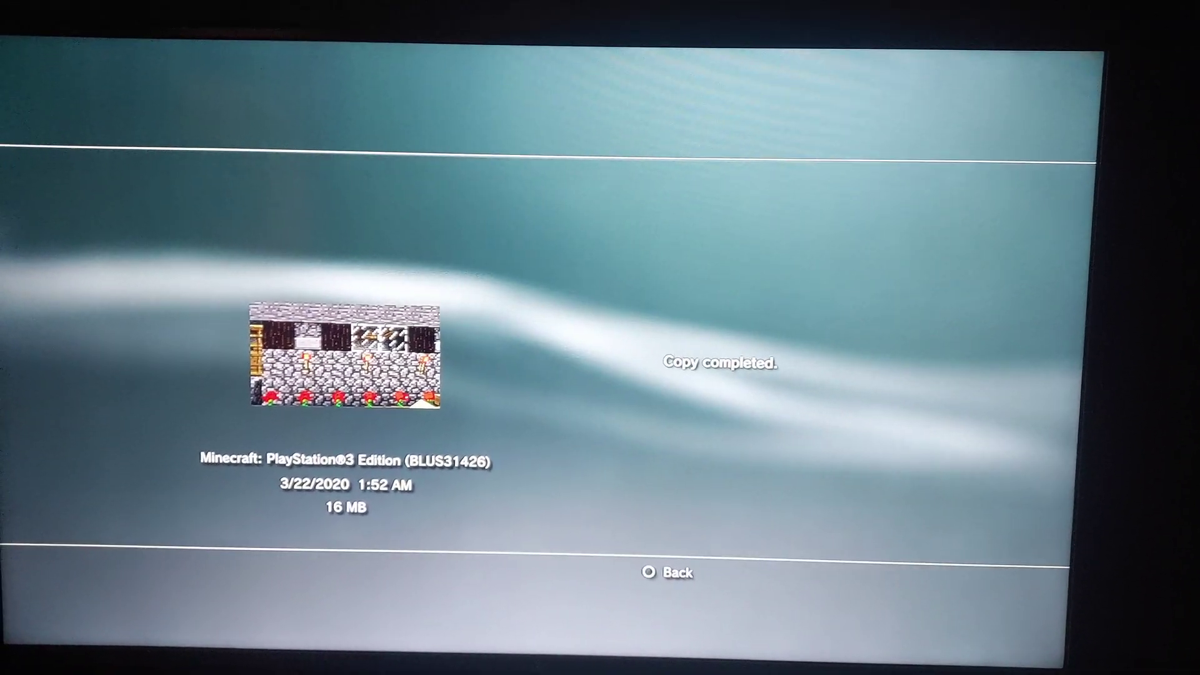
key("Escape")
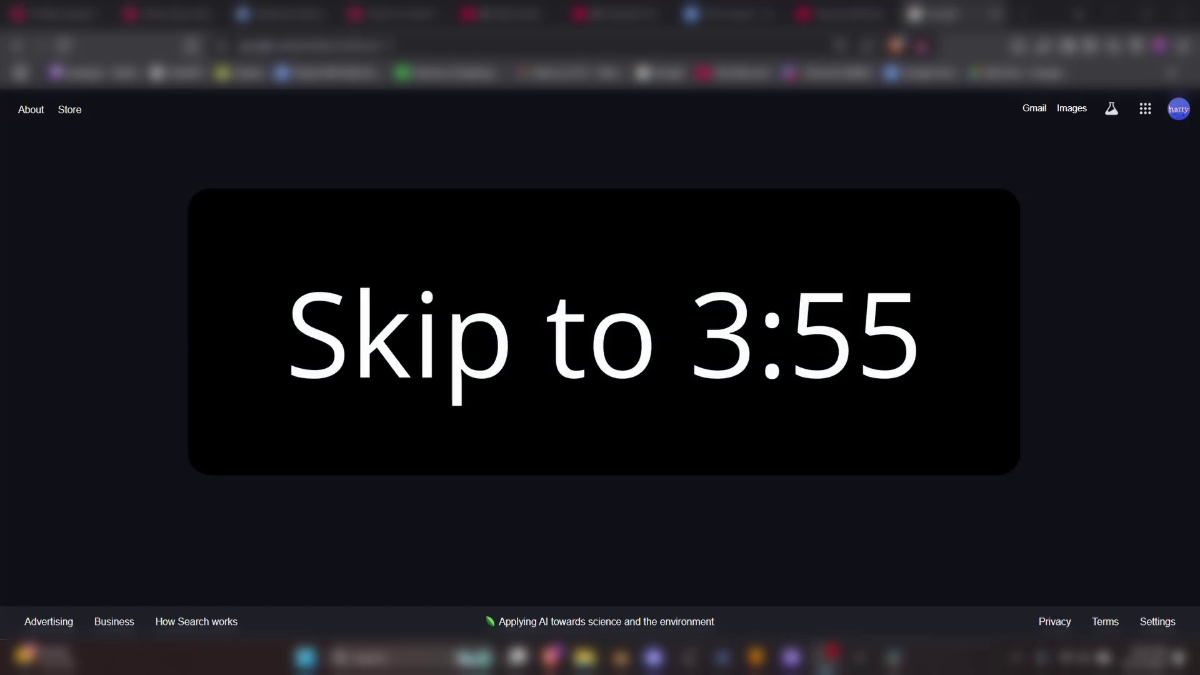
Step: Search for rpcs3, go to rpcs3.net and download the Windows x64 build
left_click(565, 321)
type("r")
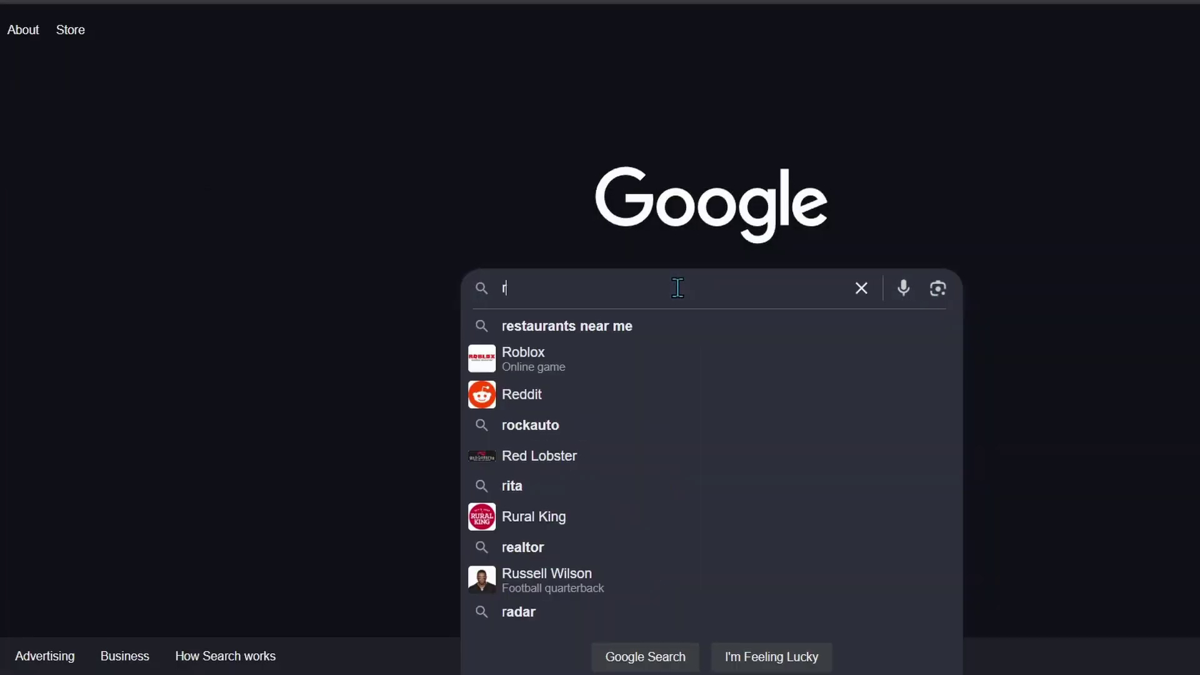
type("pcs3")
key("Return")
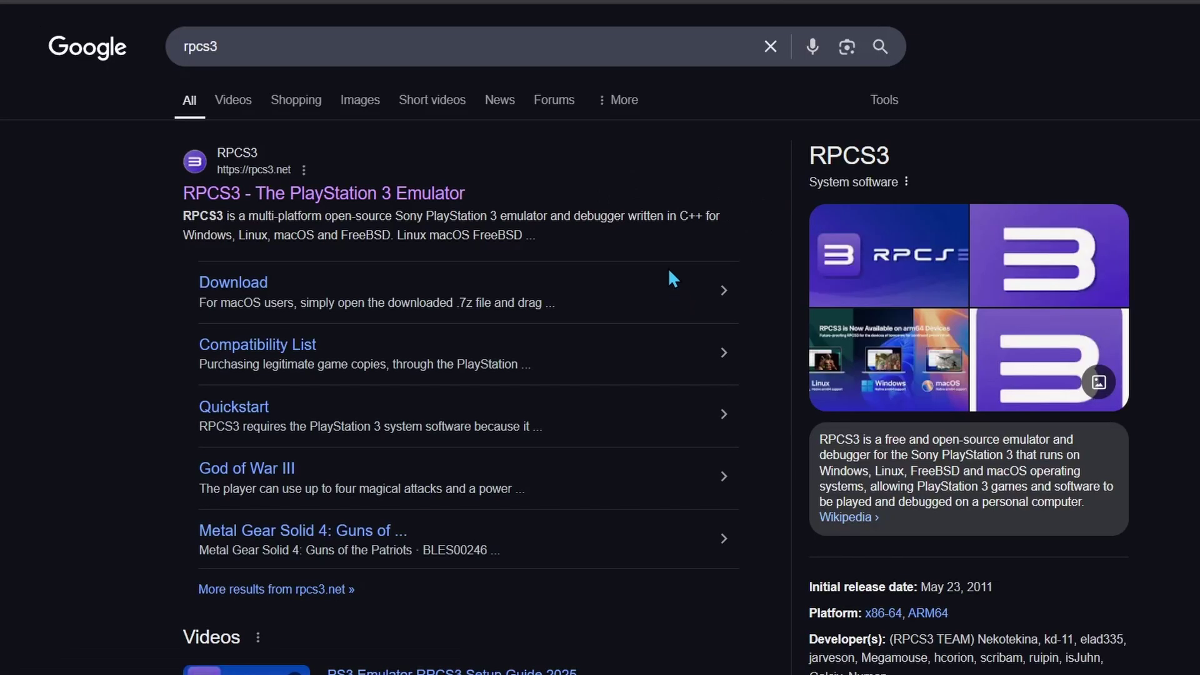
left_click(403, 201)
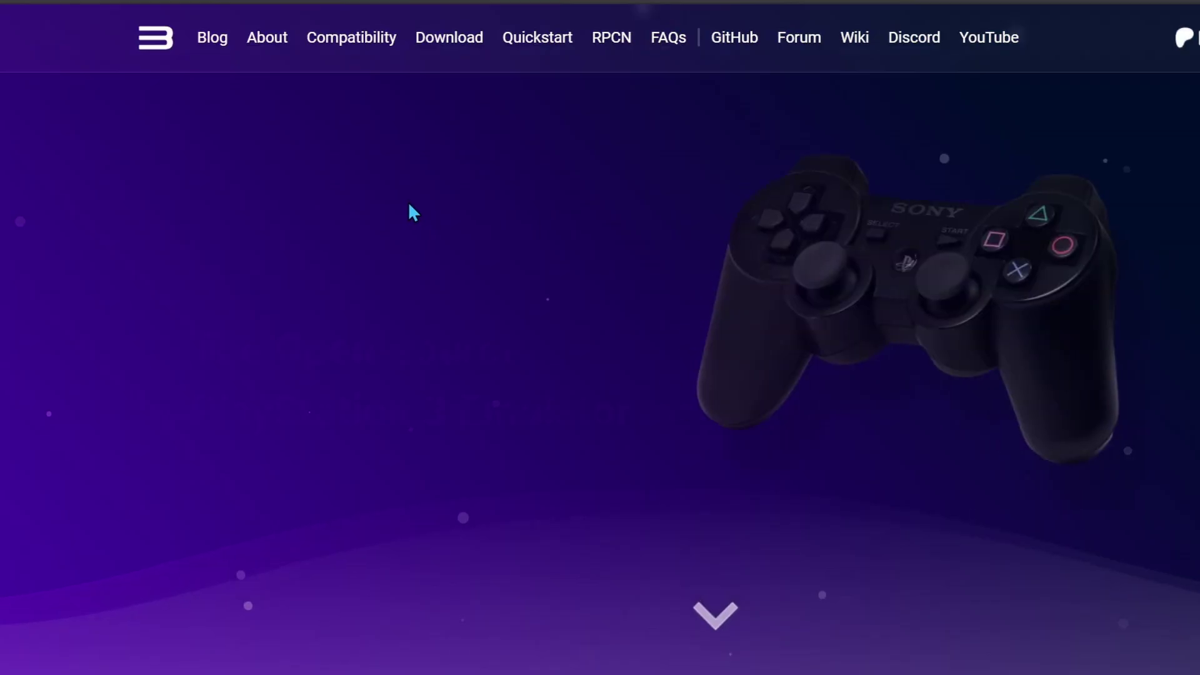
scroll(340, 263, "down", 3)
left_click(222, 272)
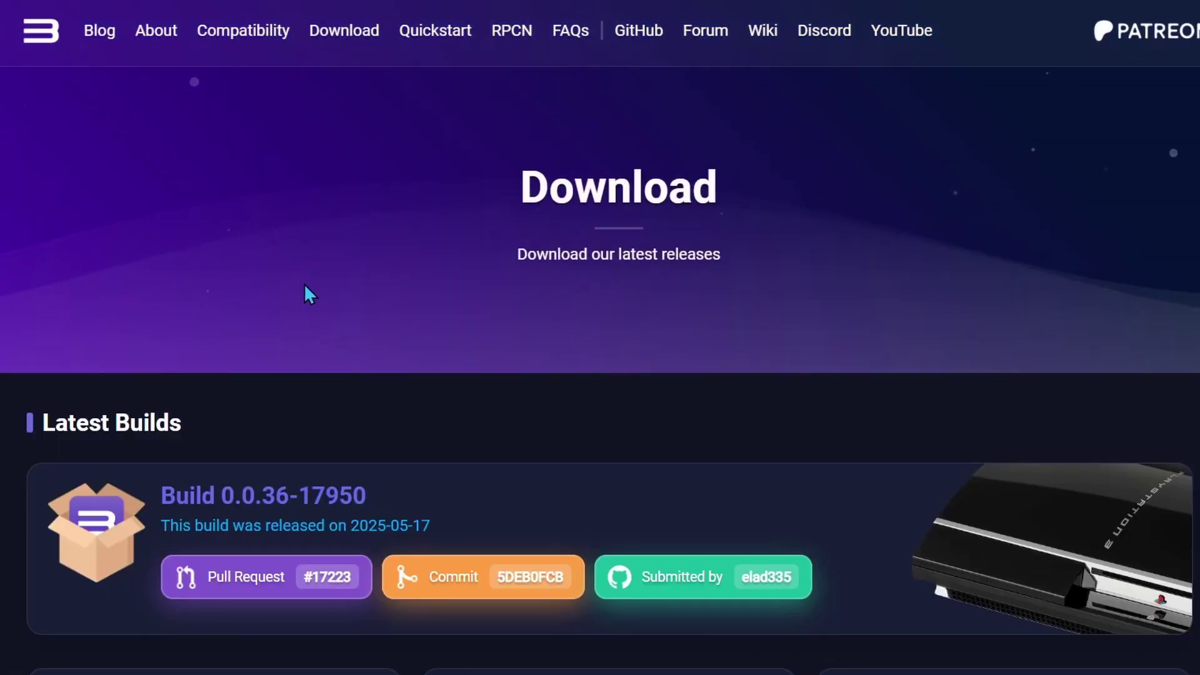
scroll(313, 294, "down", 8)
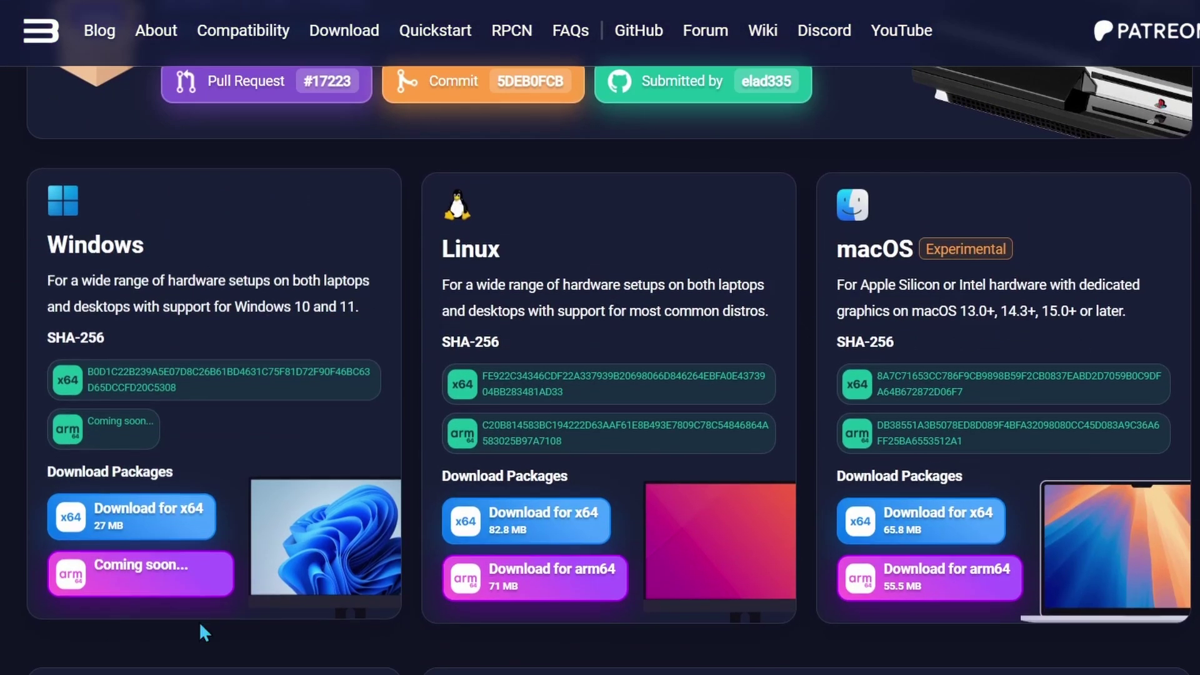
left_click(190, 523)
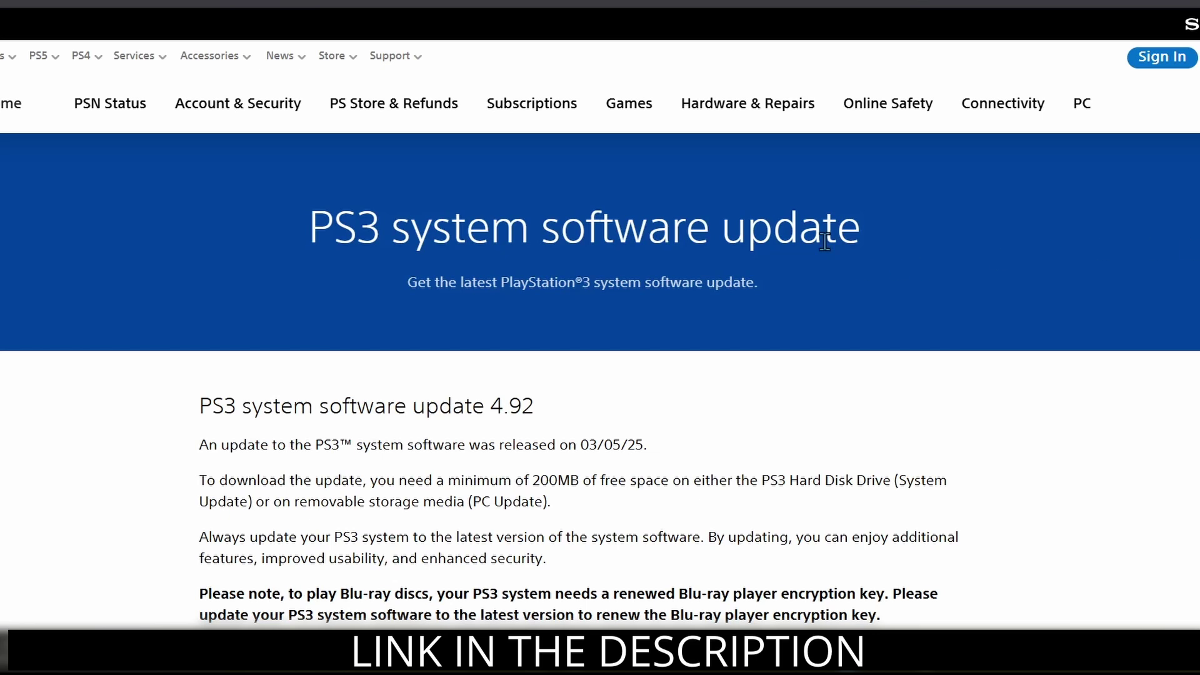
Step: Save the PS3UPDAT.PUP update file from the reinstall-using-a-computer instructions
scroll(1031, 174, "down", 8)
scroll(1027, 177, "down", 7)
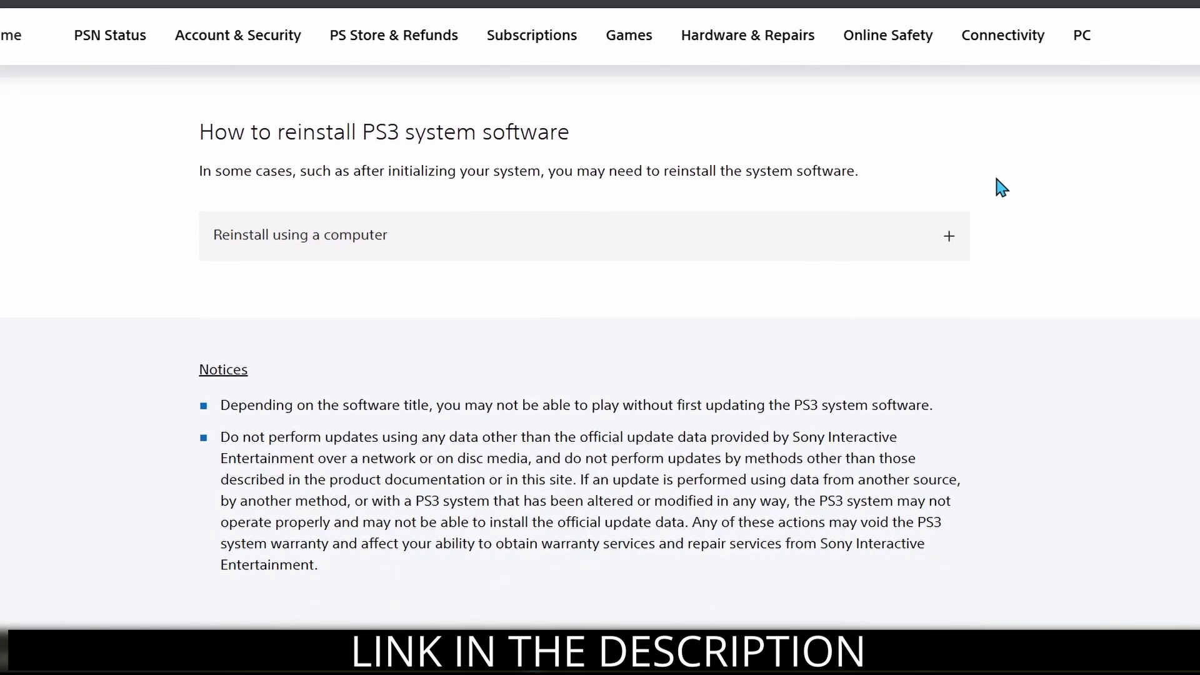
left_click(425, 253)
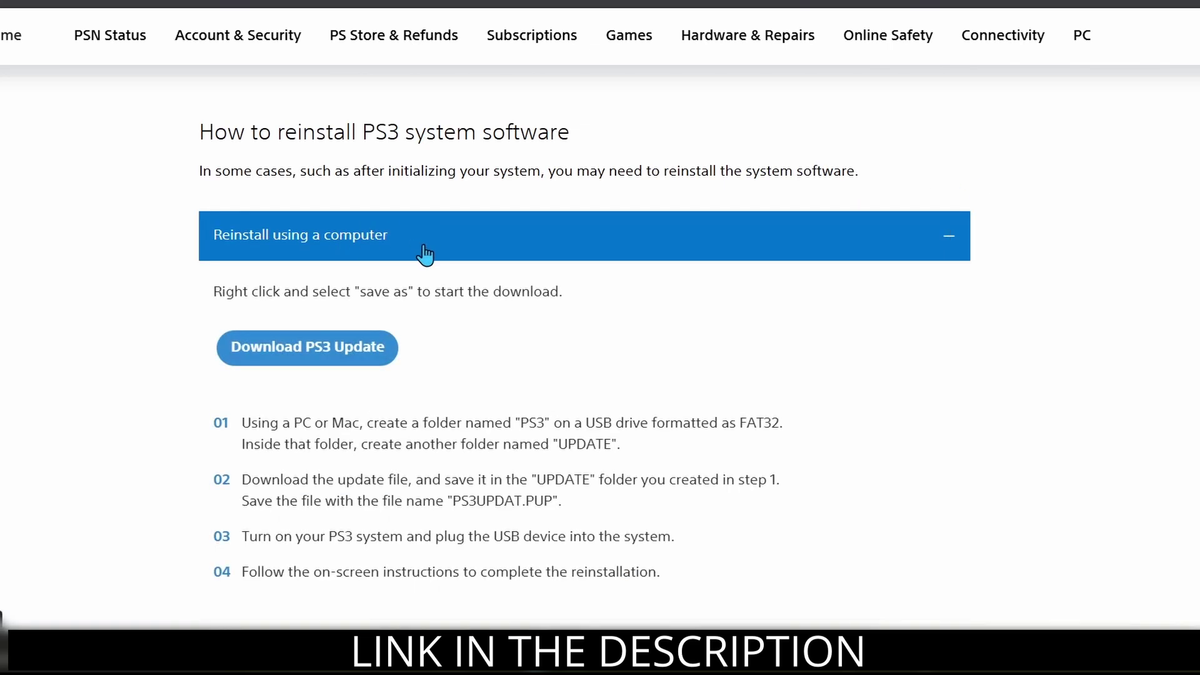
right_click(345, 365)
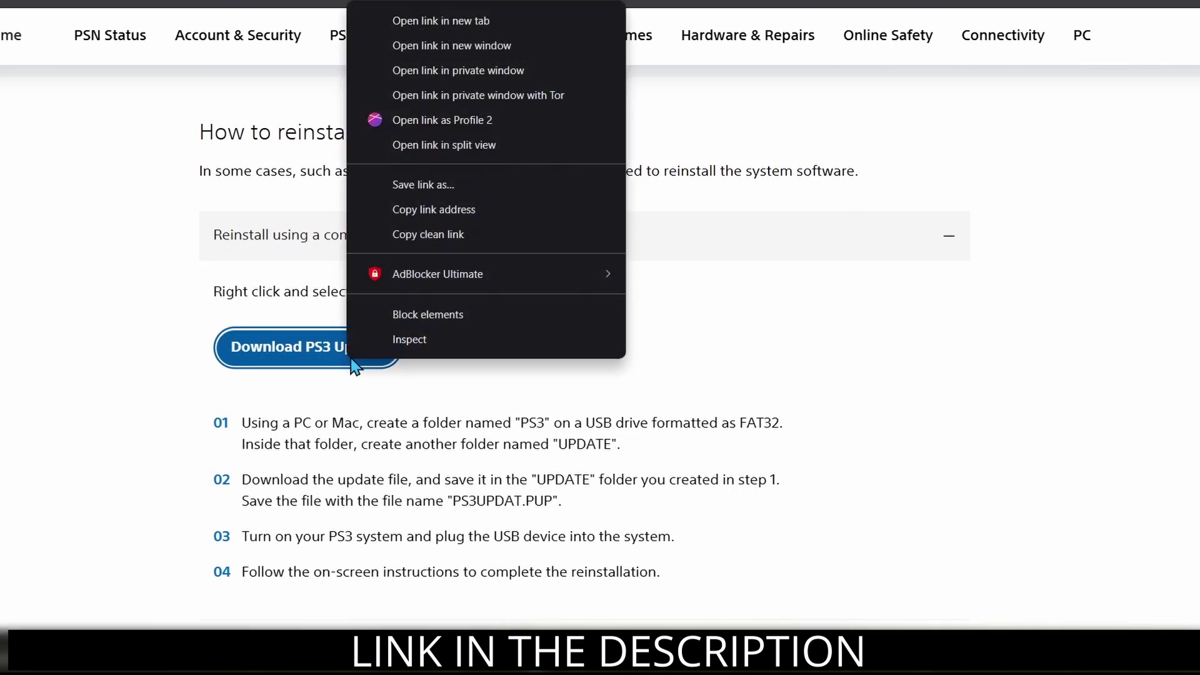
left_click(425, 183)
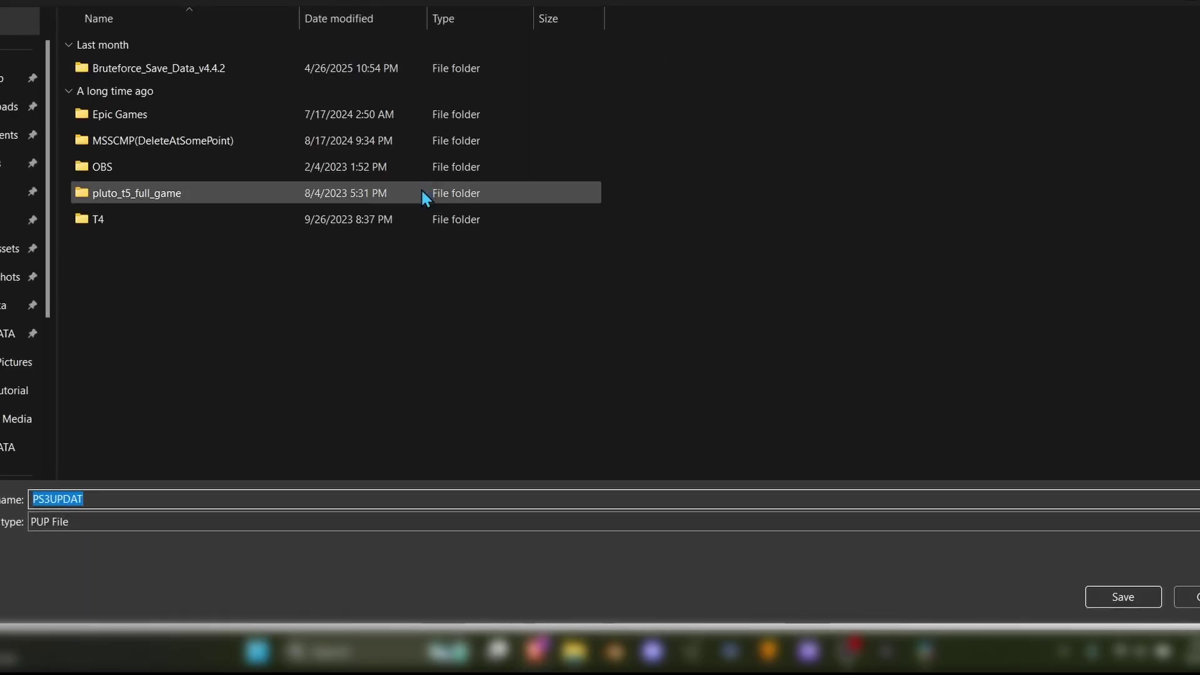
Step: Keep the blocked PS3UPDAT.PUP download in the browser's download history
key("Return")
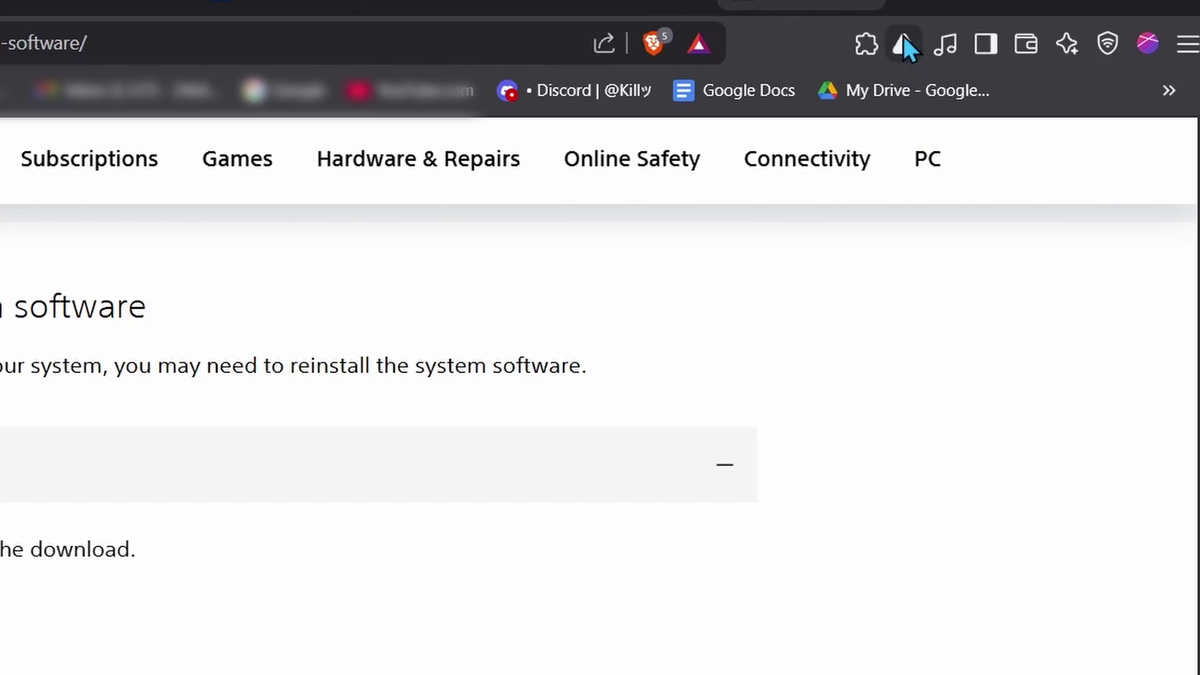
left_click(903, 40)
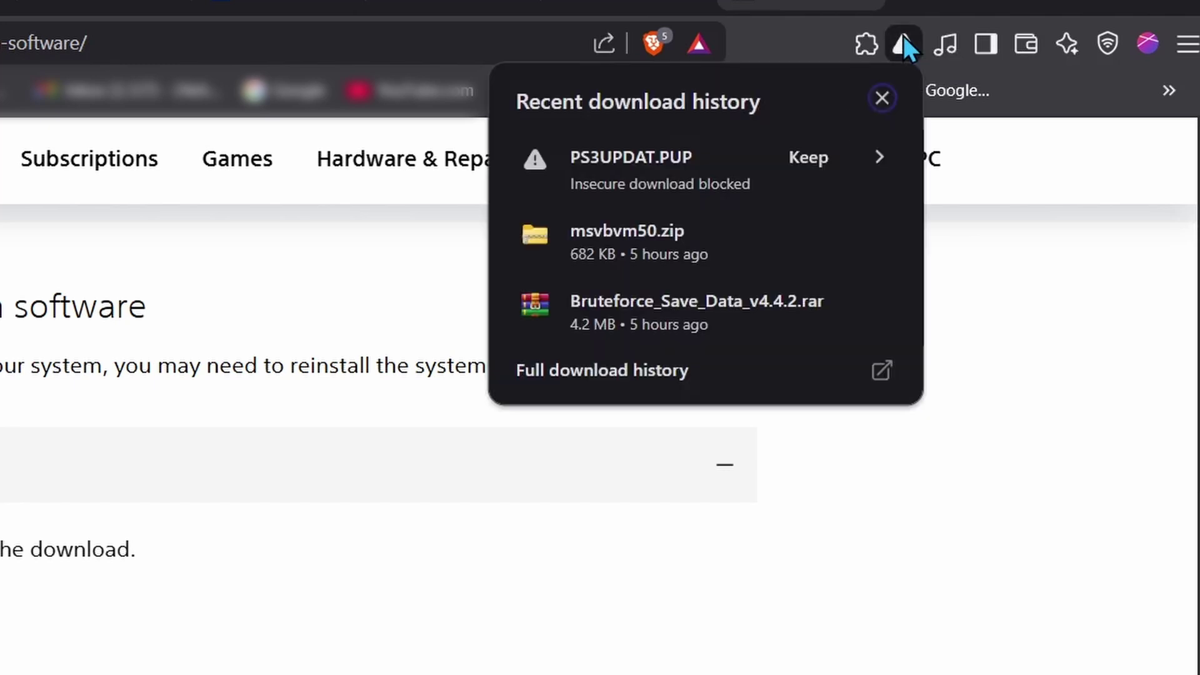
left_click(812, 162)
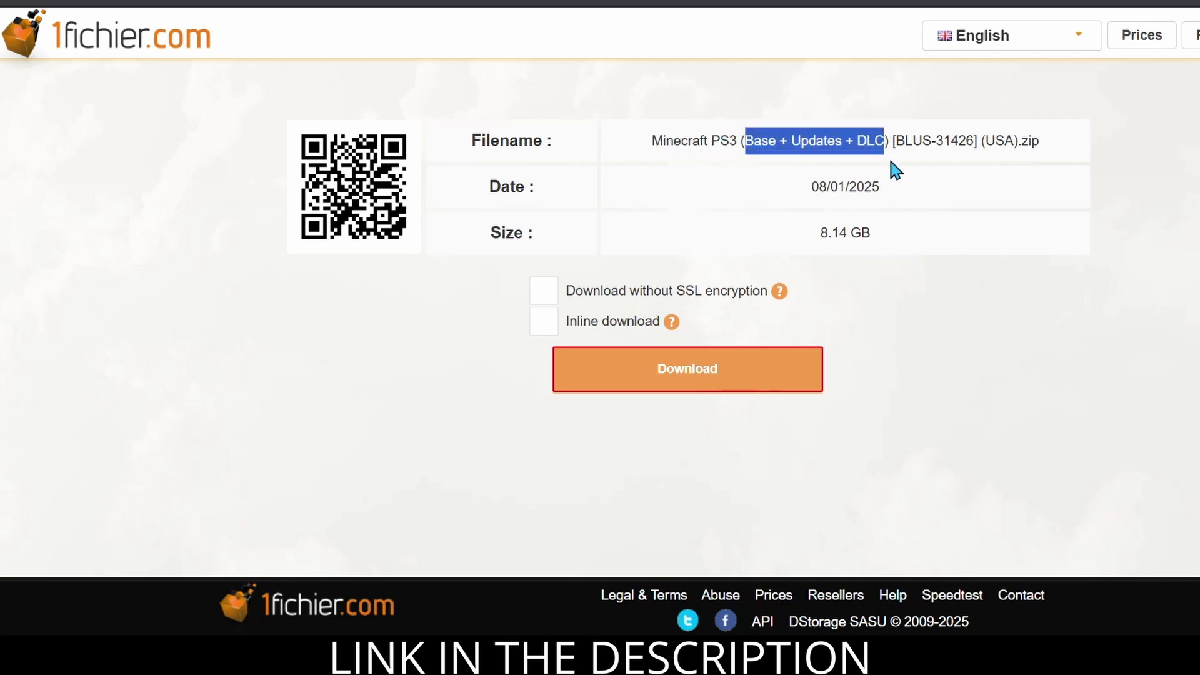
Step: Highlight the BLUS-31426 serial in the Minecraft PS3 archive's filename on 1fichier
left_click(907, 170)
left_click_drag(897, 142, 925, 145)
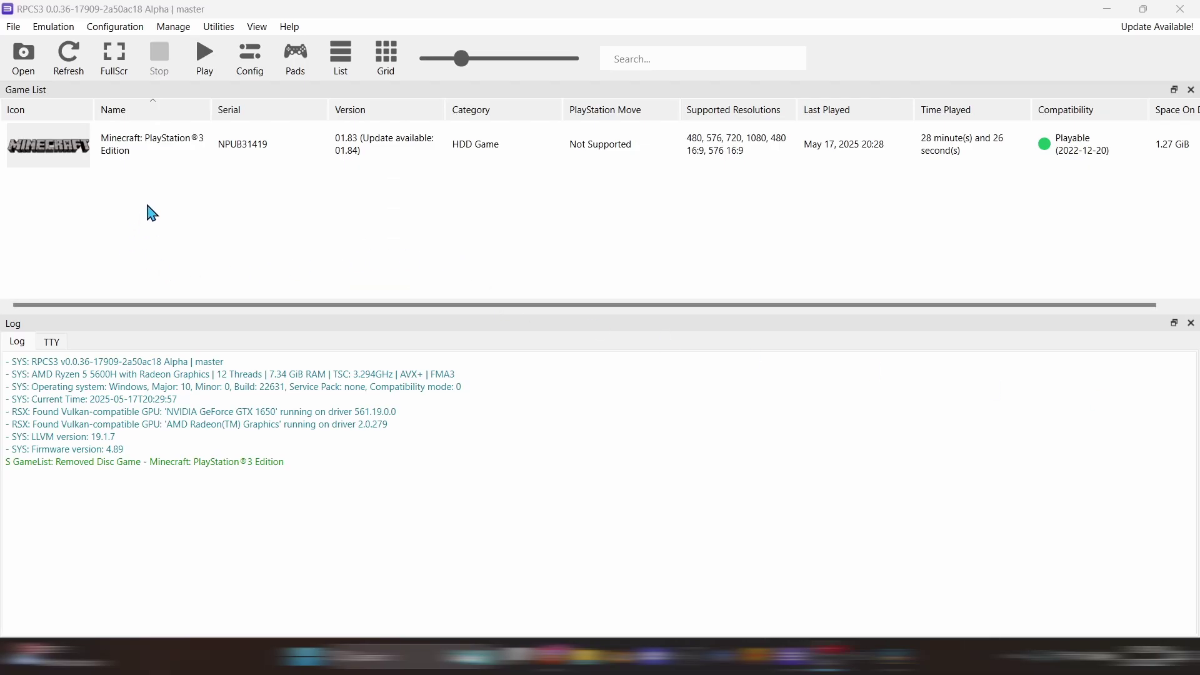
Step: Add the nested Minecraft - PlayStation 3 Edition folder containing PS3_GAME via File > Add Games
left_click(13, 28)
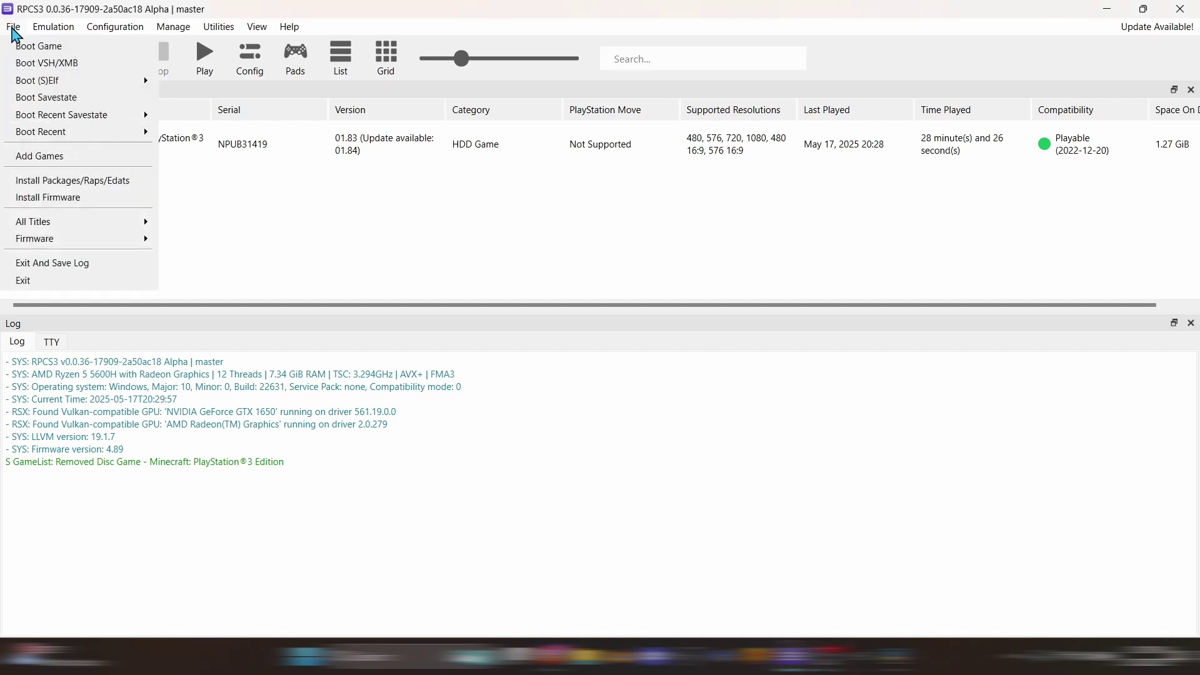
left_click(118, 156)
double_click(275, 152)
double_click(275, 130)
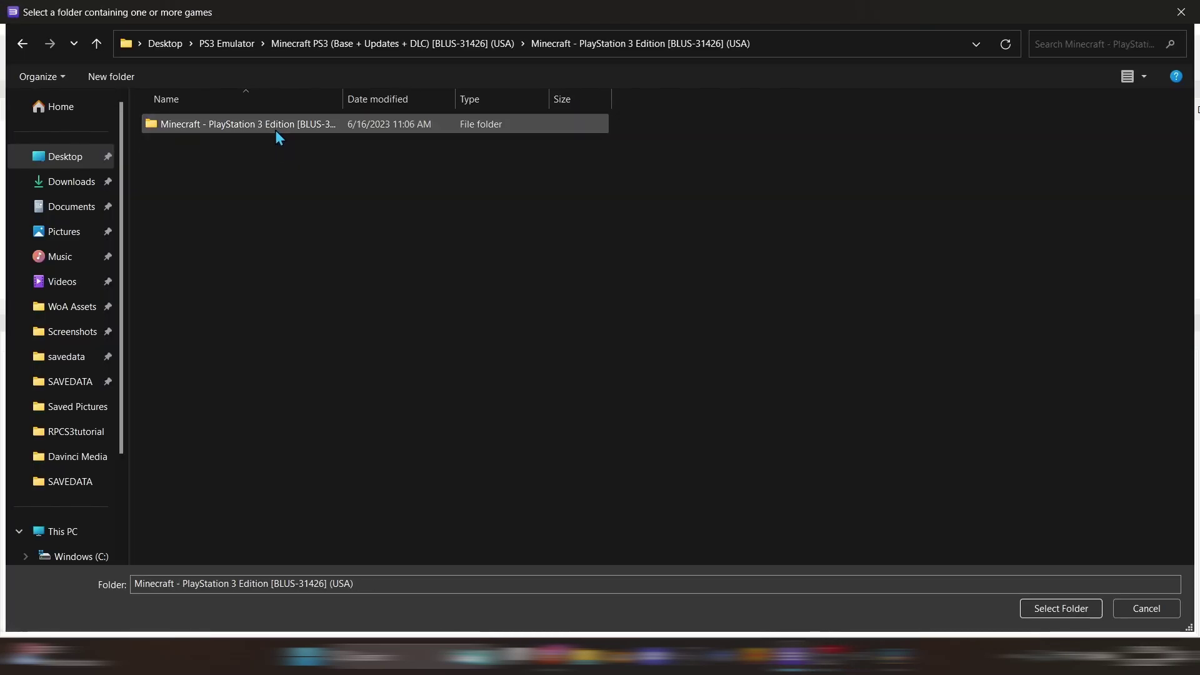
double_click(275, 130)
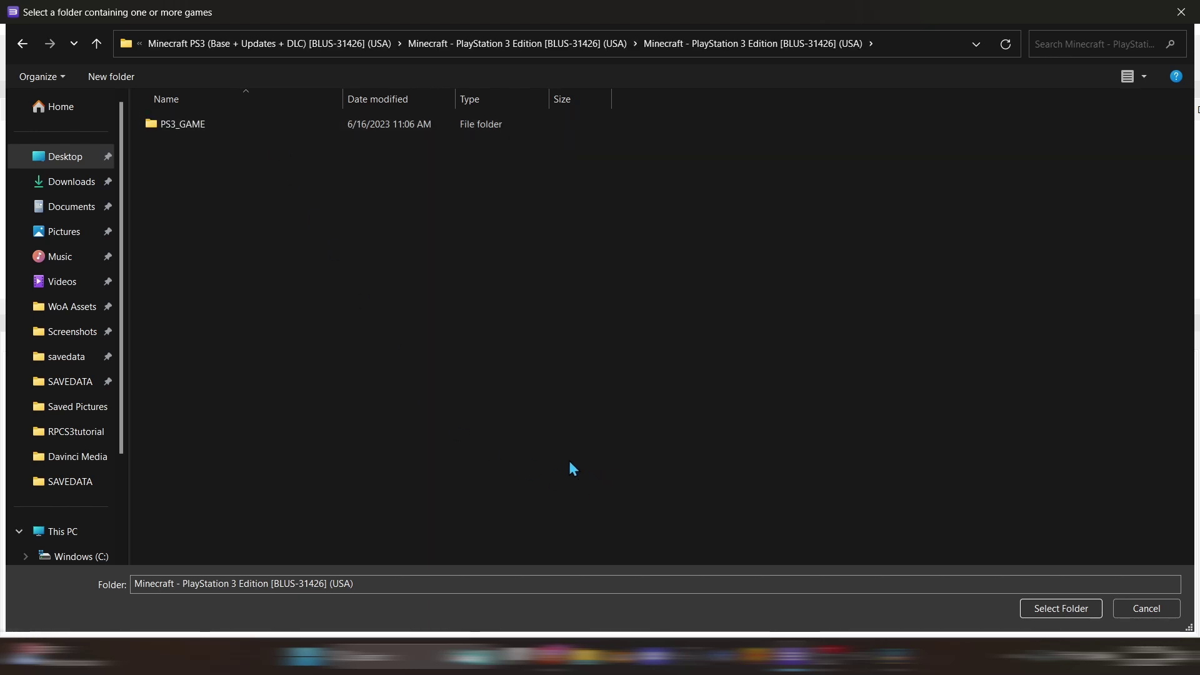
left_click(1062, 608)
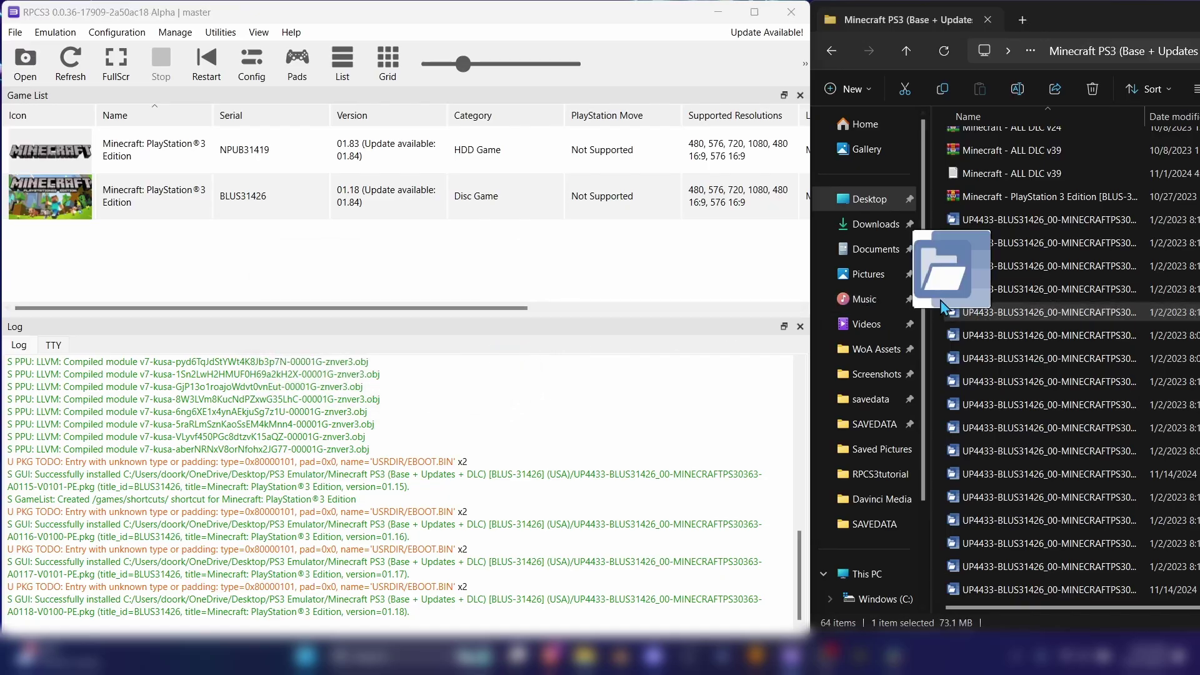
Step: Install the first three Minecraft update packages, including version 01.20, onto the BLUS31426 game
left_click_drag(934, 306, 413, 208)
left_click(460, 381)
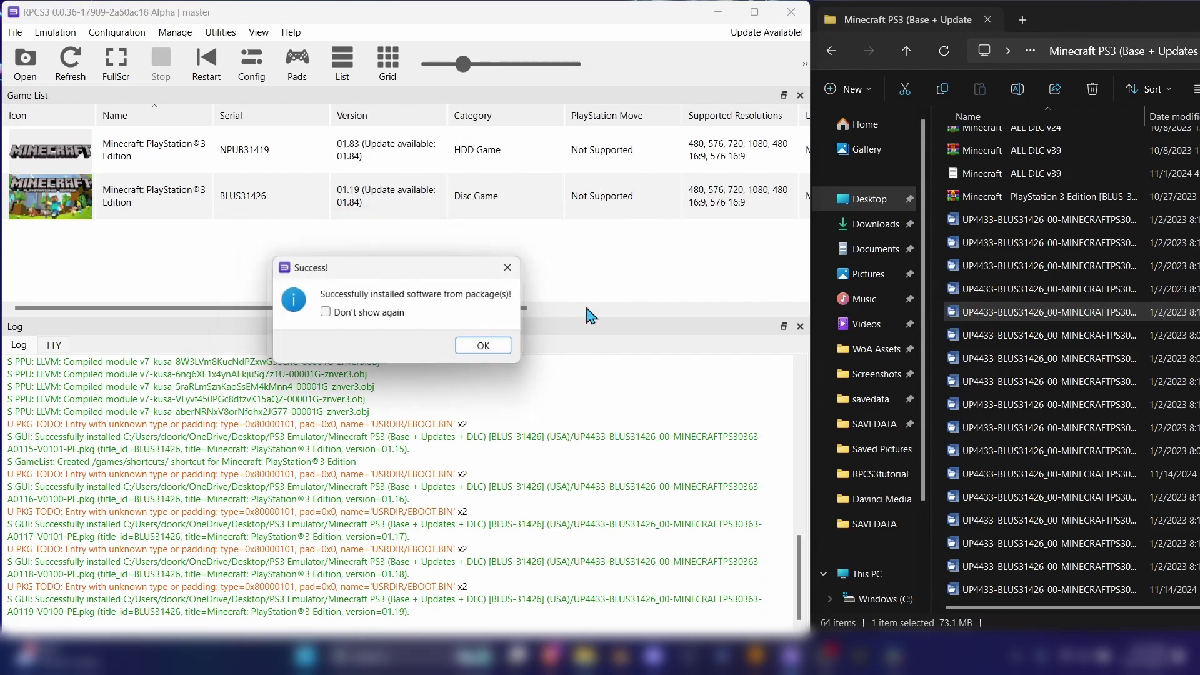
left_click(485, 346)
left_click_drag(1031, 335, 412, 207)
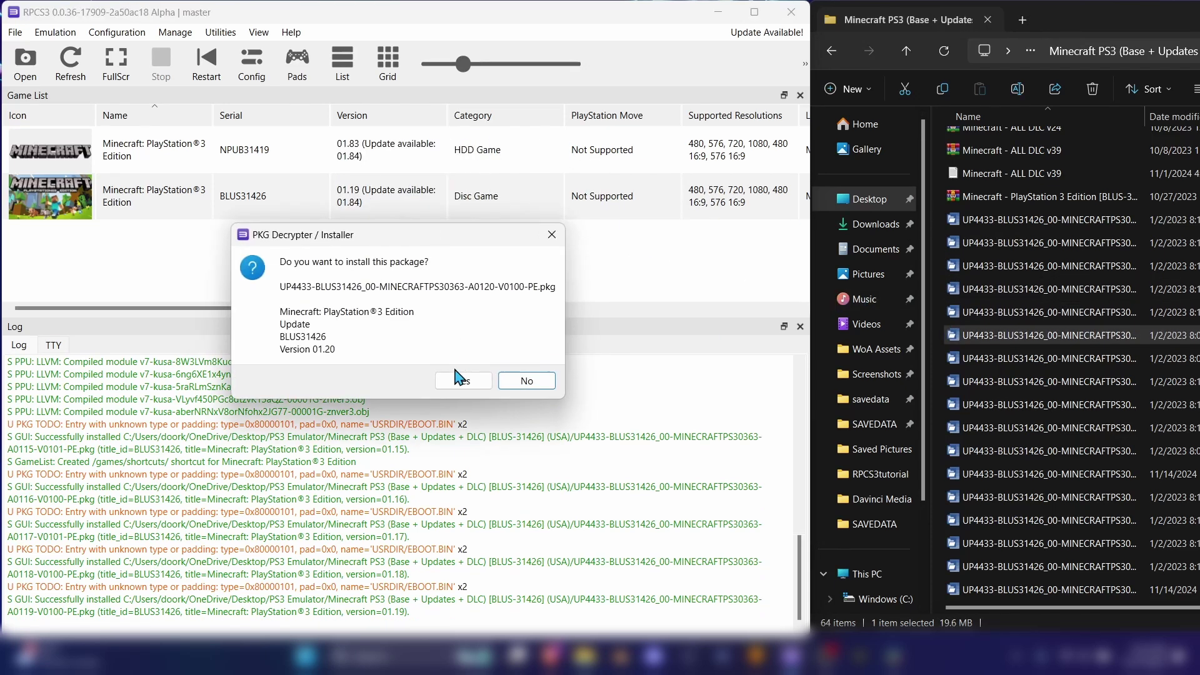
left_click(461, 381)
left_click(485, 347)
left_click_drag(1031, 358, 412, 207)
left_click(460, 381)
left_click(485, 347)
Step: Install the remaining update packages, including 01.25, bringing the game toward version 01.84
left_click_drag(1033, 398, 412, 206)
left_click(461, 381)
left_click(485, 347)
left_click_drag(1031, 381, 412, 206)
left_click(461, 381)
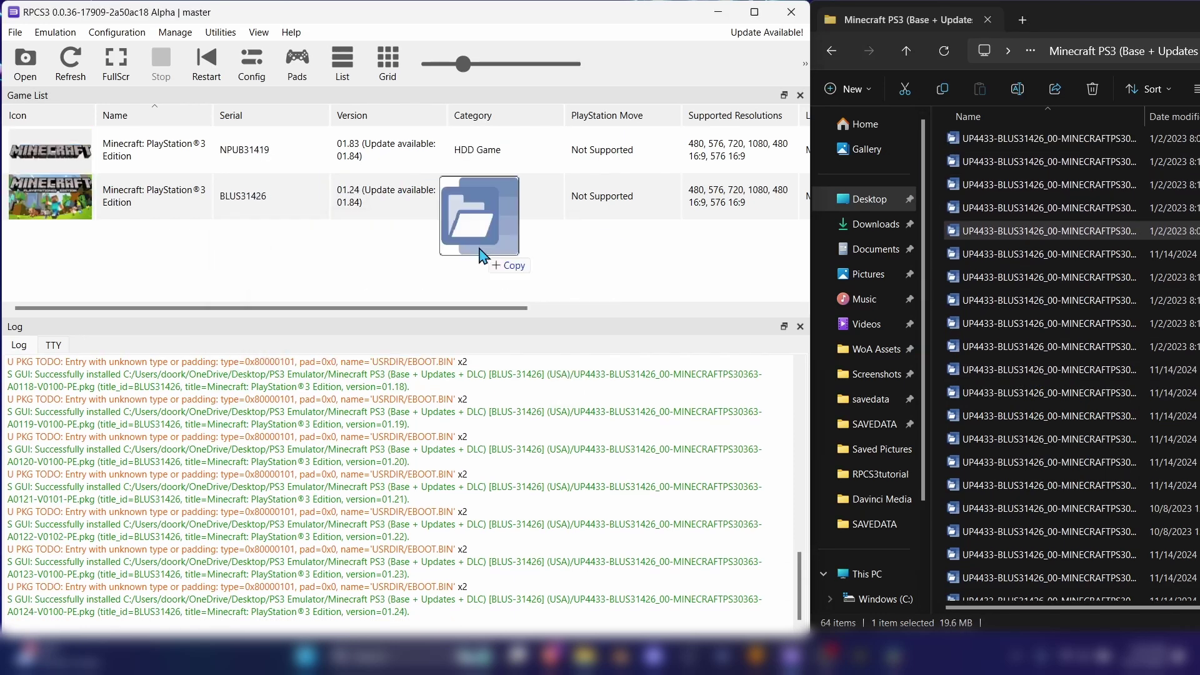
left_click(485, 346)
left_click_drag(1041, 231, 480, 285)
left_click(460, 381)
left_click(485, 347)
left_click_drag(1031, 150, 477, 289)
left_click(461, 382)
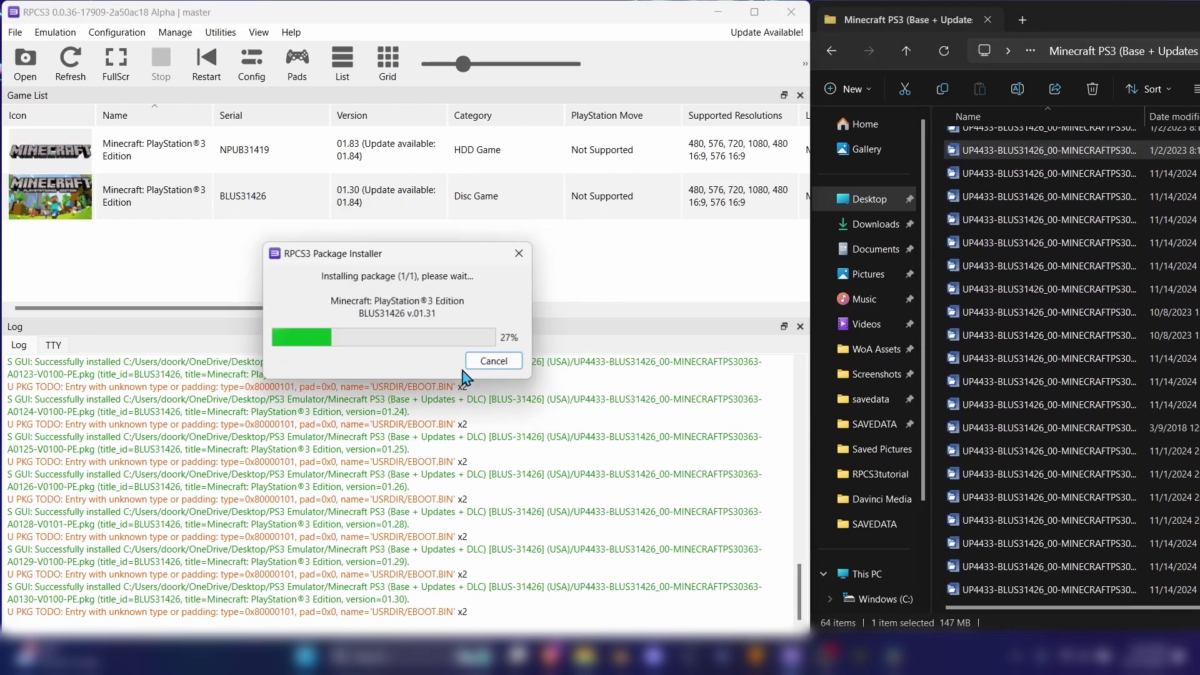
left_click(480, 346)
left_click_drag(1032, 150, 477, 289)
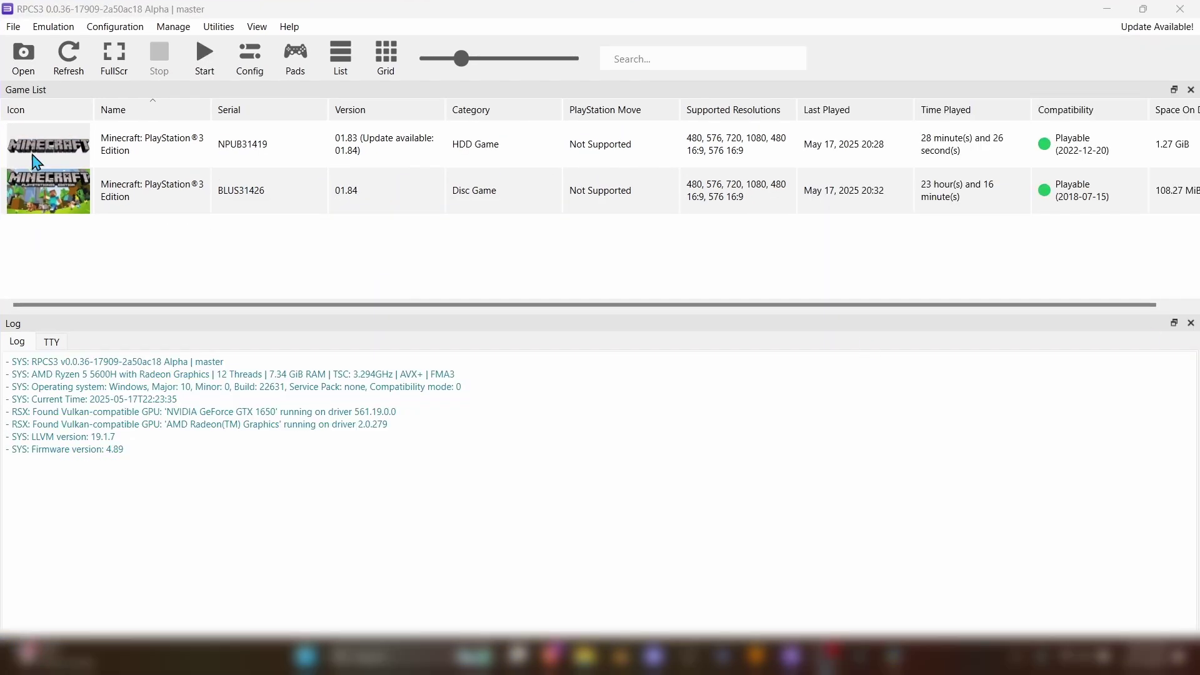
Step: Install firmware 4.89 from PS3UPDAT.PUP, overwriting the existing installed copy
left_click(13, 26)
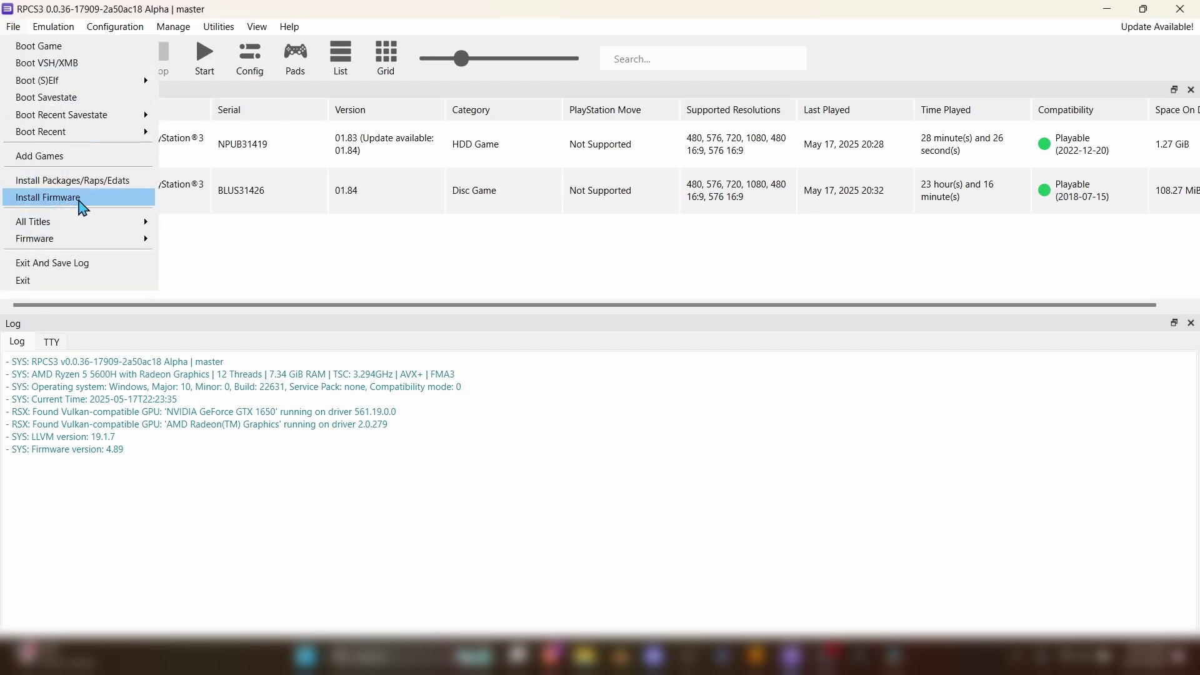
left_click(90, 207)
left_click(202, 309)
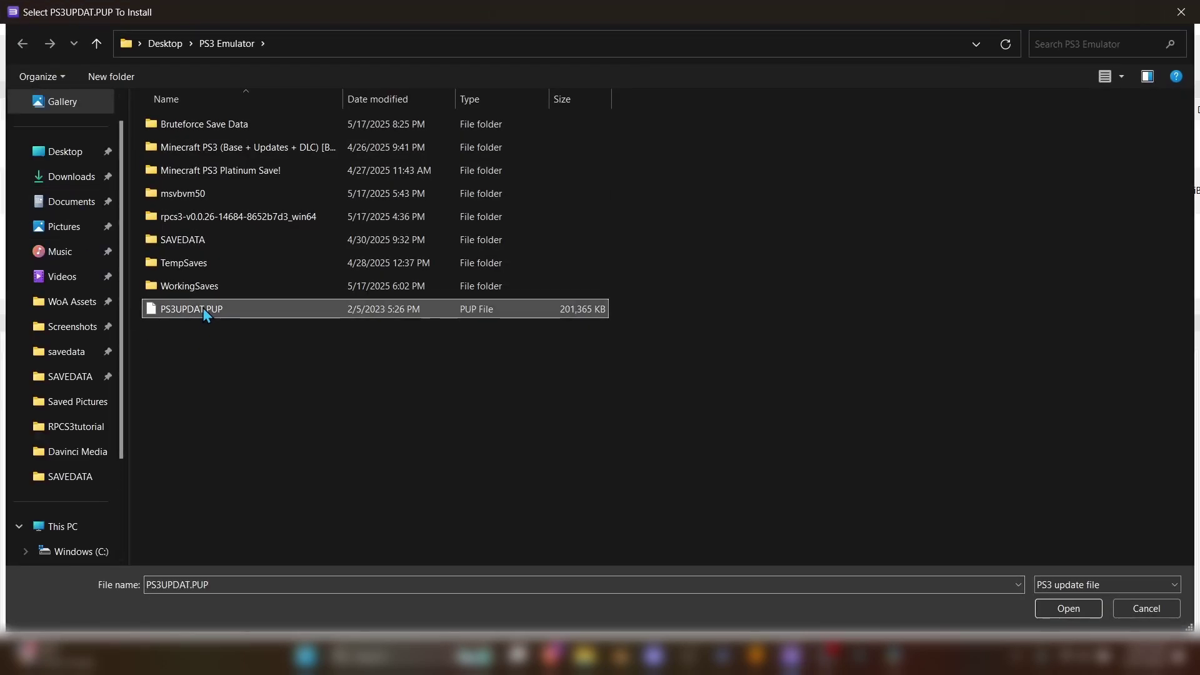
left_click(1055, 609)
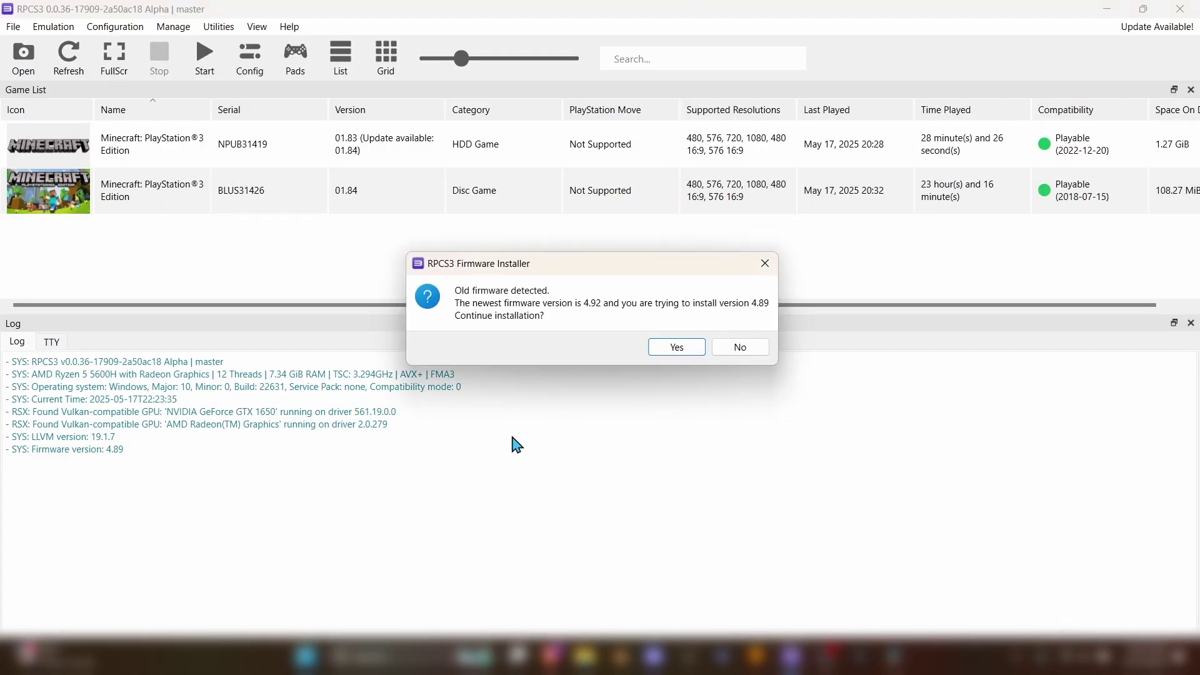
left_click(659, 348)
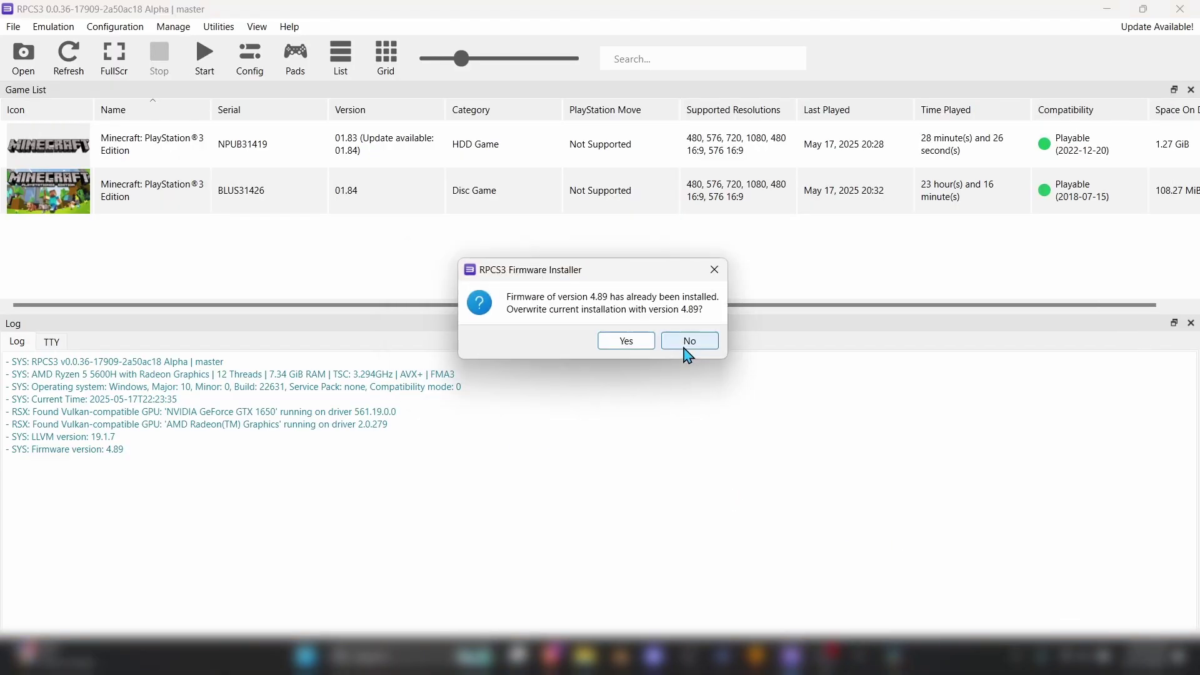
left_click(640, 348)
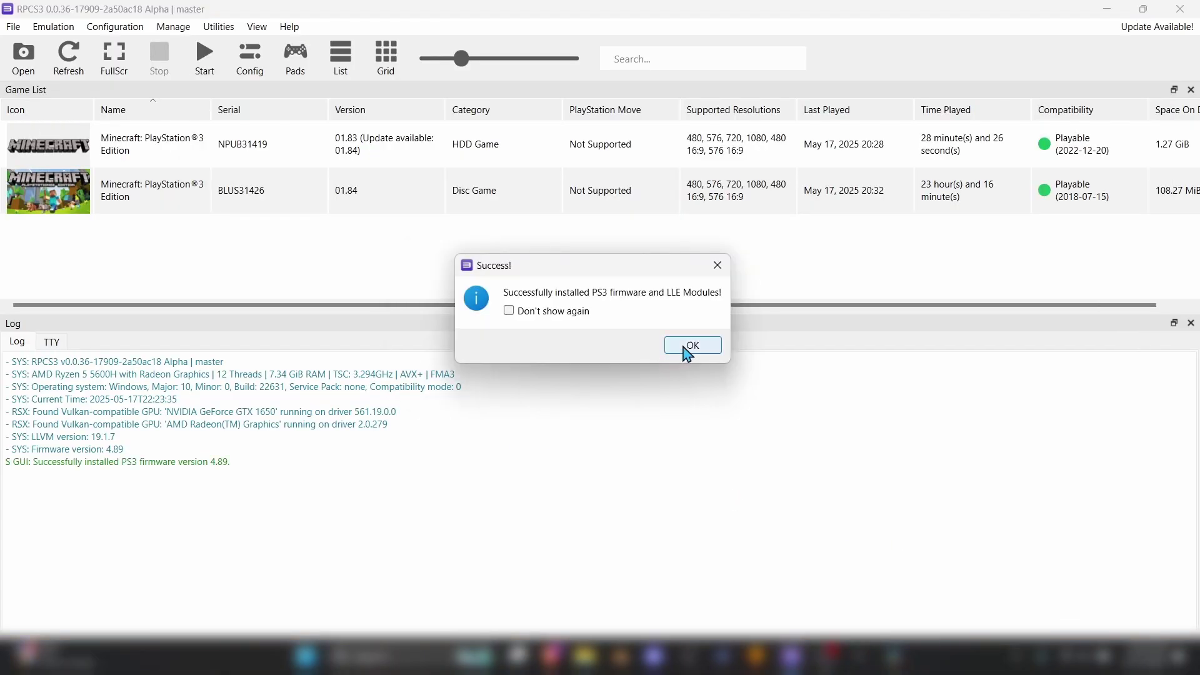
left_click(692, 346)
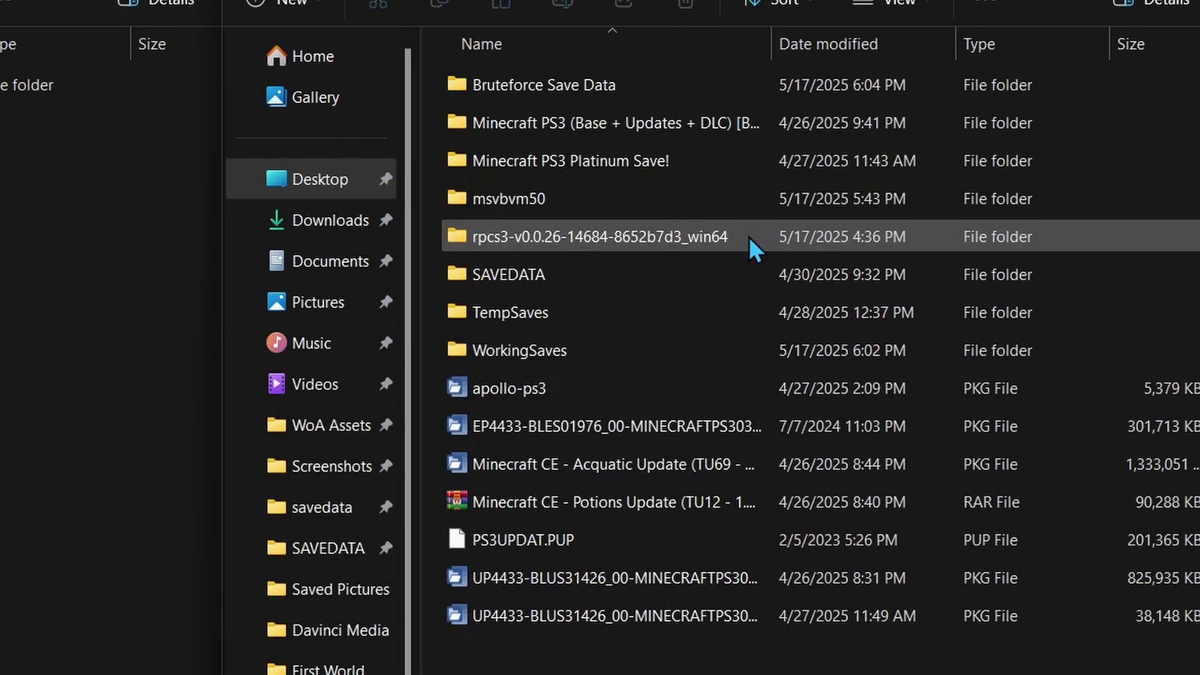
Step: Navigate into rpcs3's dev_hdd0\home\00000001\savedata folder
double_click(749, 237)
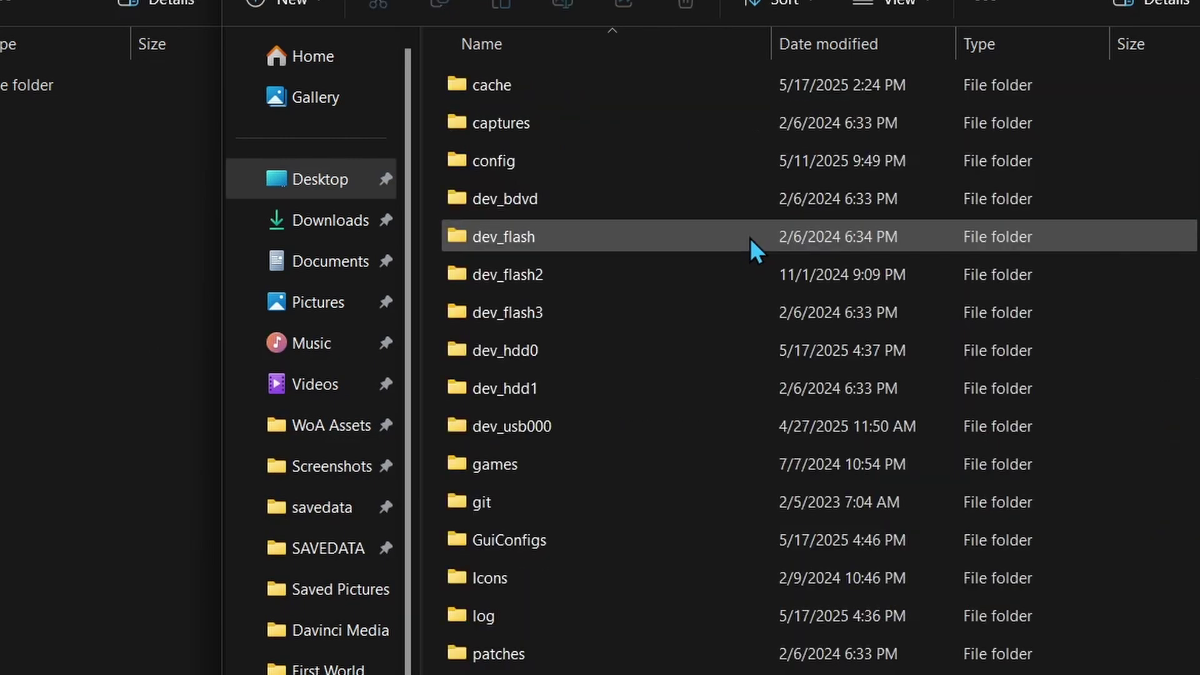
double_click(612, 346)
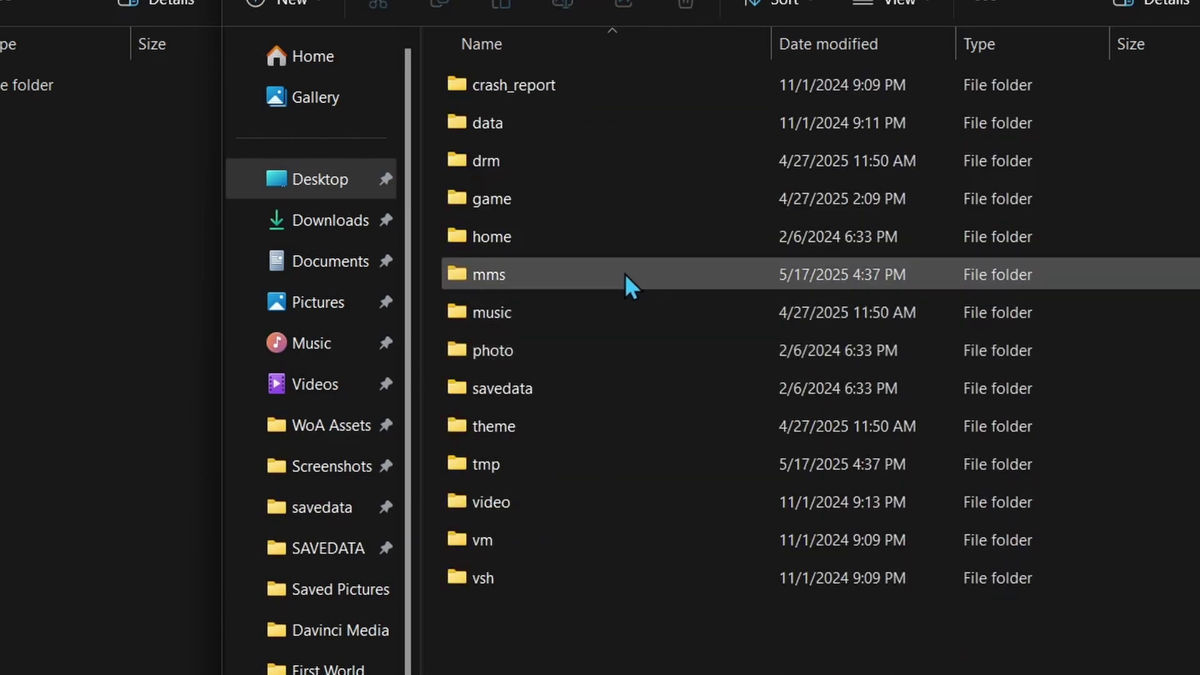
double_click(616, 236)
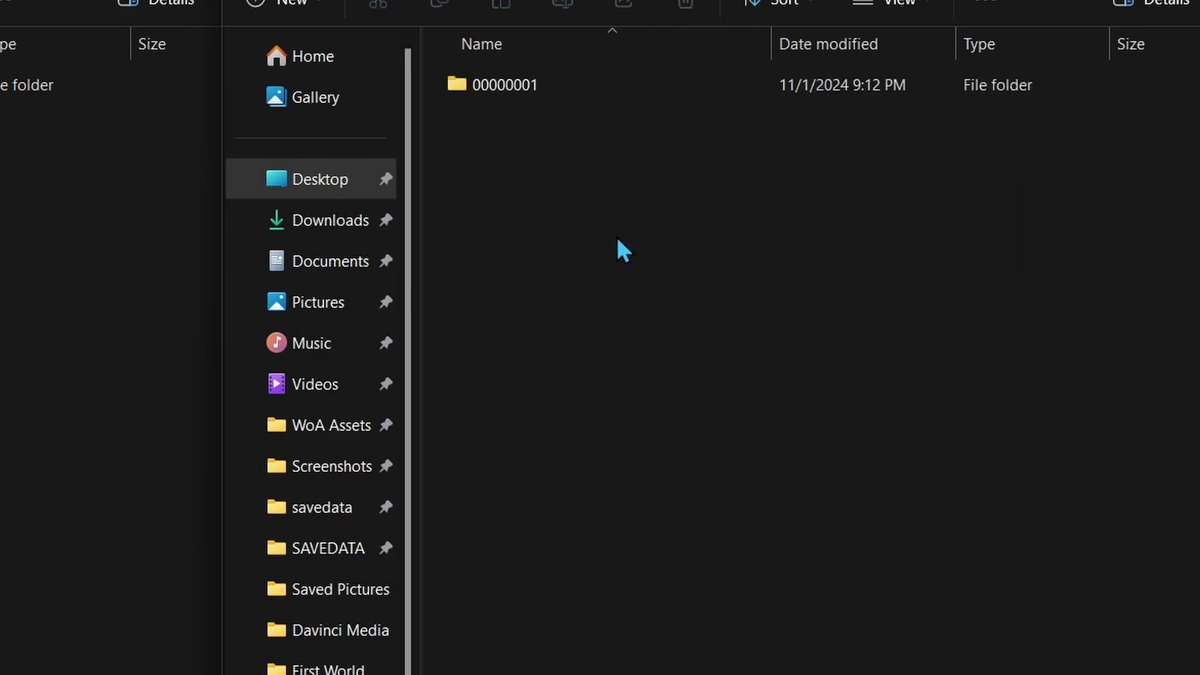
left_click(575, 91)
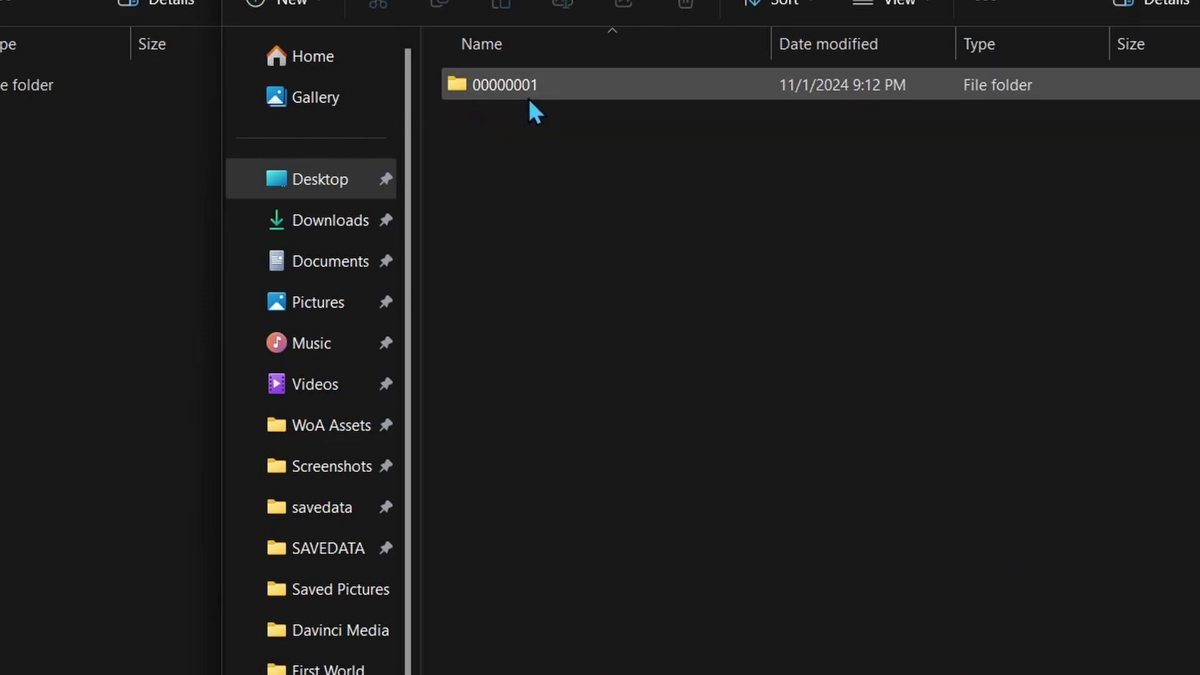
double_click(554, 91)
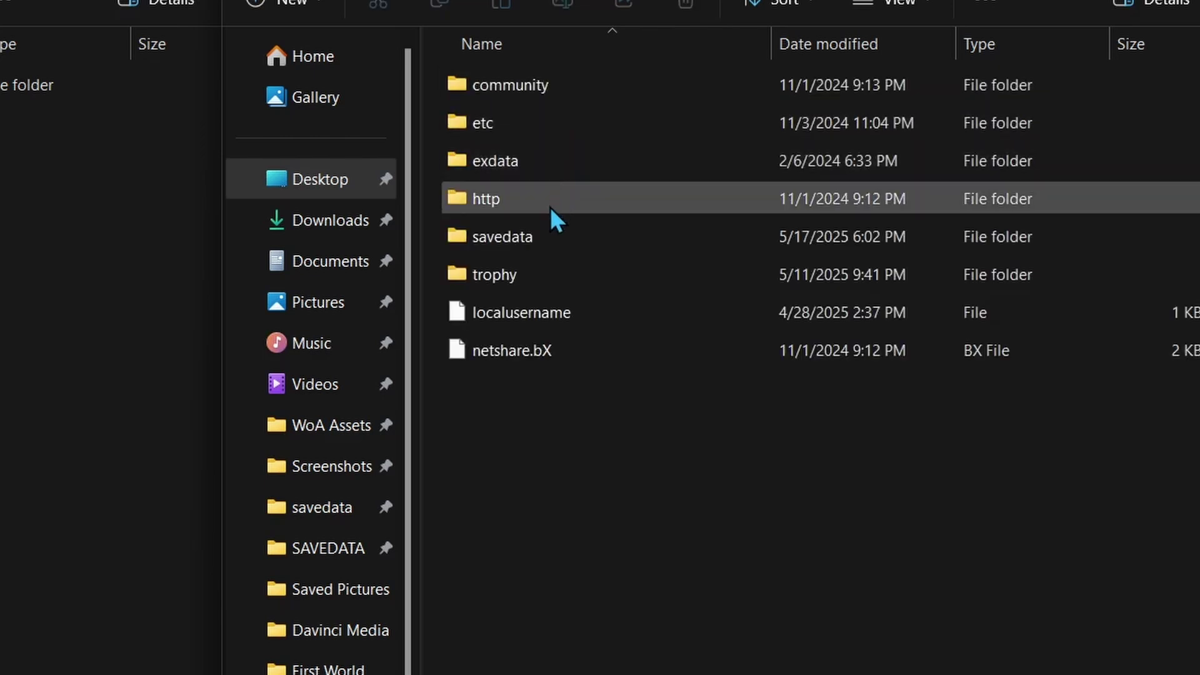
double_click(542, 238)
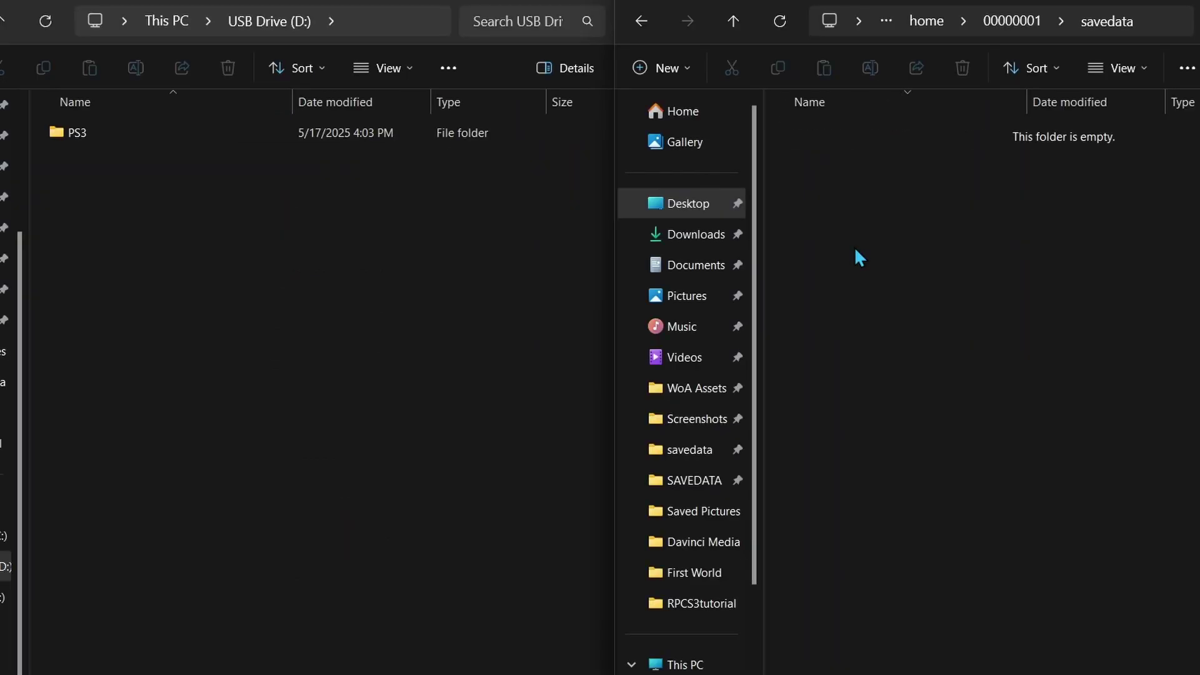
Step: Drag the BLUS31426 save from USB Drive (D:)\PS3\SAVEDATA into that savedata folder
double_click(186, 135)
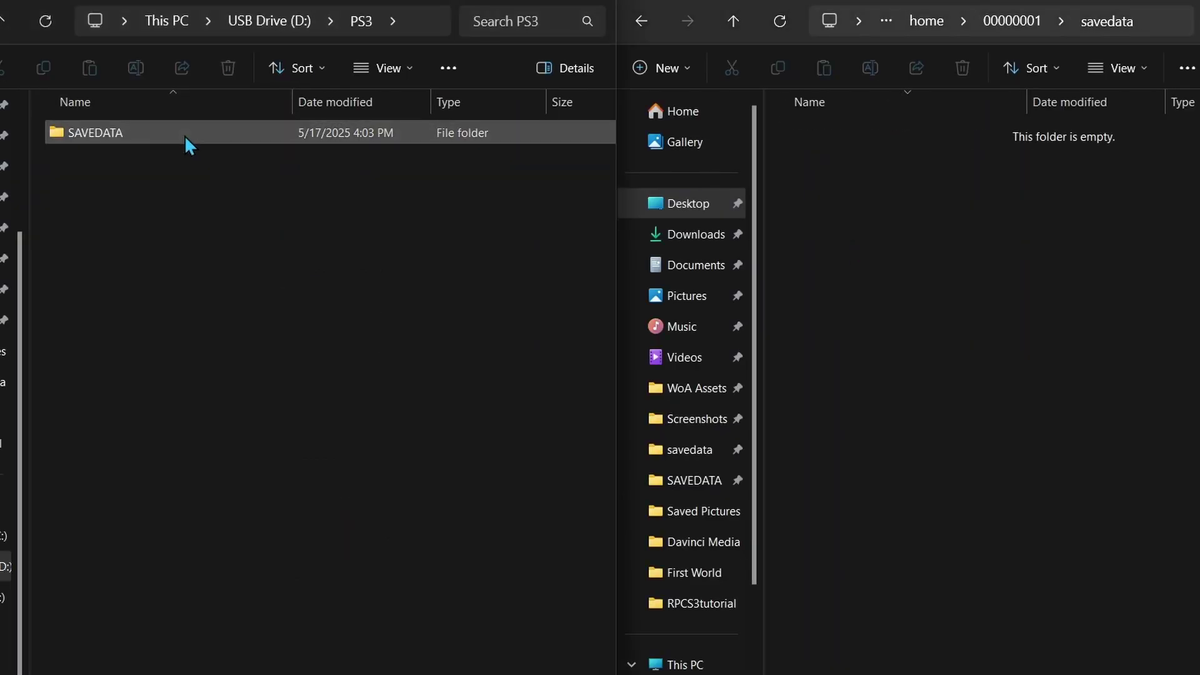
double_click(185, 135)
left_click_drag(121, 130, 809, 206)
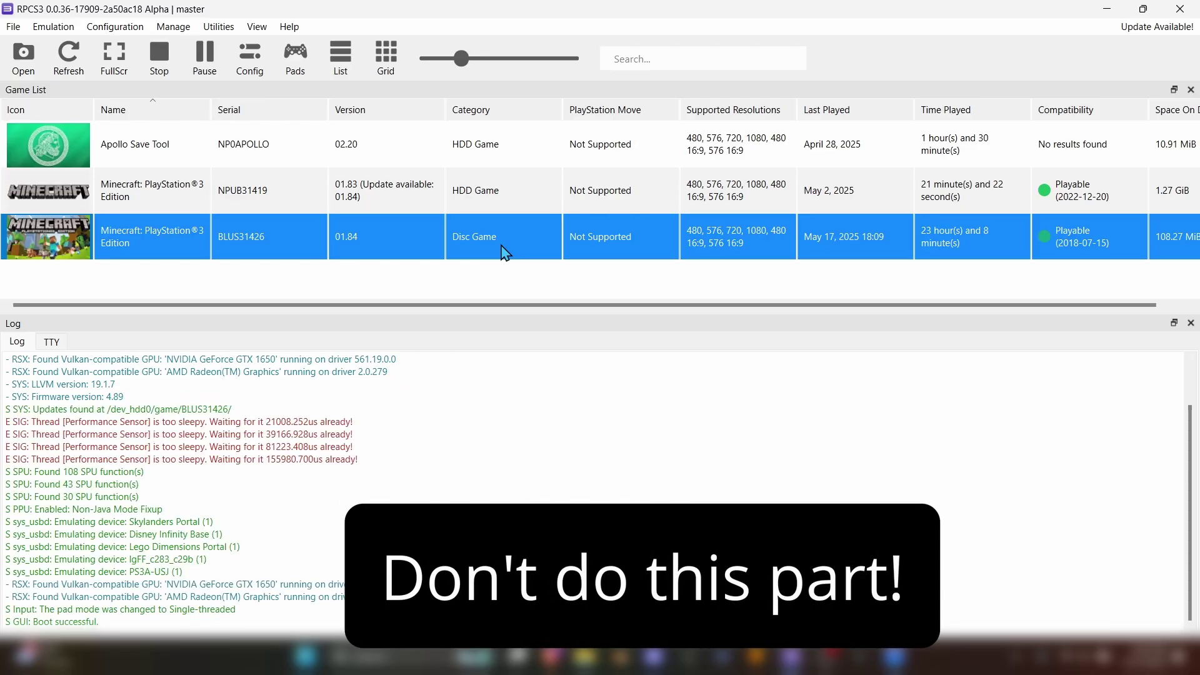
Step: Boot the BLUS31426 Minecraft game, accept the terms, dismiss the autosave notice and play offline
double_click(505, 254)
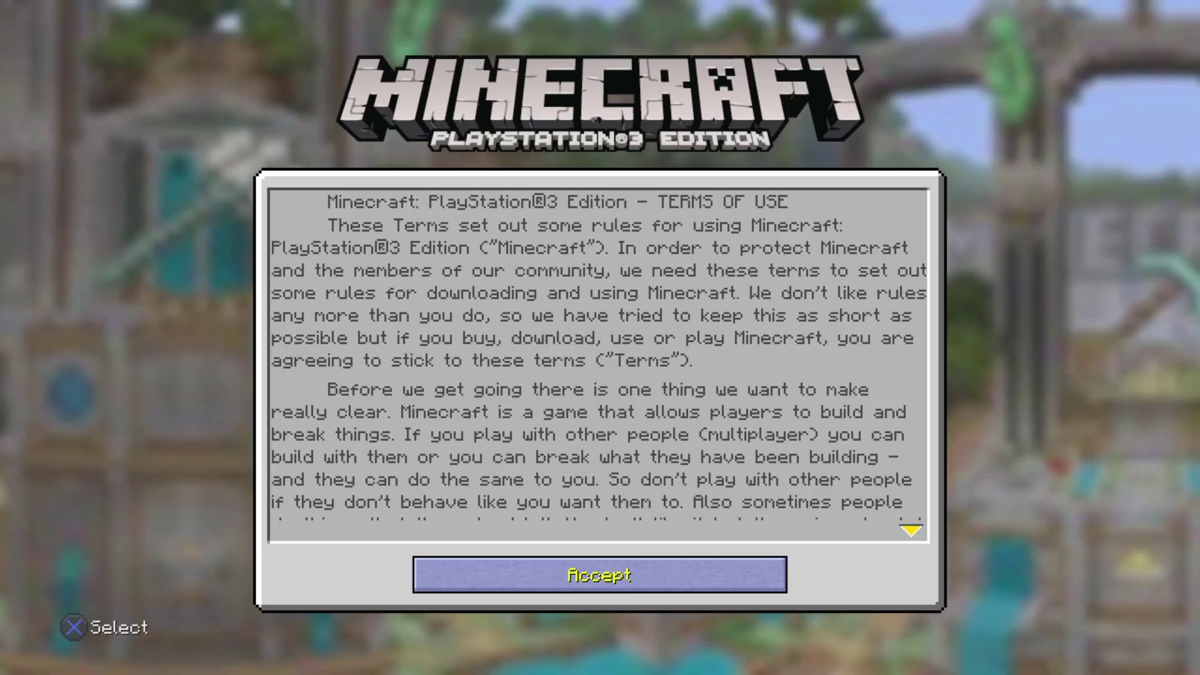
key("x")
key("x")
key("x")
key("Down")
key("x")
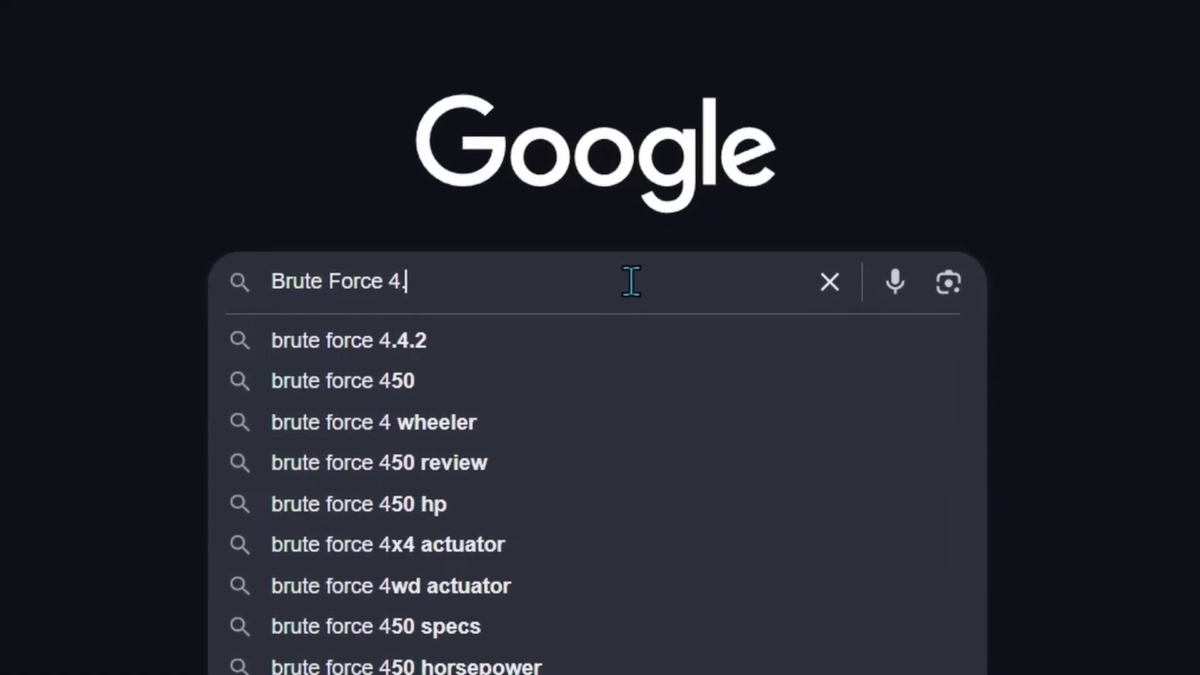
Step: Search Google for 'Brute Force 4.6 Digiex' to find the Digiex download thread
type("igiex")
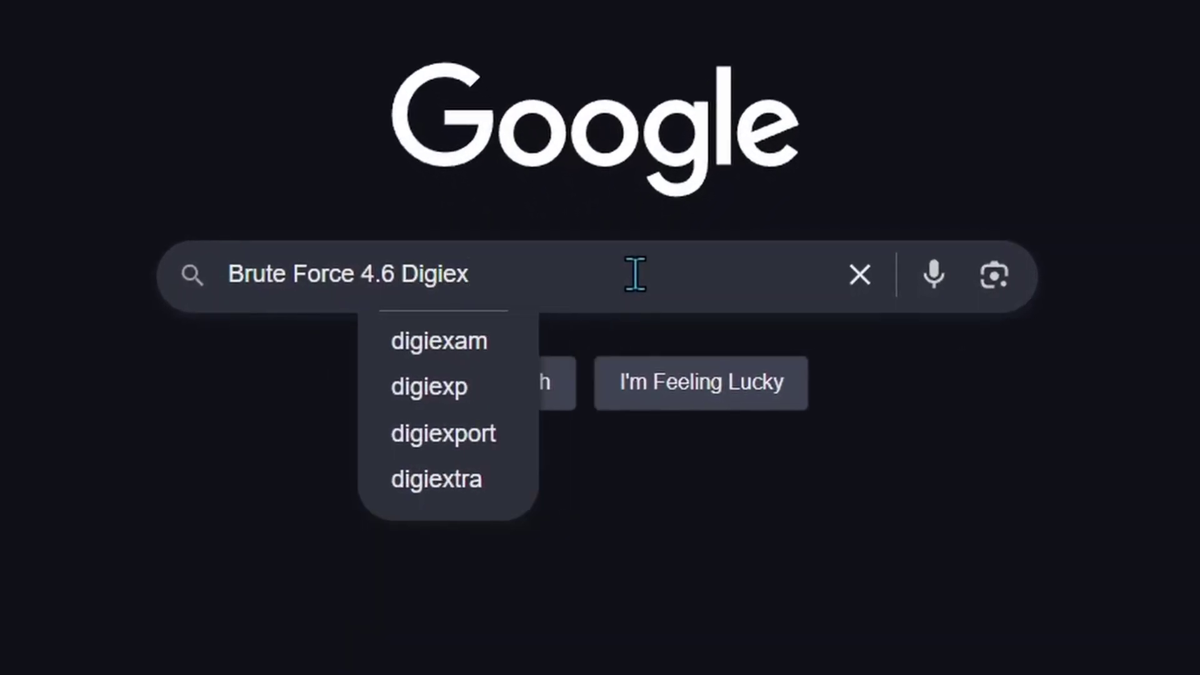
key("Return")
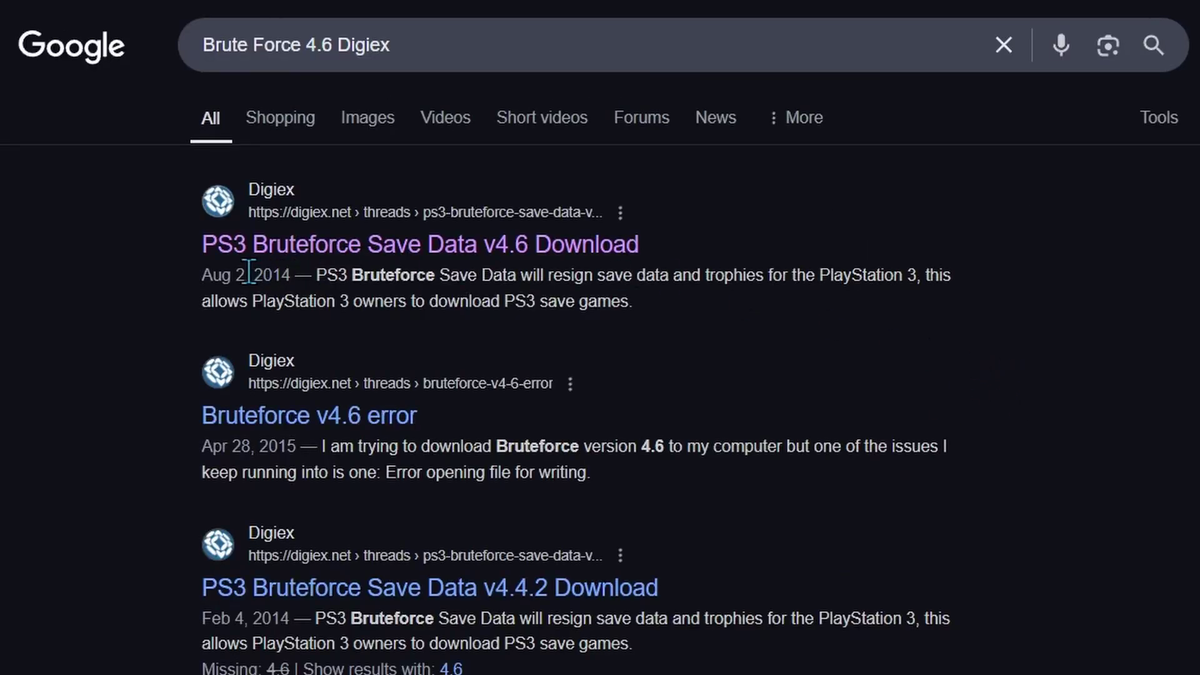
left_click_drag(184, 259, 643, 243)
Step: Download Bruteforce Save Data v4.4.2 from Digiex into the PS3 Emulator folder
left_click(609, 246)
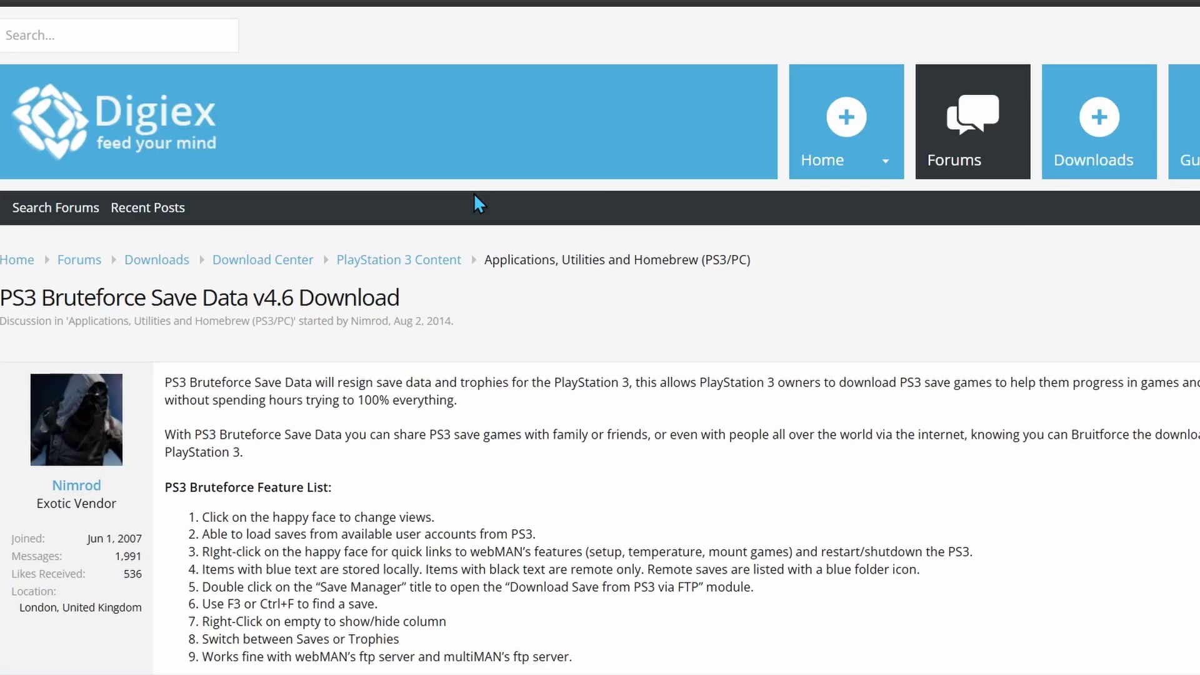
scroll(444, 409, "down", 5)
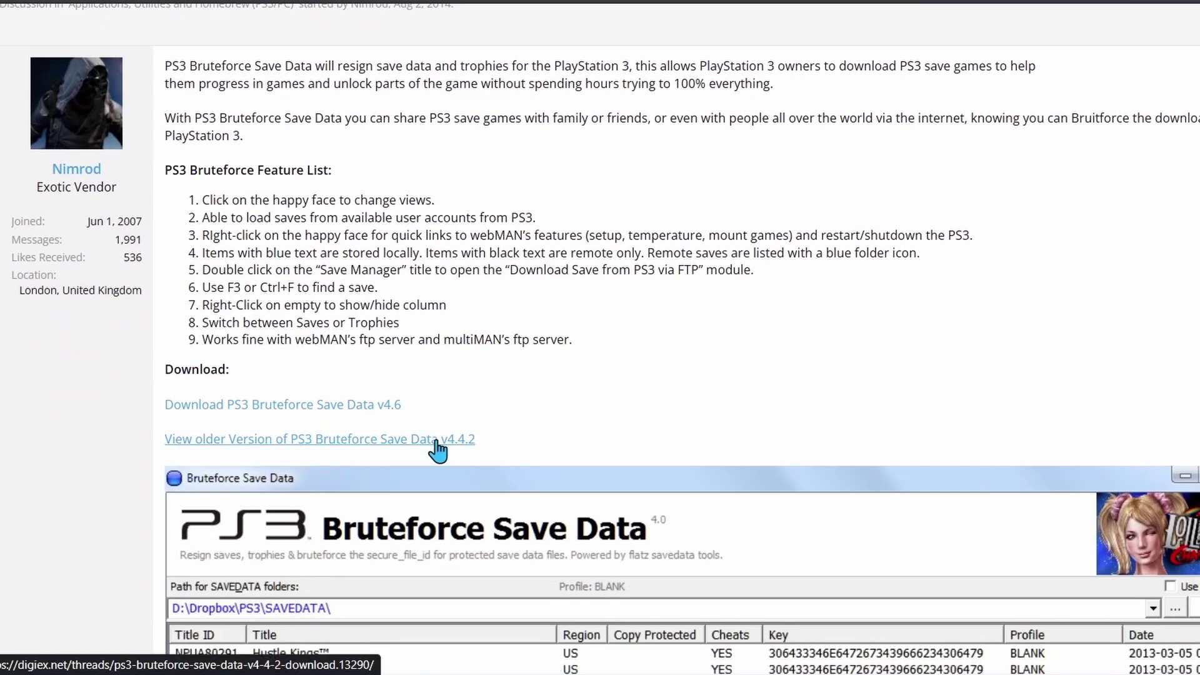
left_click(434, 443)
scroll(441, 449, "down", 2)
scroll(440, 448, "down", 6)
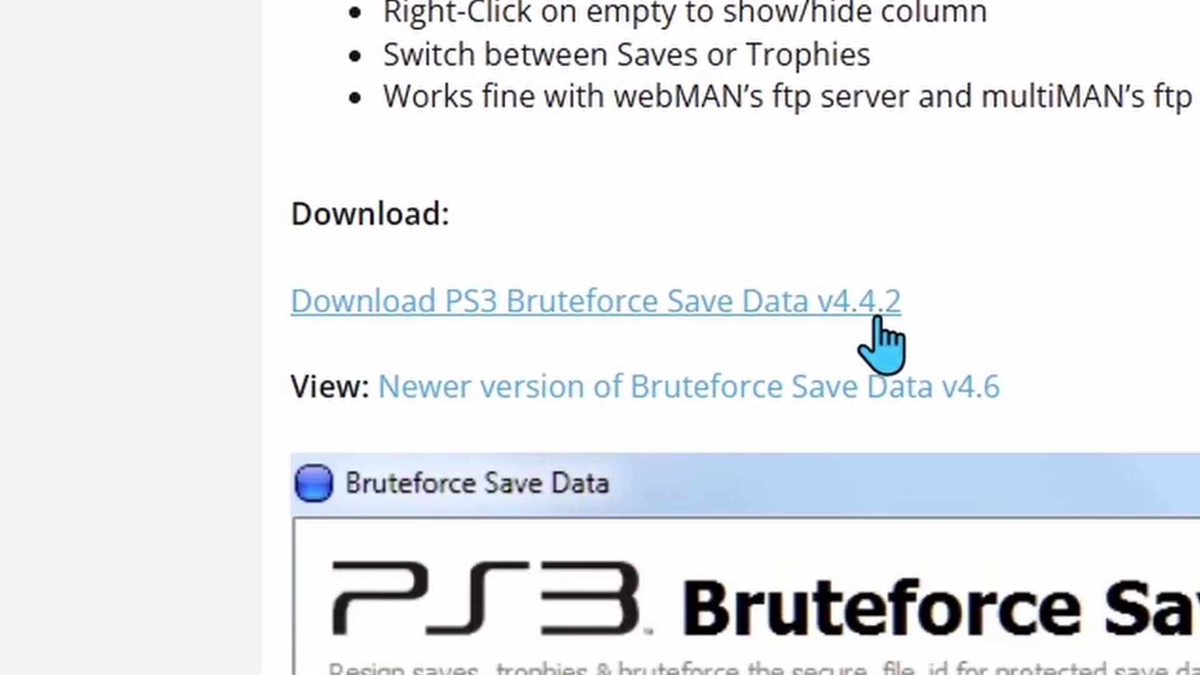
left_click(882, 344)
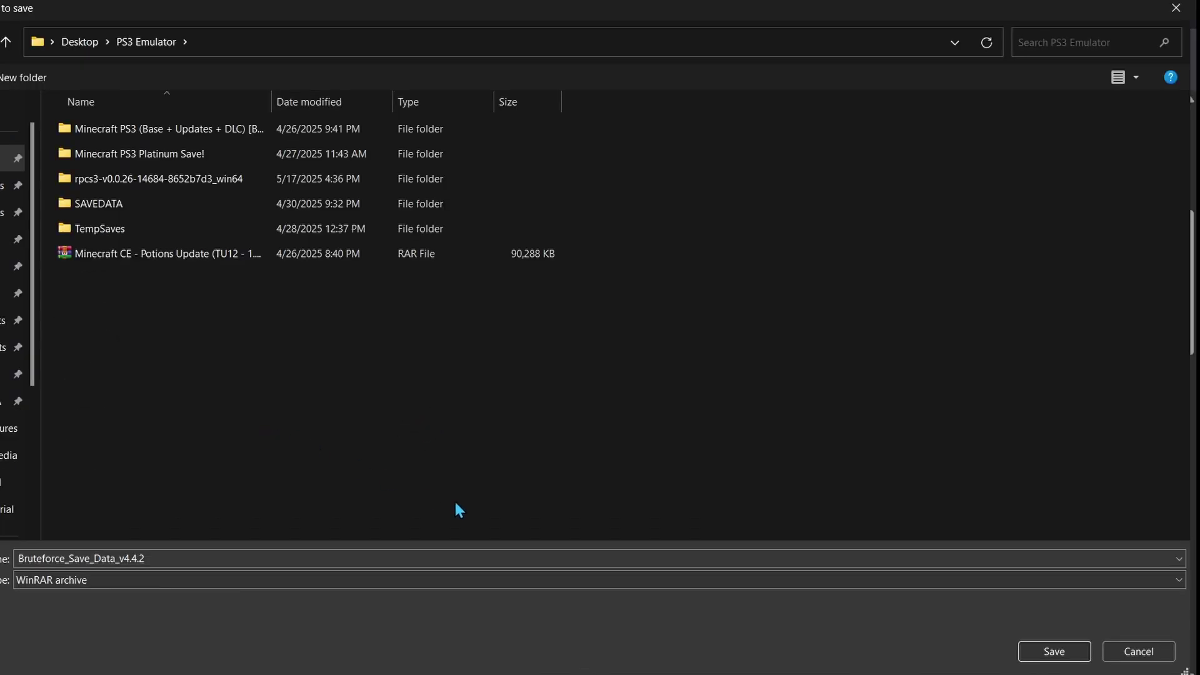
left_click(1050, 652)
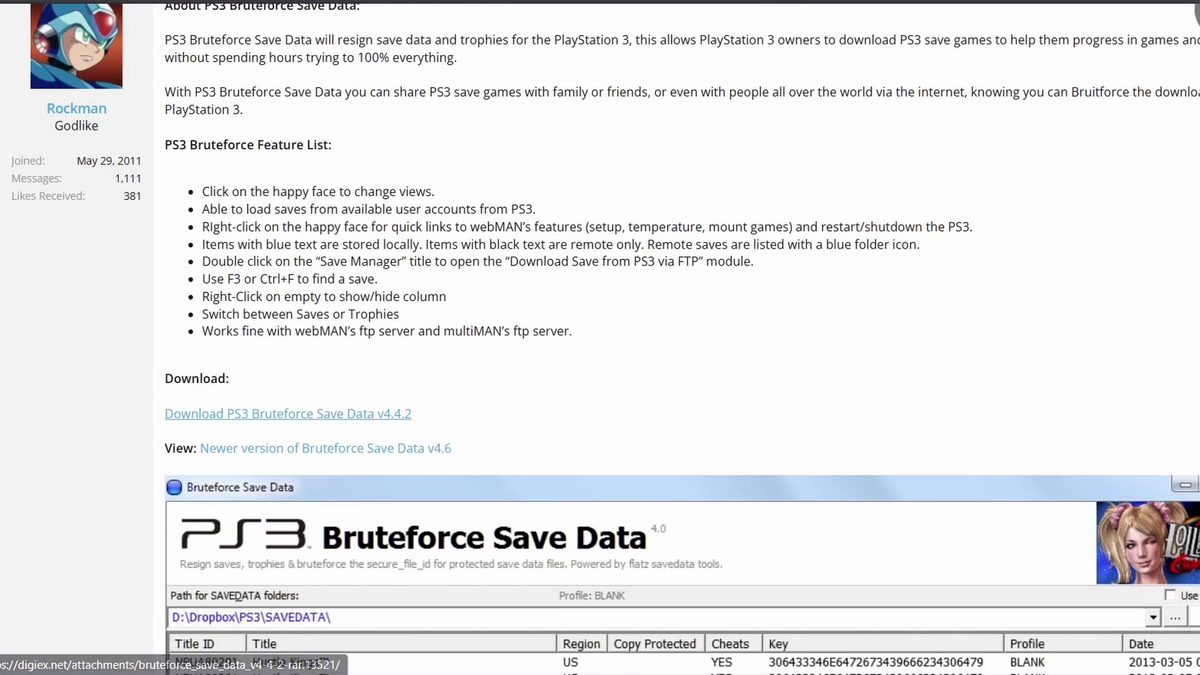
Step: Download the attached msvbvm50.zip into the PS3 Emulator folder
scroll(610, 320, "down", 7)
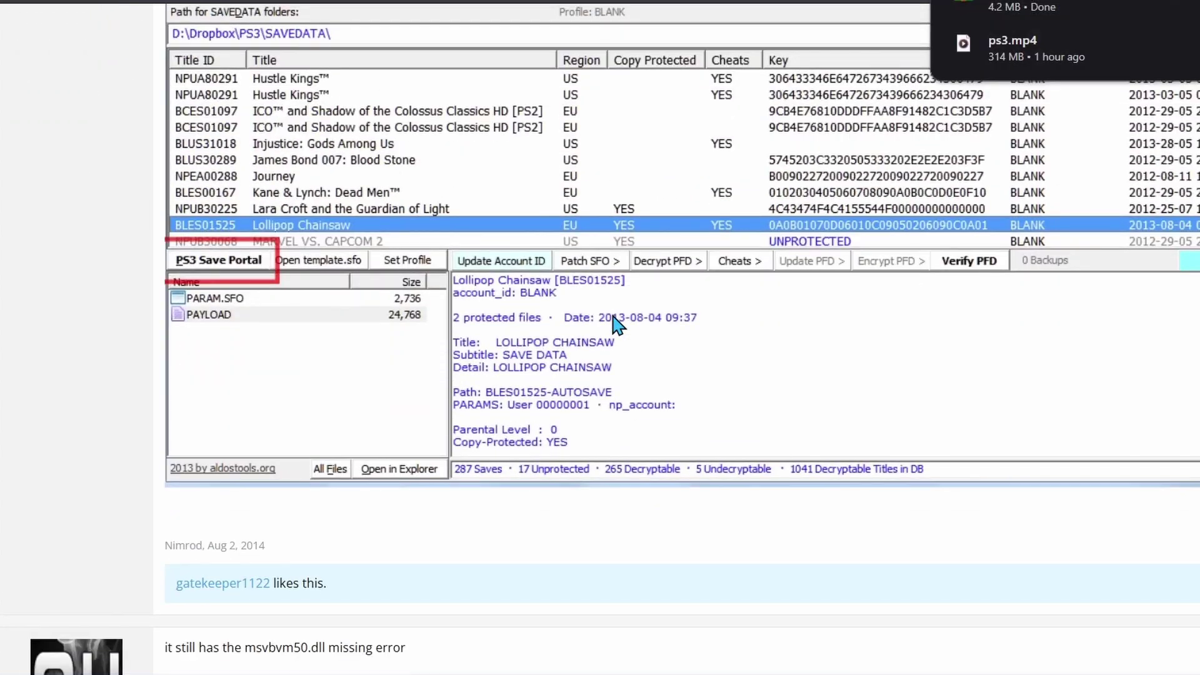
scroll(612, 315, "down", 12)
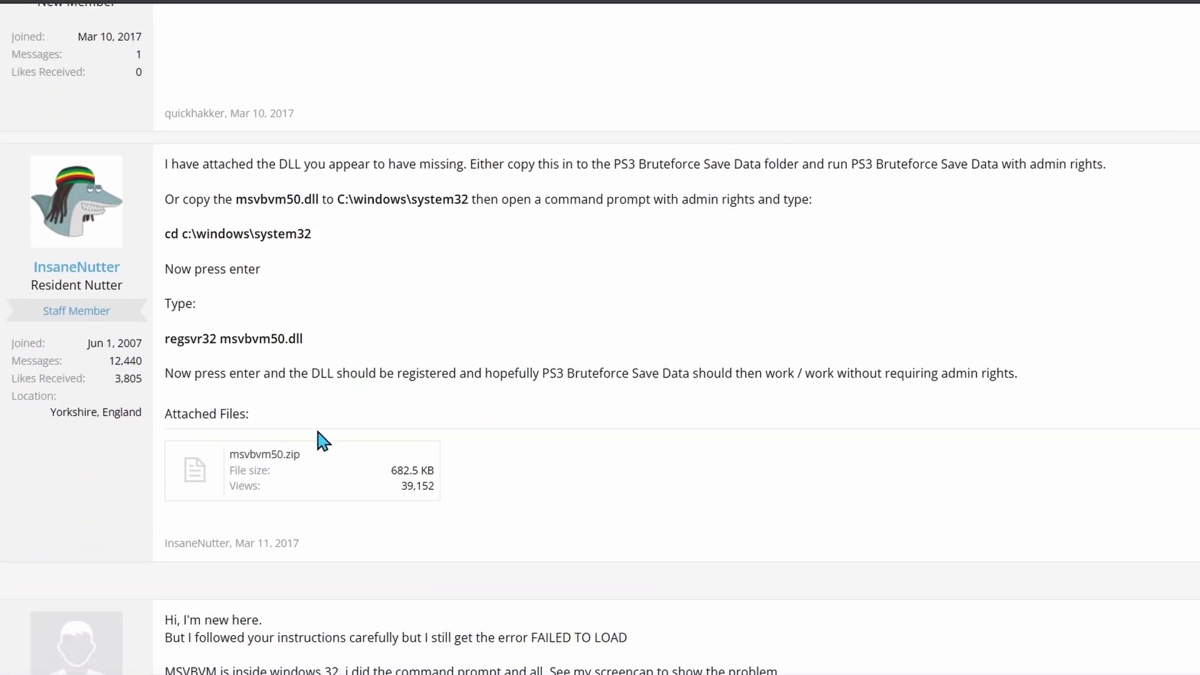
left_click(288, 455)
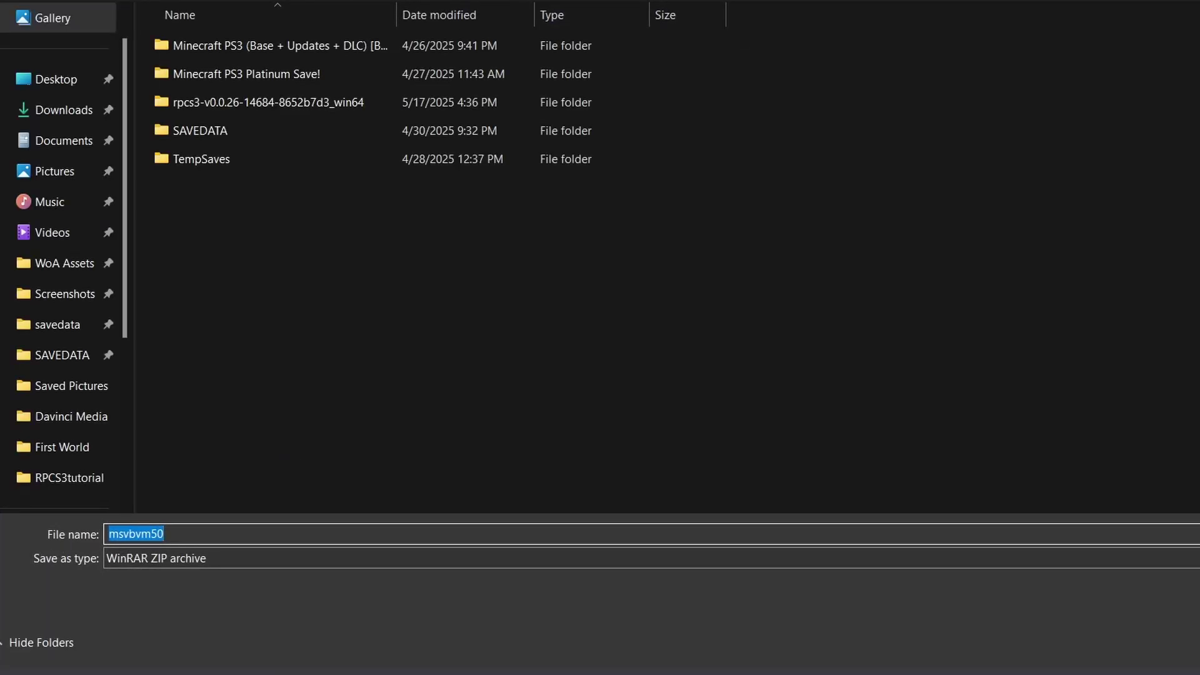
key("Return")
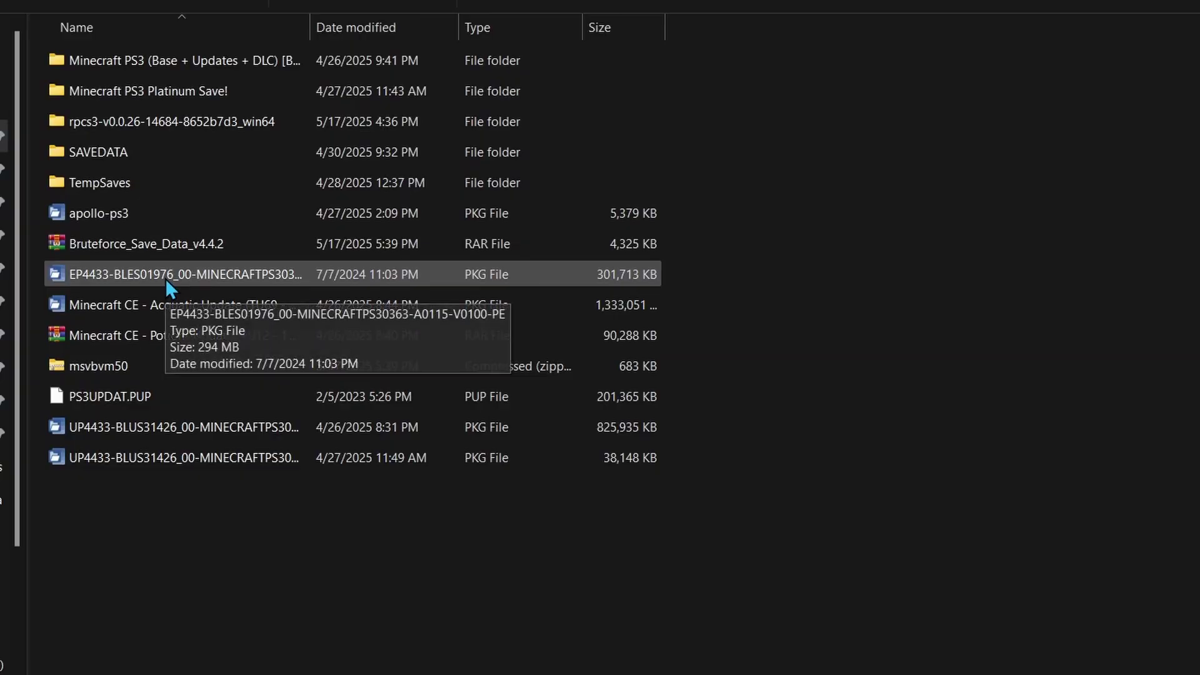
Step: Extract Bruteforce_Save_Data_v4.4.2.rar to its own folder with WinRAR, then delete the RAR
left_click(184, 242)
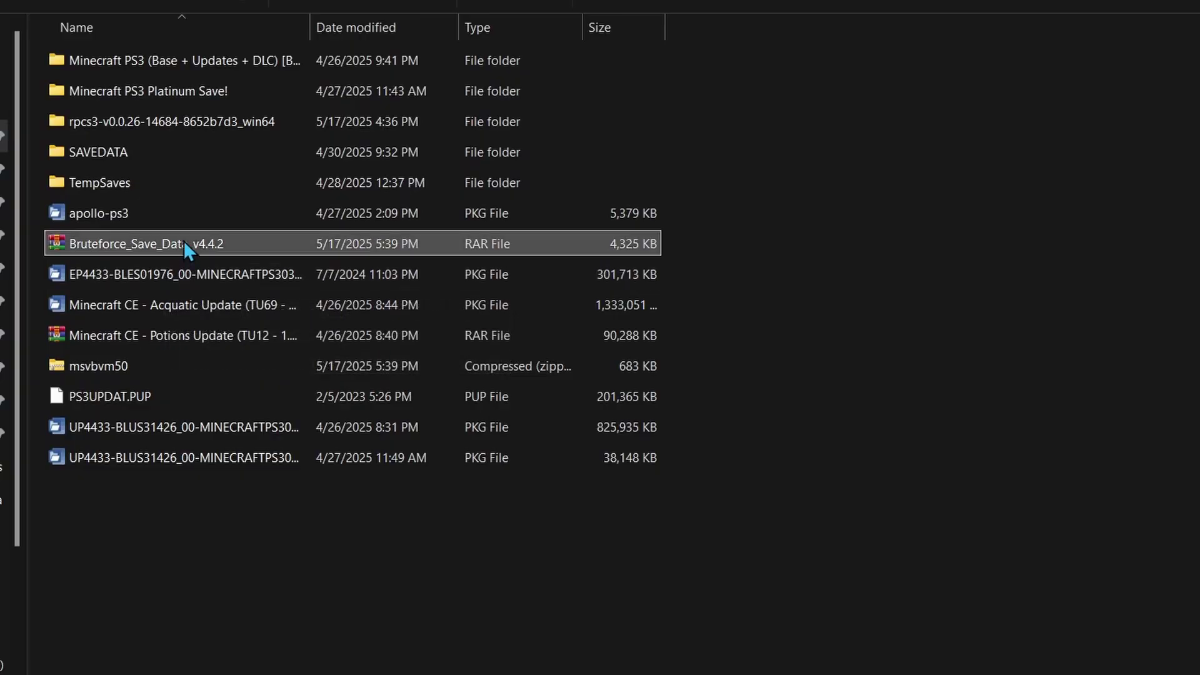
right_click(184, 241)
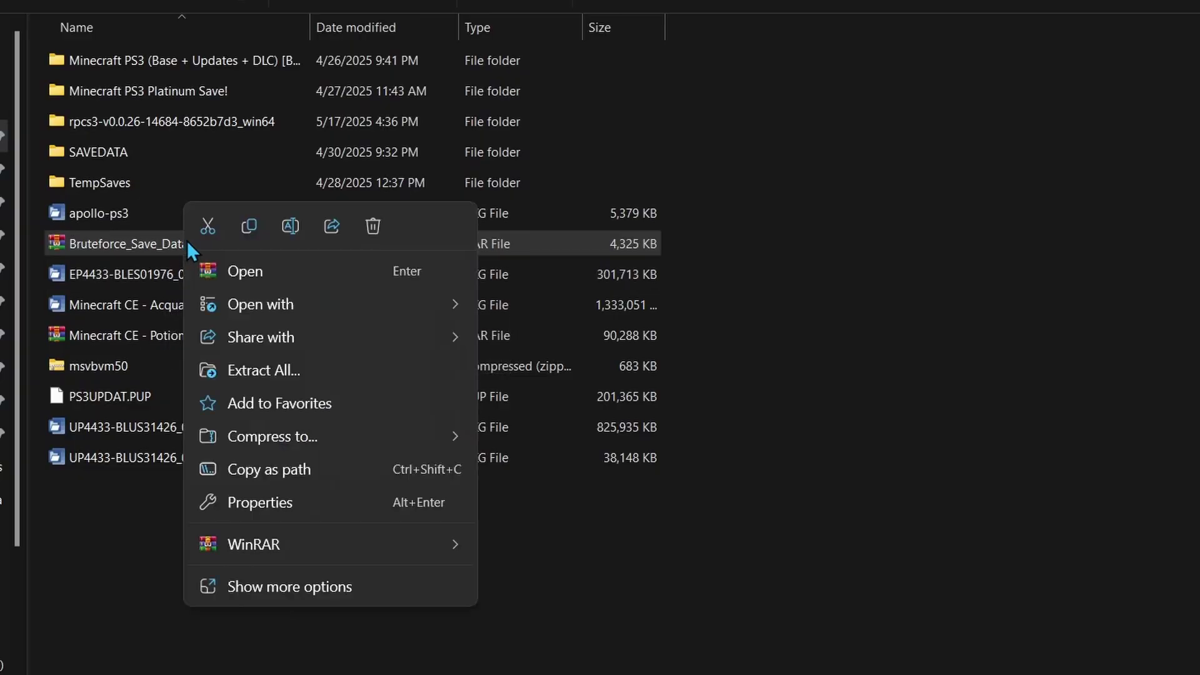
left_click(322, 549)
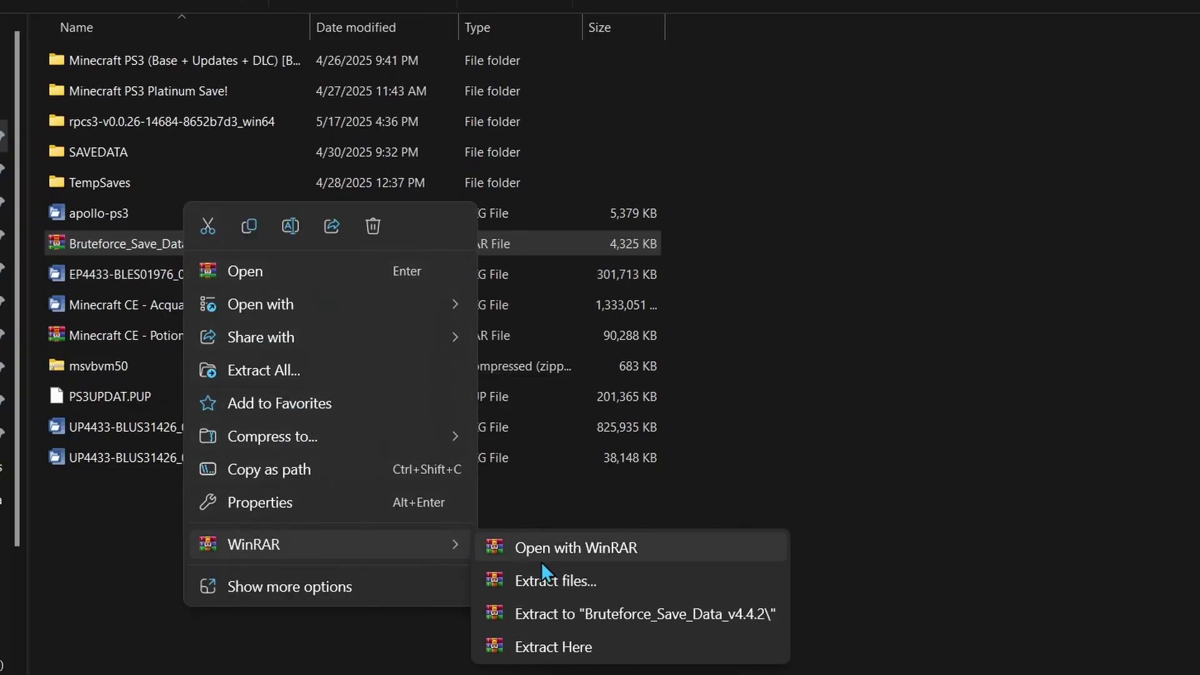
left_click(627, 620)
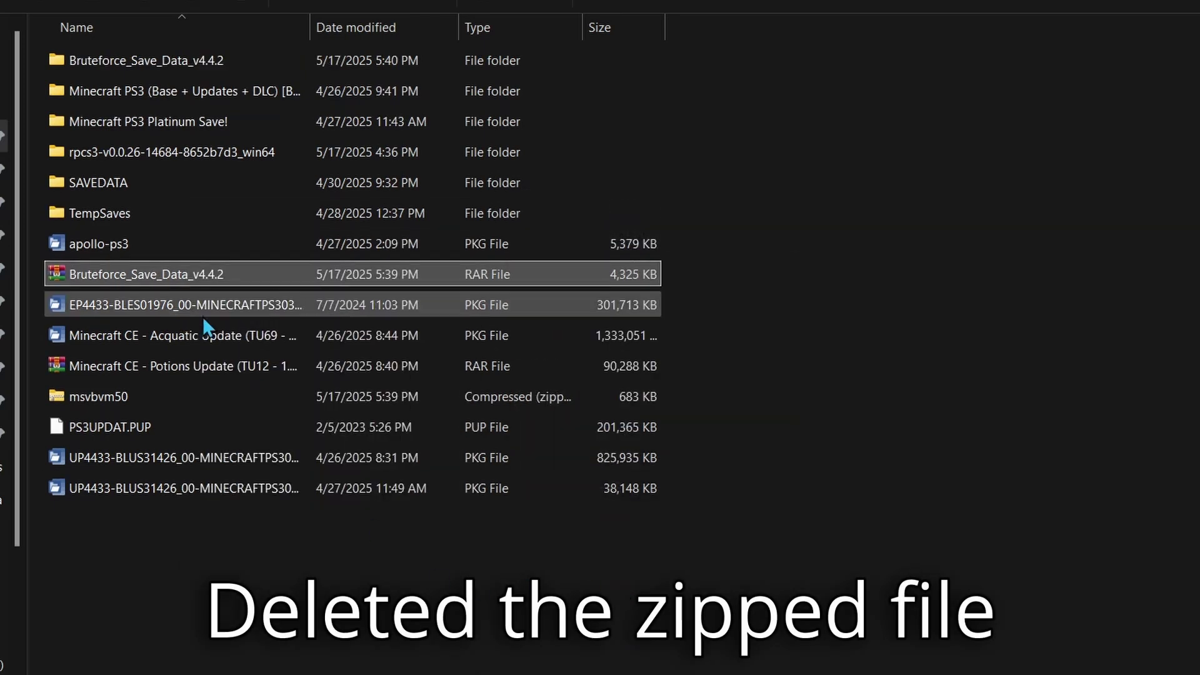
left_click(250, 279)
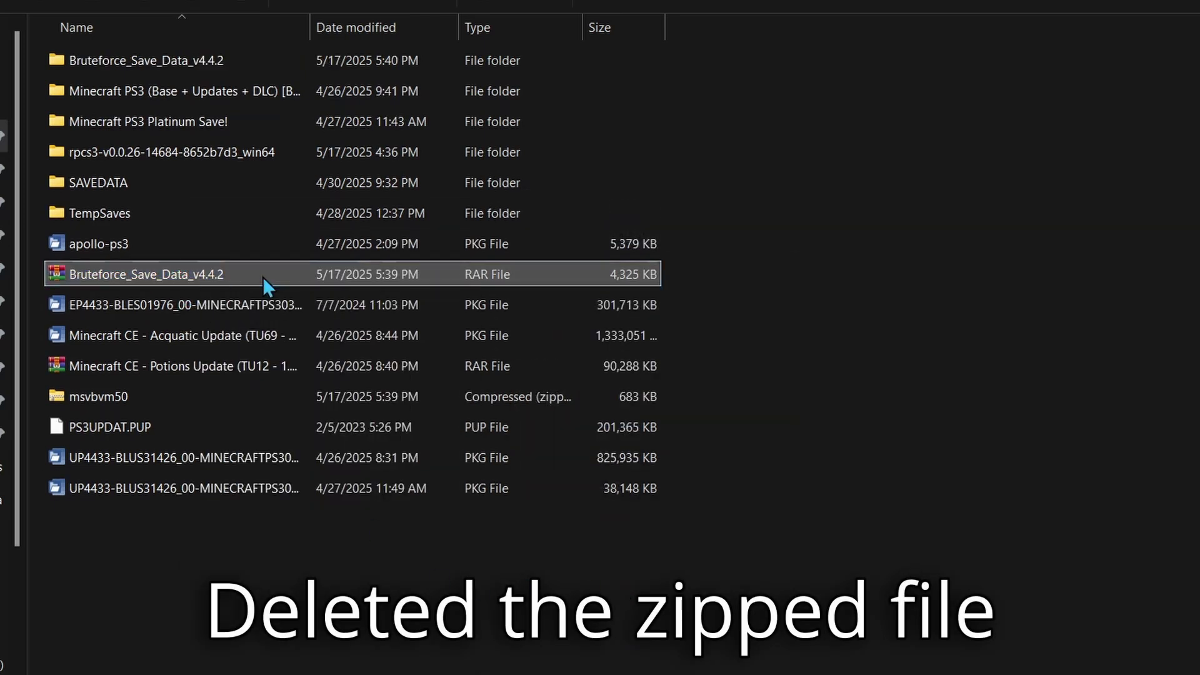
key("Delete")
Step: Extract msvbvm50.zip into its own msvbvm50 folder with WinRAR
left_click(423, 327)
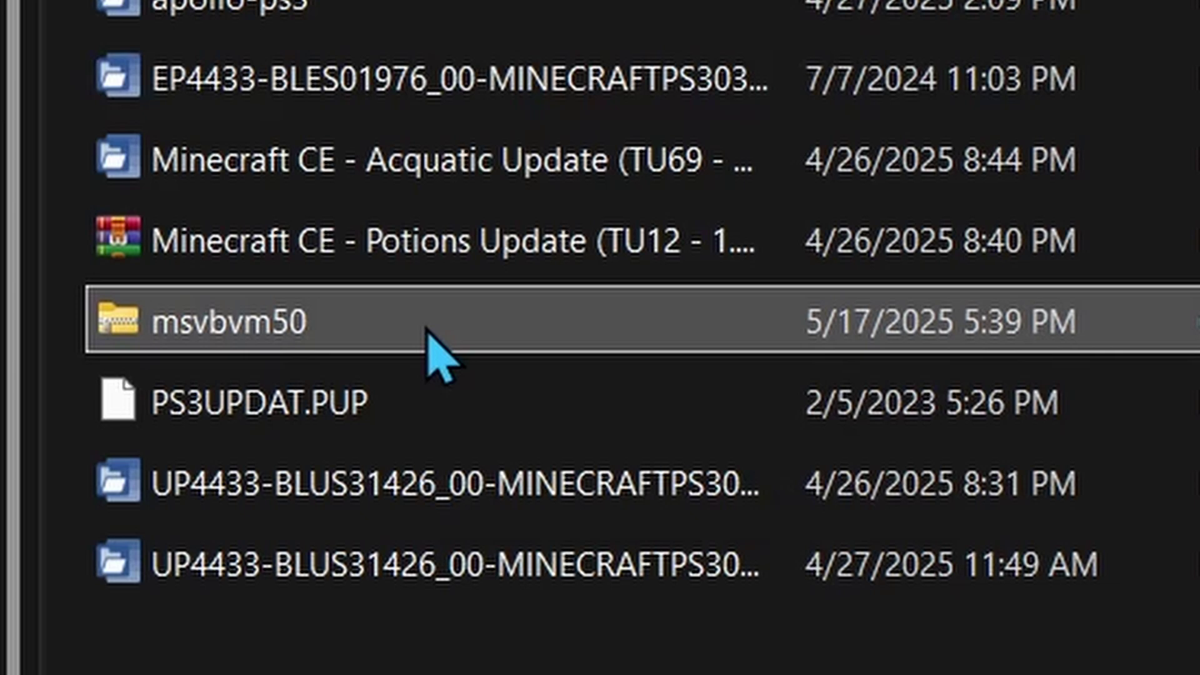
right_click(387, 328)
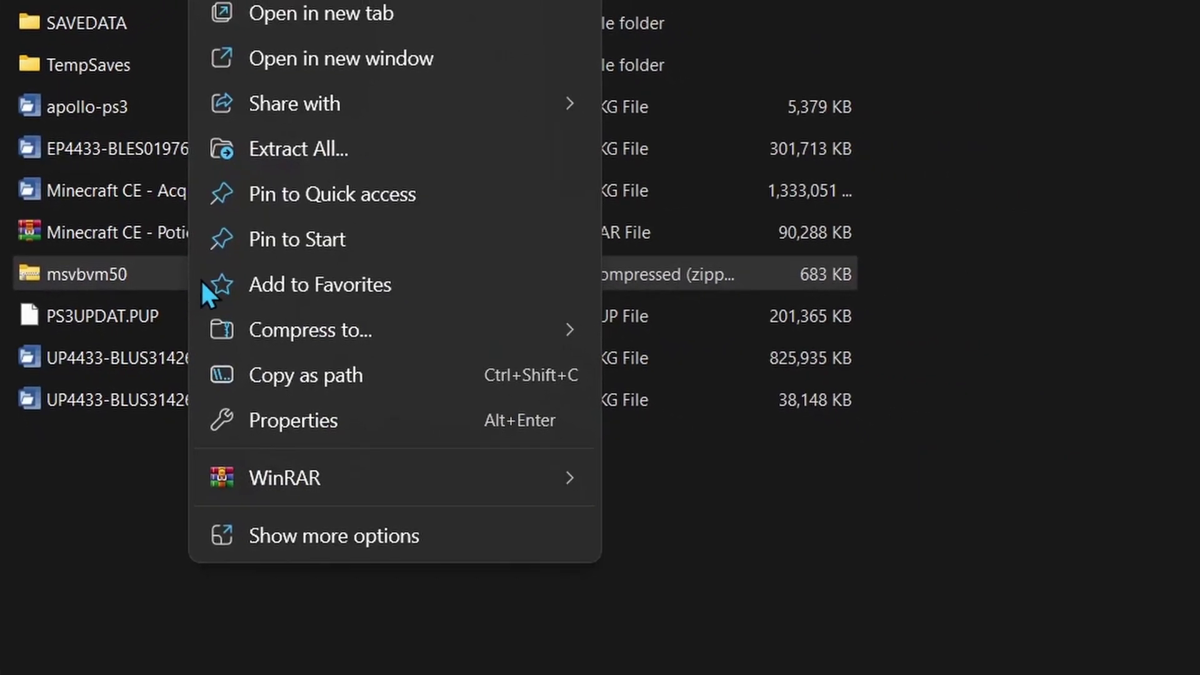
mouse_move(367, 481)
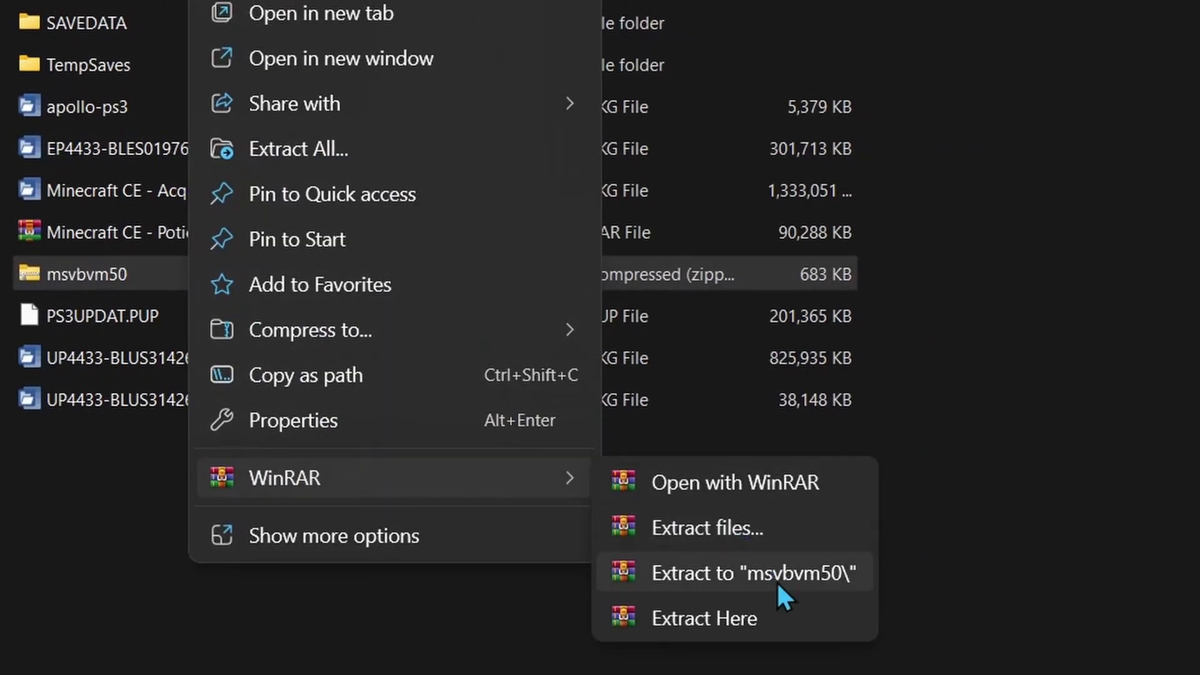
left_click(779, 584)
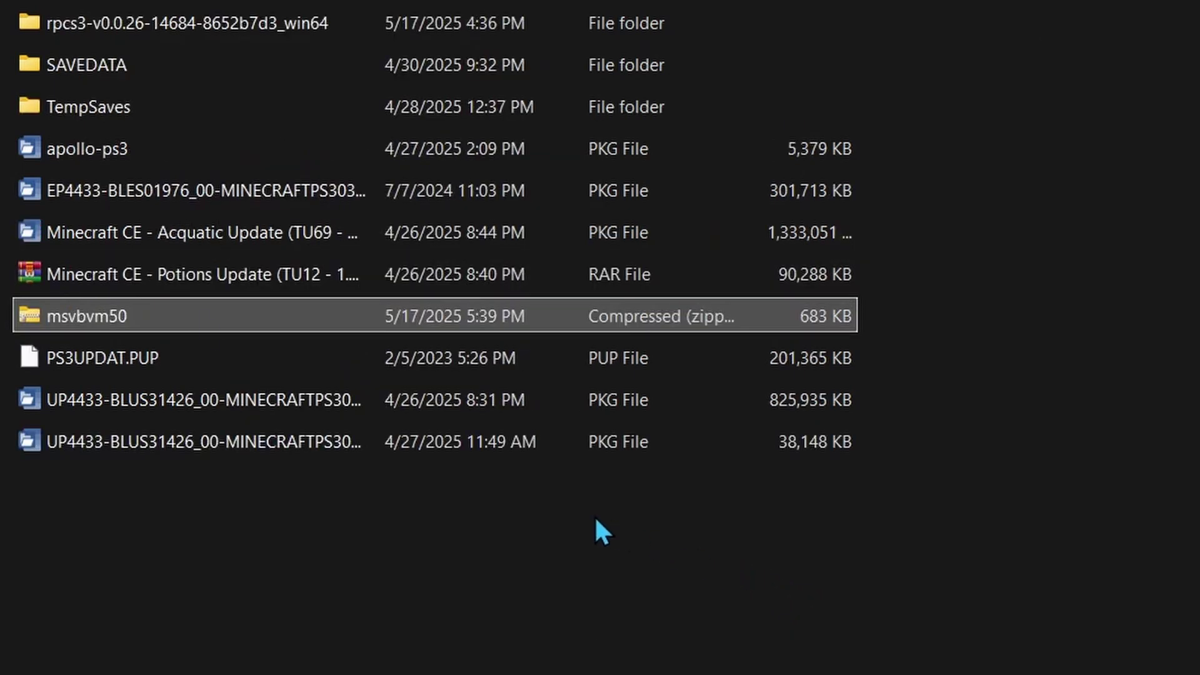
Step: Delete the msvbvm50 zip and cut msvbvm50.dll from the msvbvm50 folder
key("Delete")
left_click(177, 0)
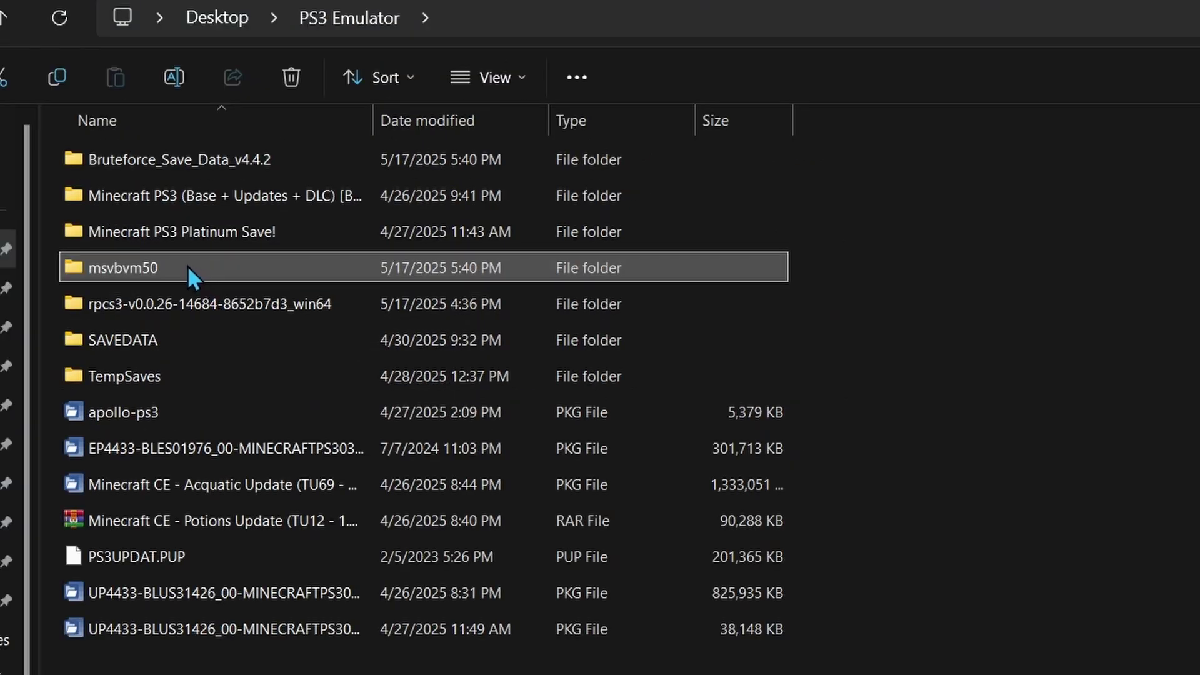
double_click(187, 265)
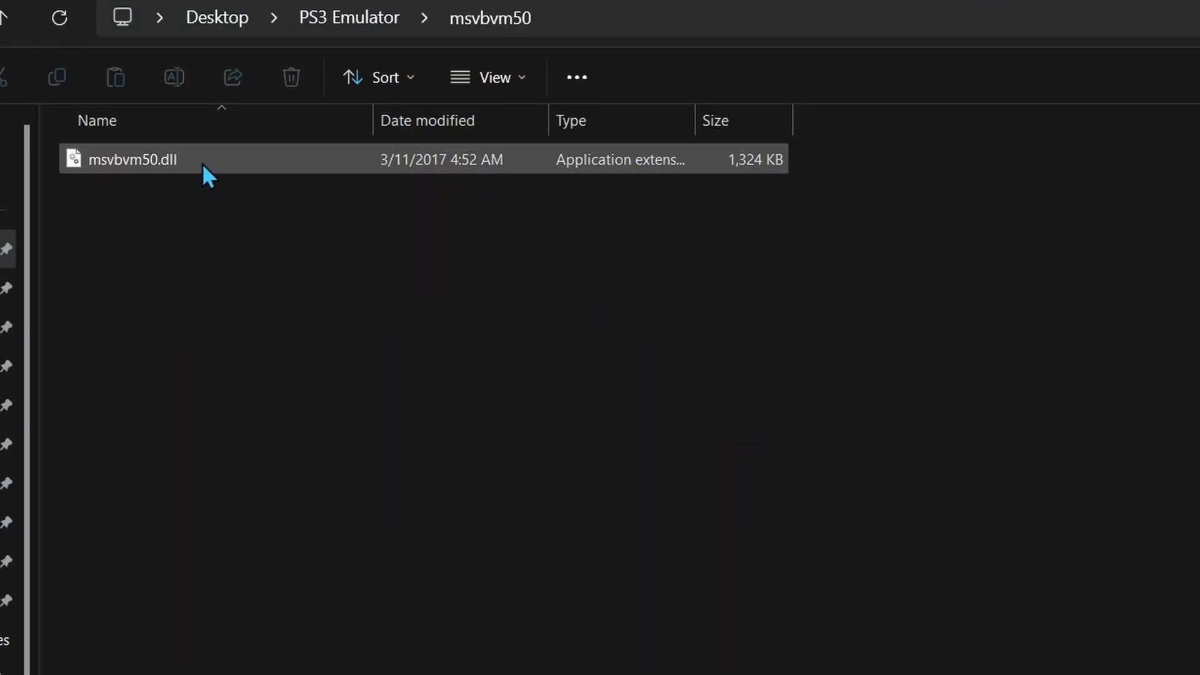
left_click(167, 158)
right_click(167, 159)
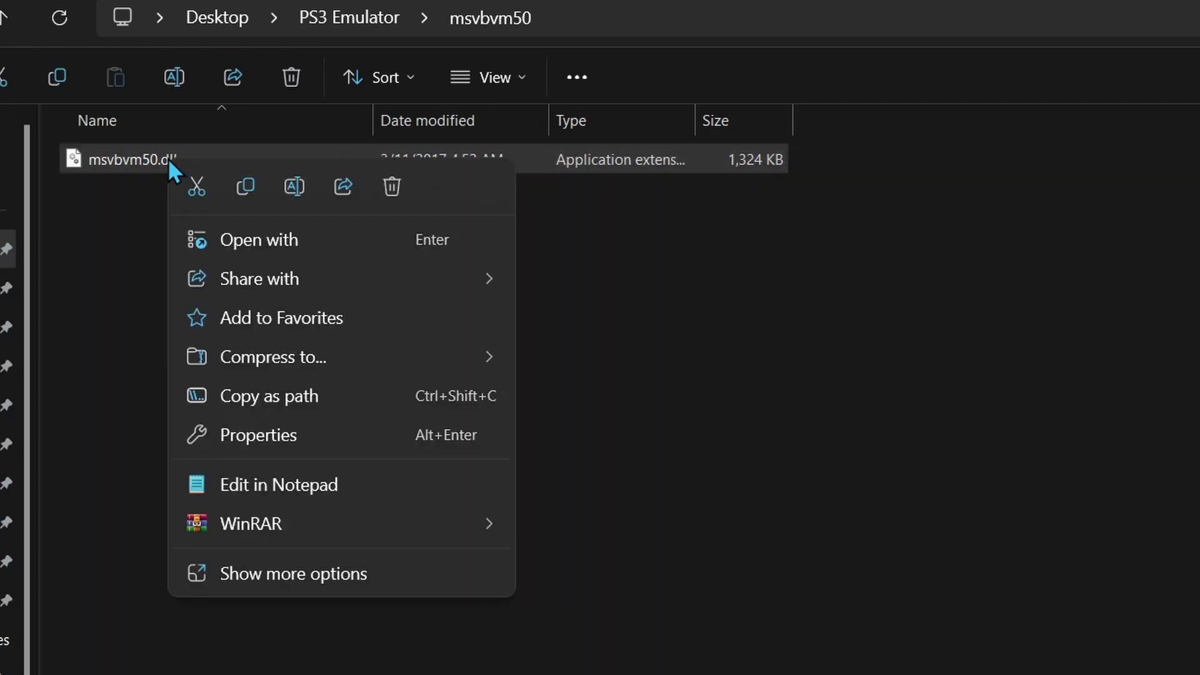
left_click(197, 187)
key("alt+Up")
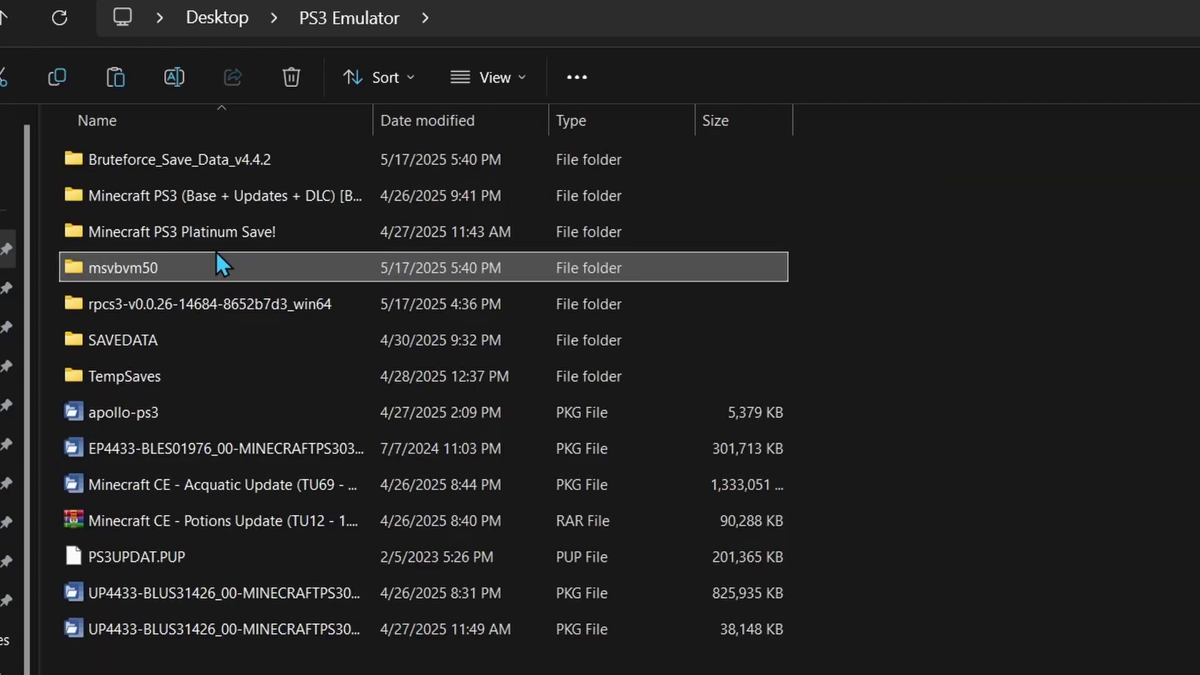
Step: Install Bruteforce Save Data from its v4.4.2 folder with default settings and launch it
left_click(223, 161)
double_click(223, 162)
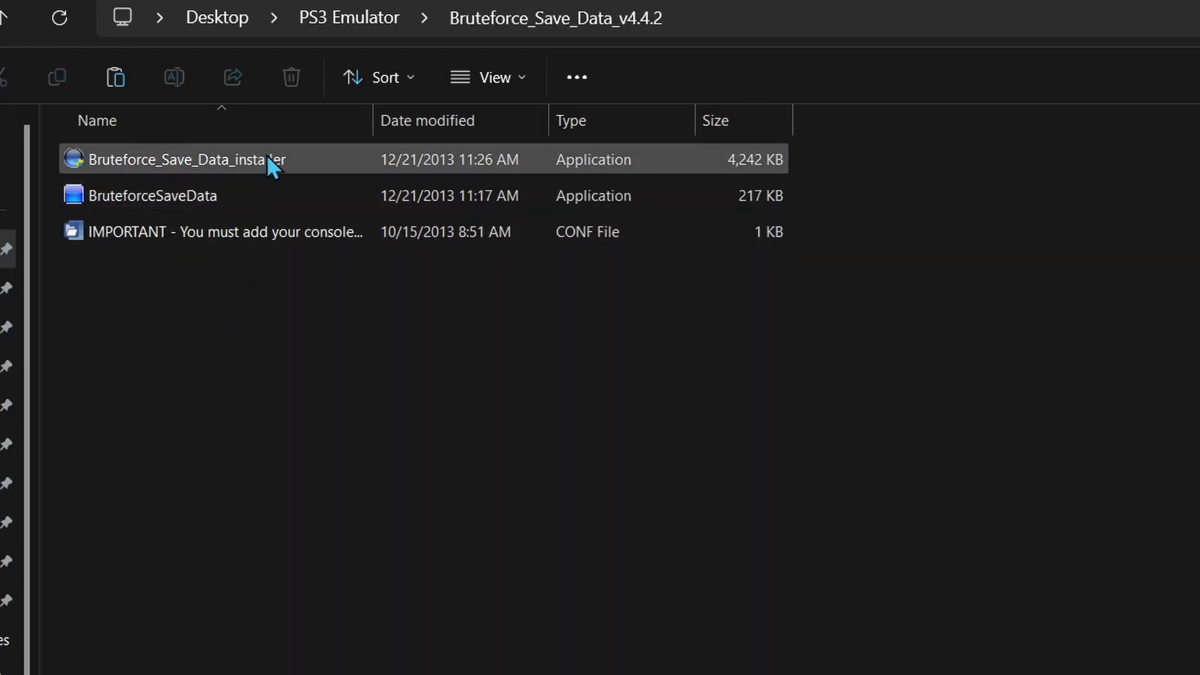
left_click(285, 159)
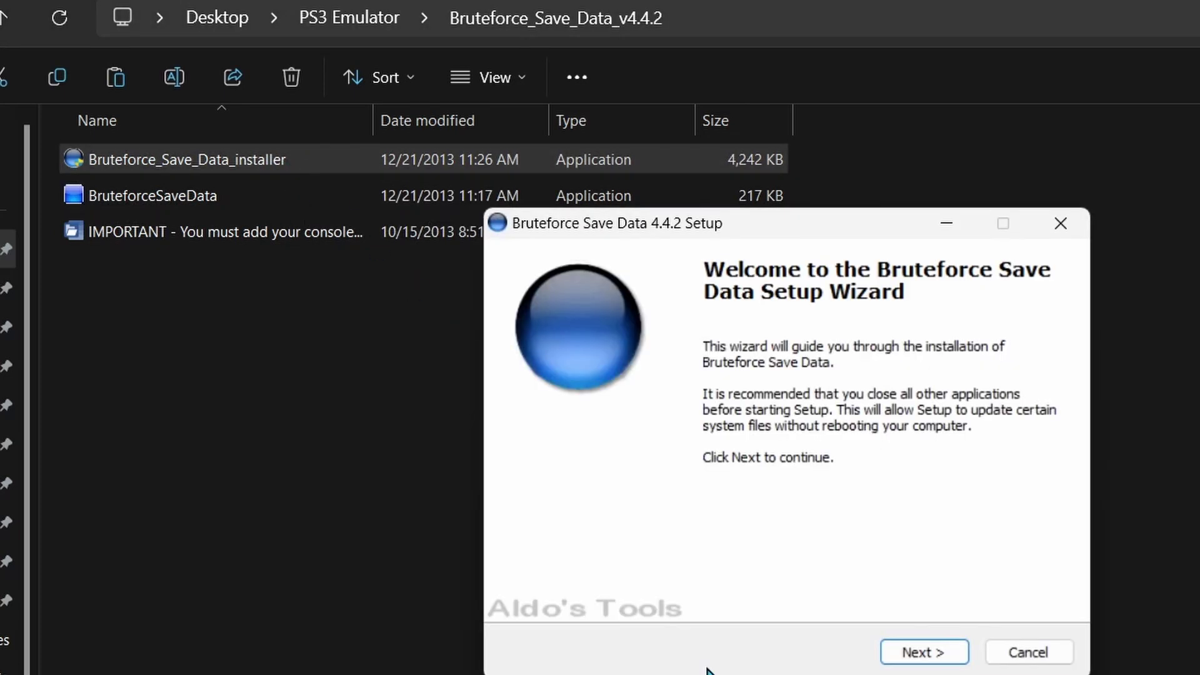
left_click(947, 653)
left_click(946, 653)
left_click(944, 654)
left_click(944, 653)
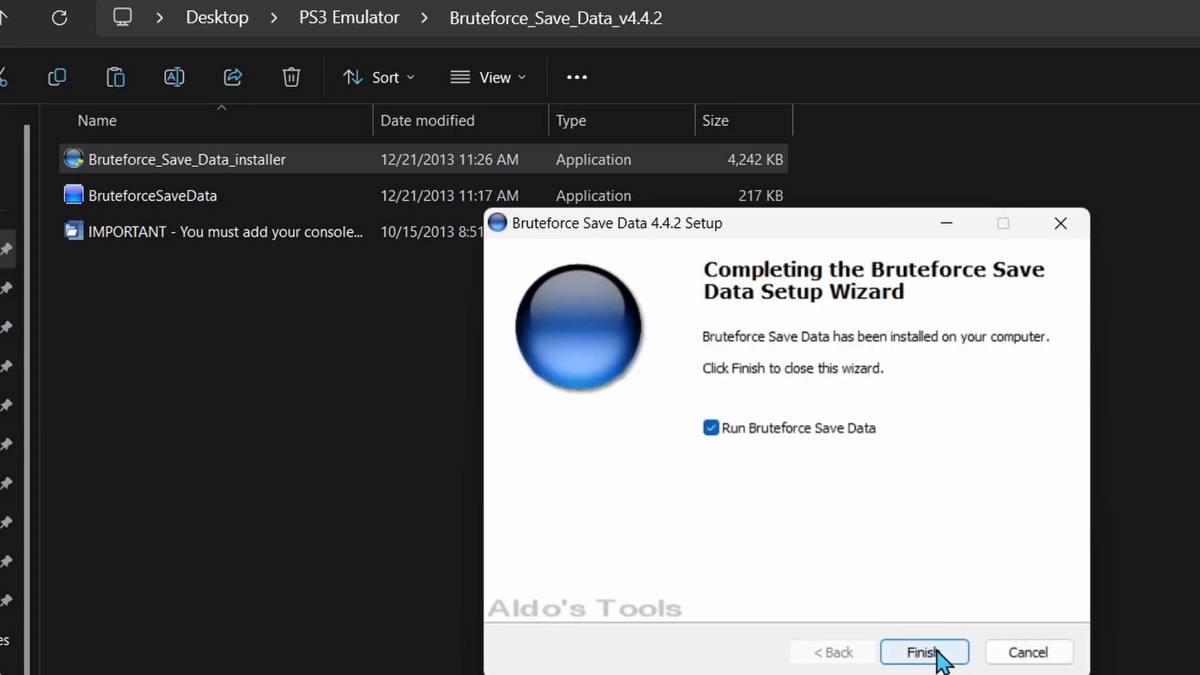
left_click(942, 655)
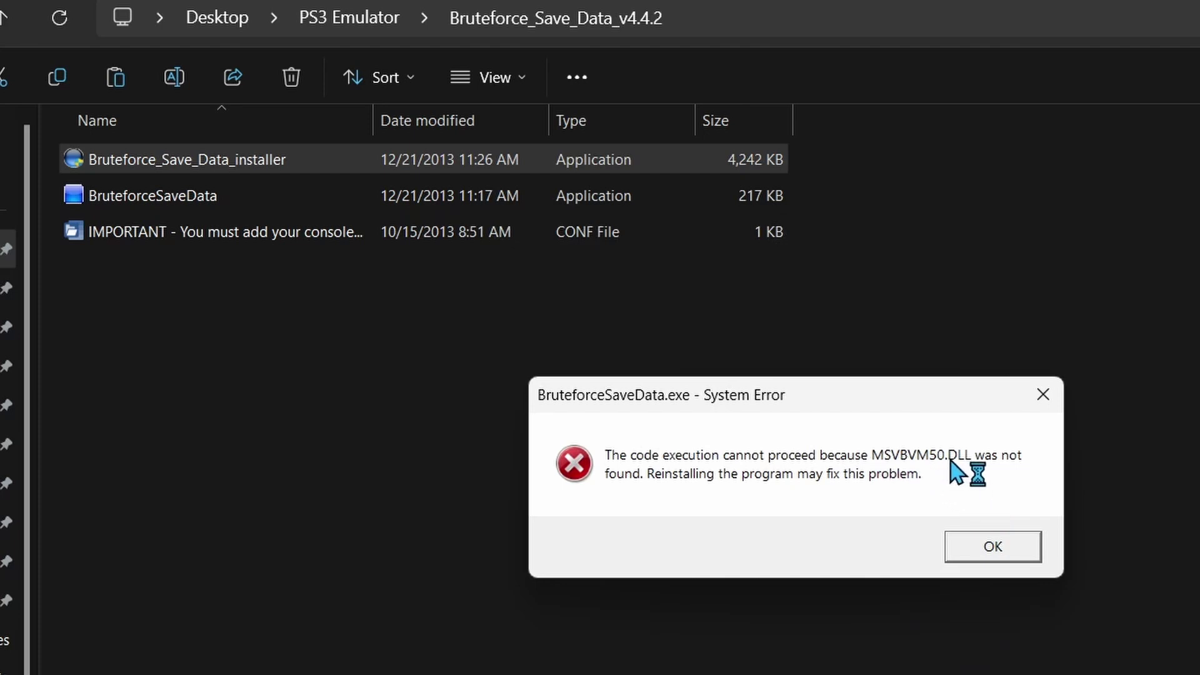
Step: Dismiss the DLL error and delete the Bruteforce_Save_Data_v4.4.2 folder
left_click(998, 549)
key("alt+Up")
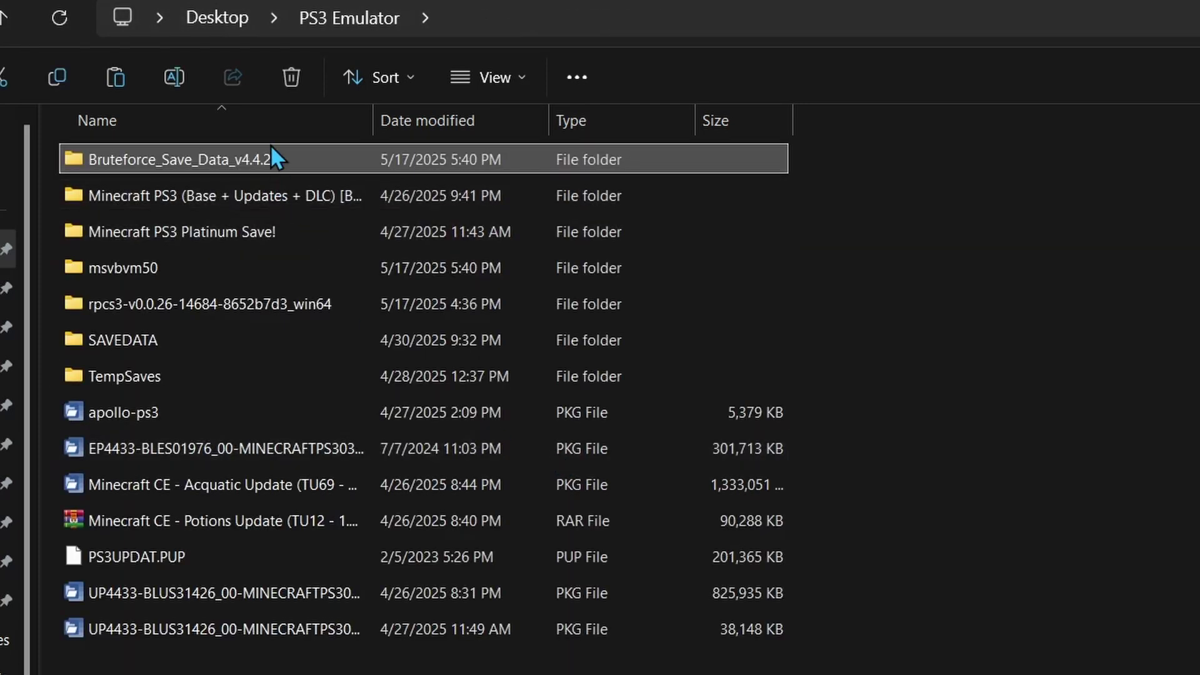
double_click(271, 145)
key("alt+Up")
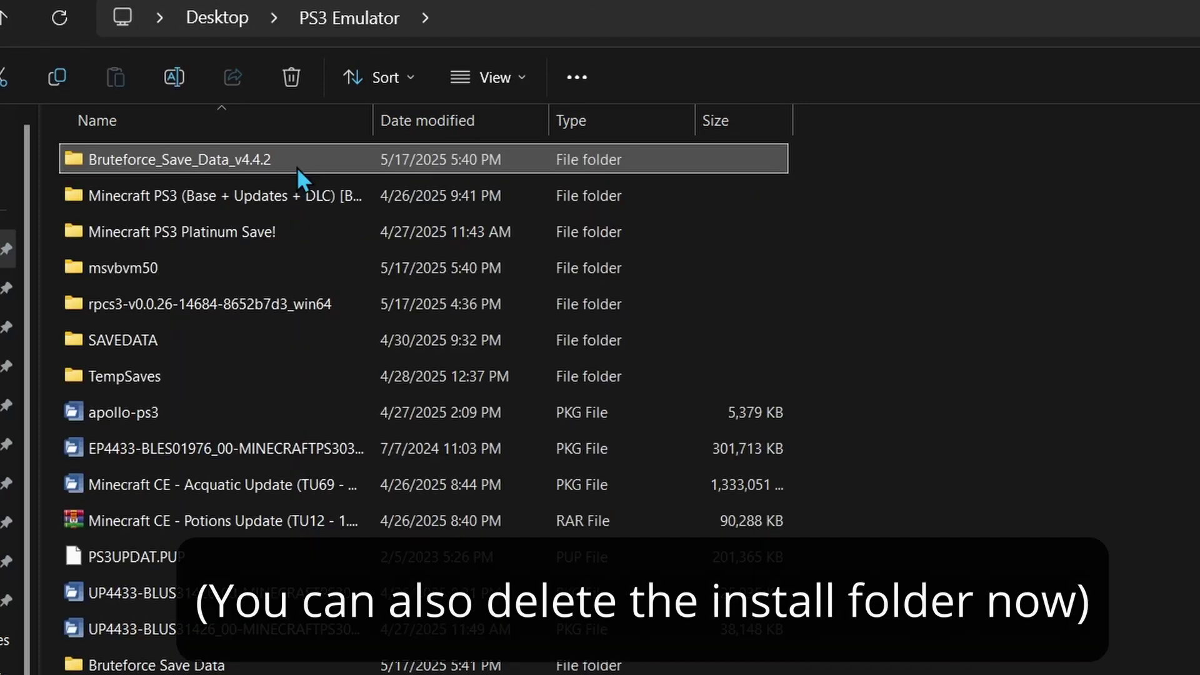
left_click(295, 166)
key("Escape")
key("Delete")
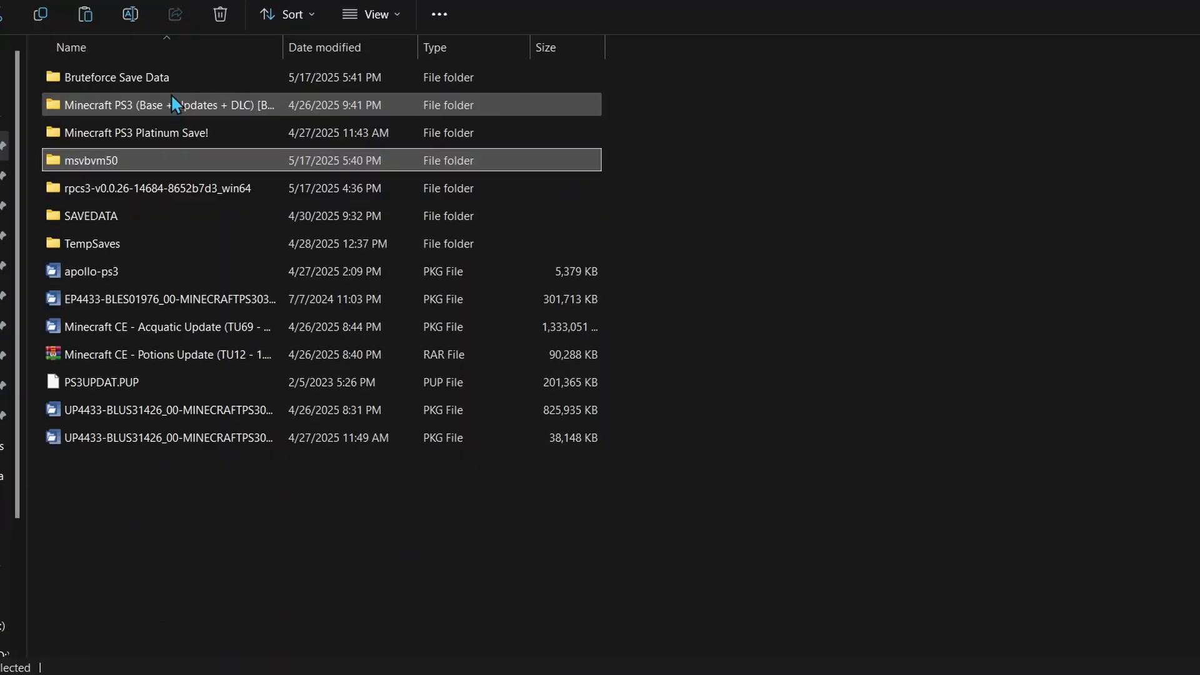
Step: Paste msvbvm50.dll into the Bruteforce Save Data folder, launch BruteforceSaveData.exe, and close the update window
key("ctrl+v")
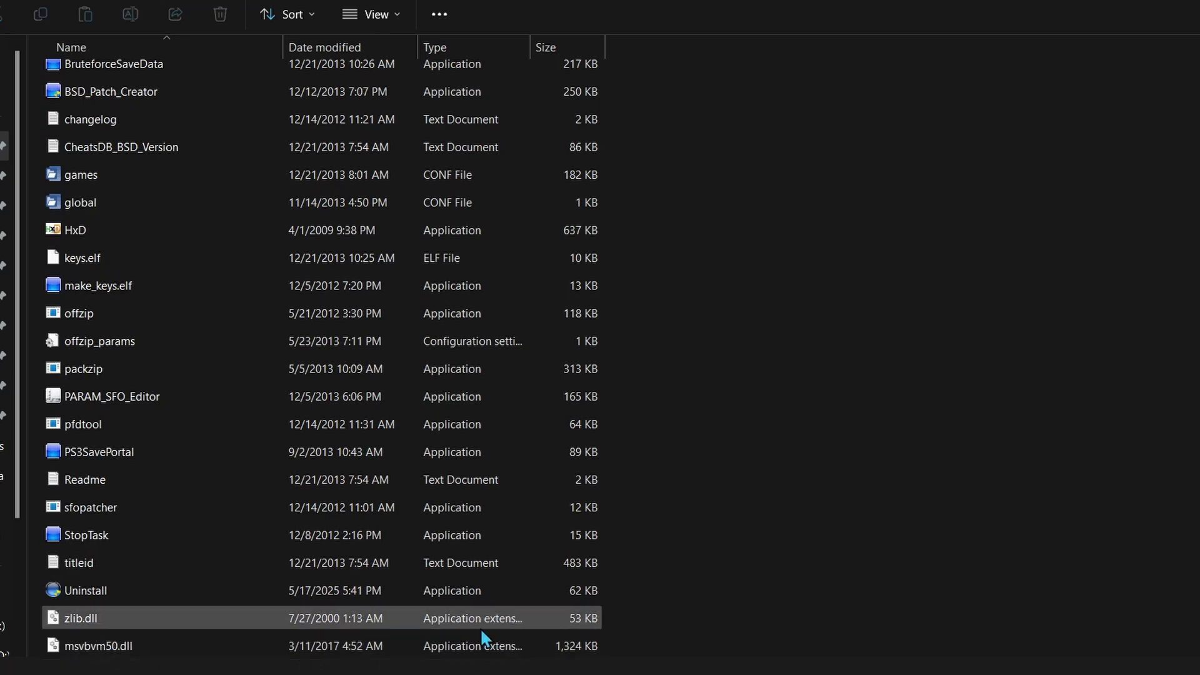
scroll(250, 375, "up", 3)
left_click(164, 249)
double_click(162, 248)
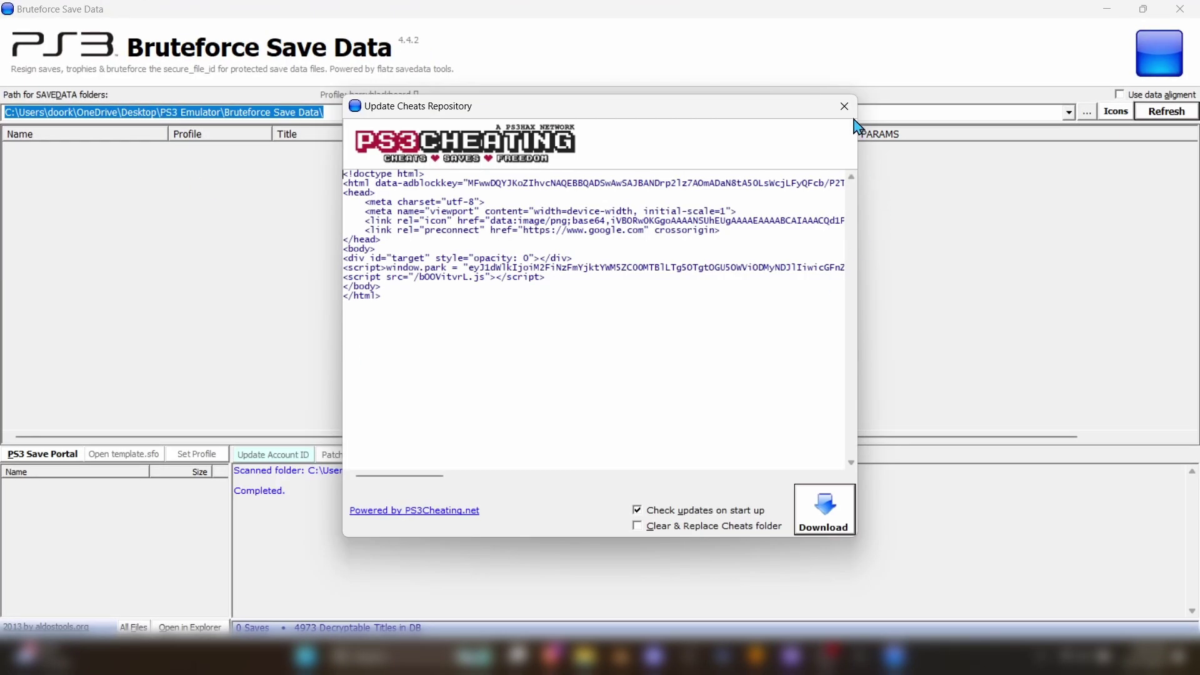
left_click(845, 106)
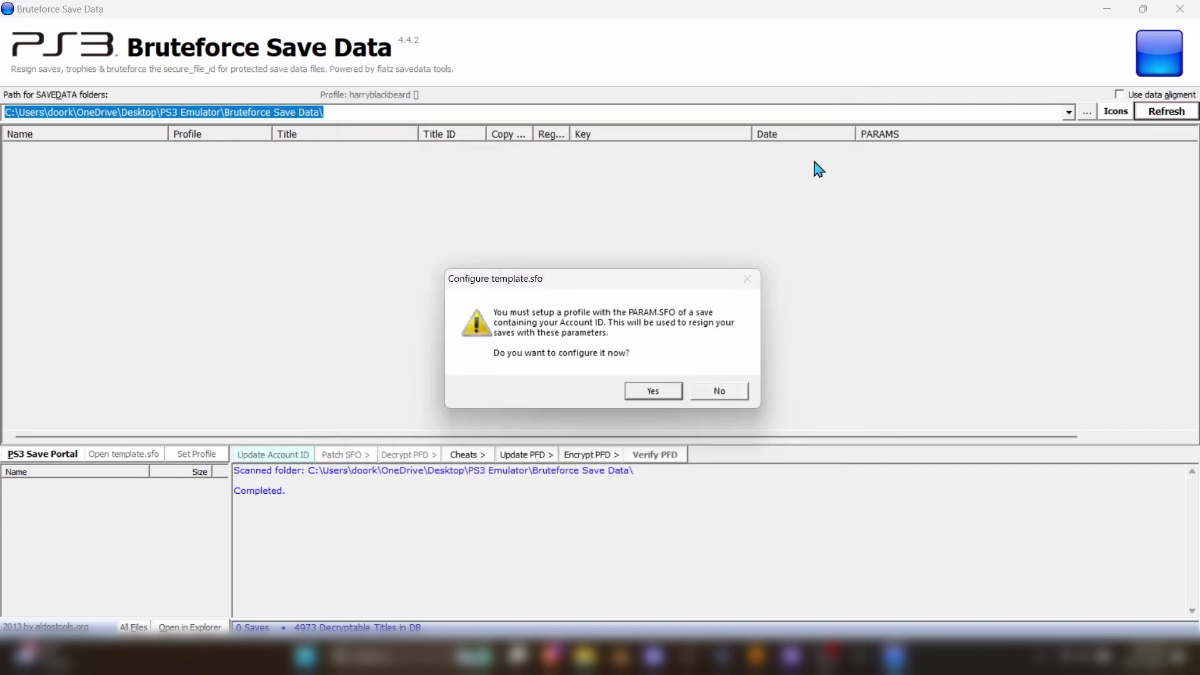
left_click(720, 394)
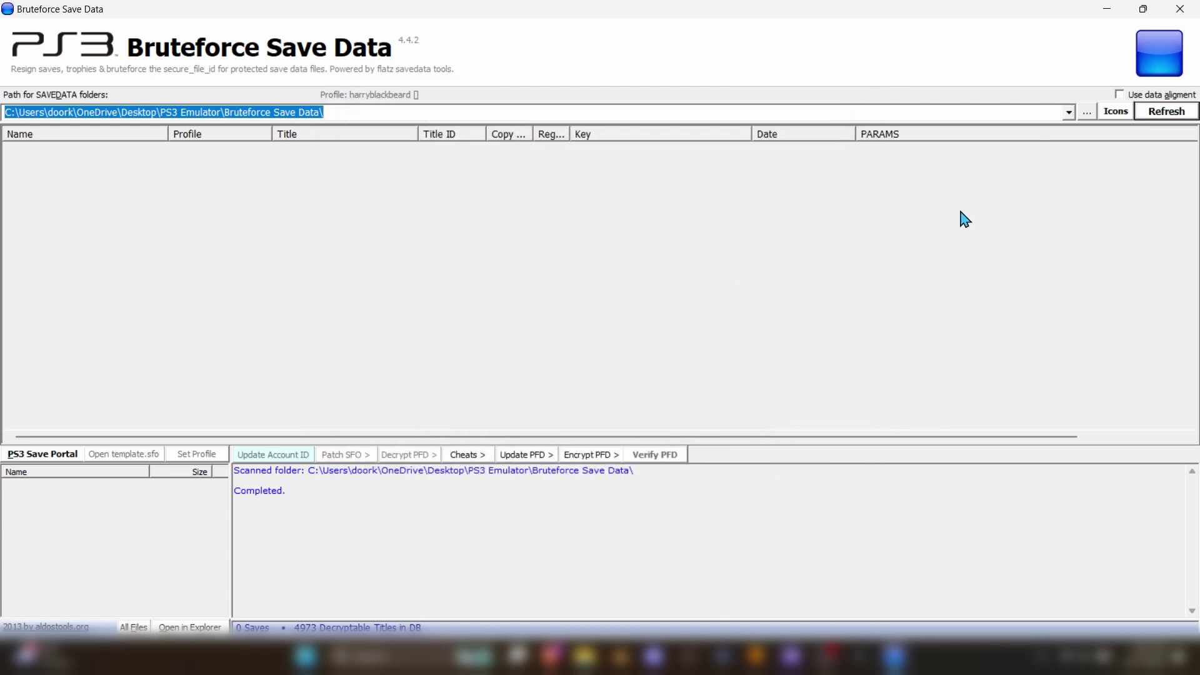
left_click(1088, 120)
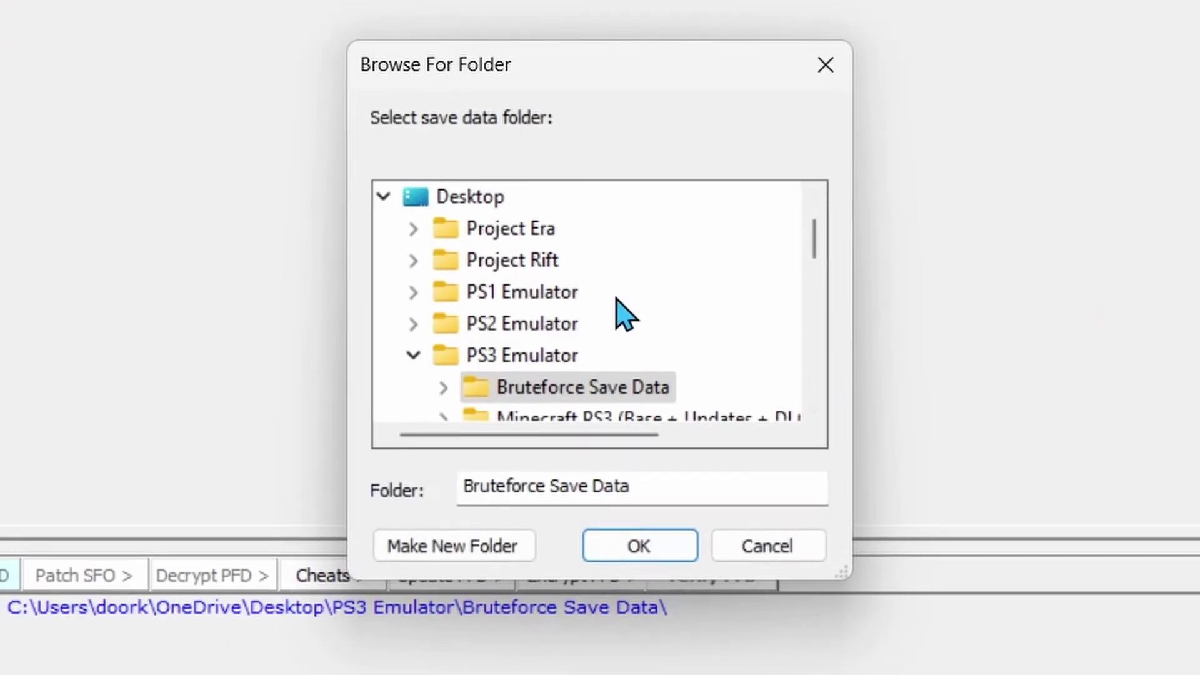
scroll(615, 298, "down", 2)
left_click(444, 325)
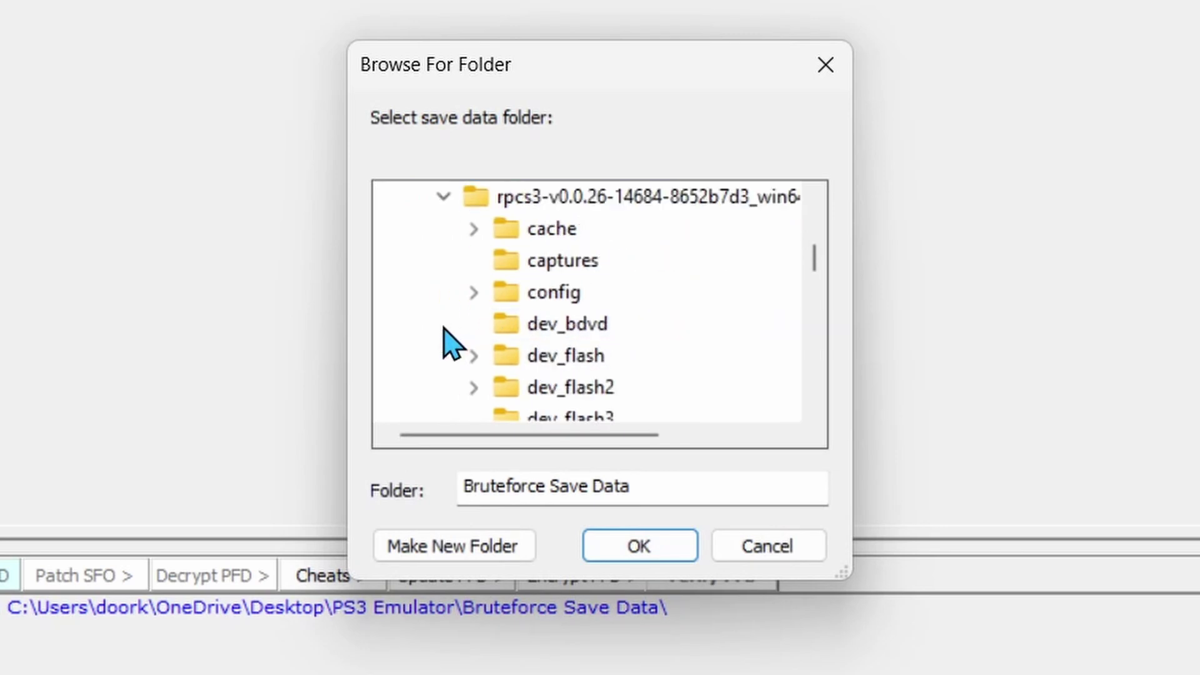
scroll(532, 334, "down", 1)
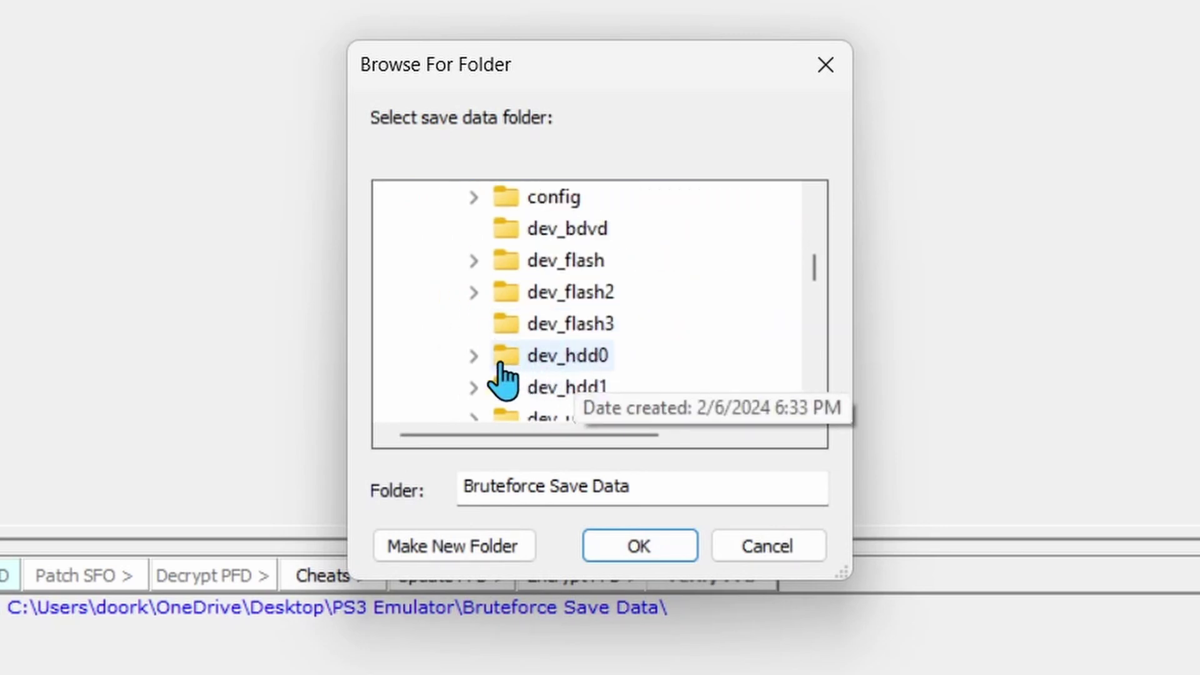
left_click(473, 355)
scroll(514, 263, "down", 1)
left_click(506, 263)
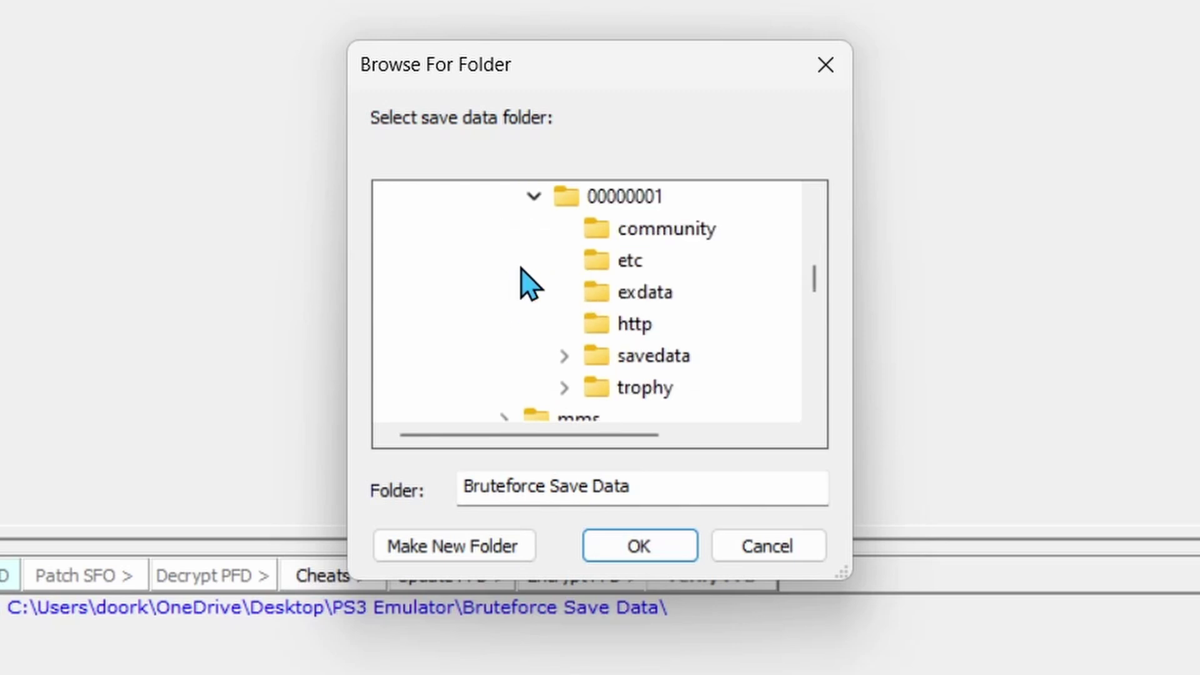
left_click(564, 357)
scroll(571, 343, "down", 1)
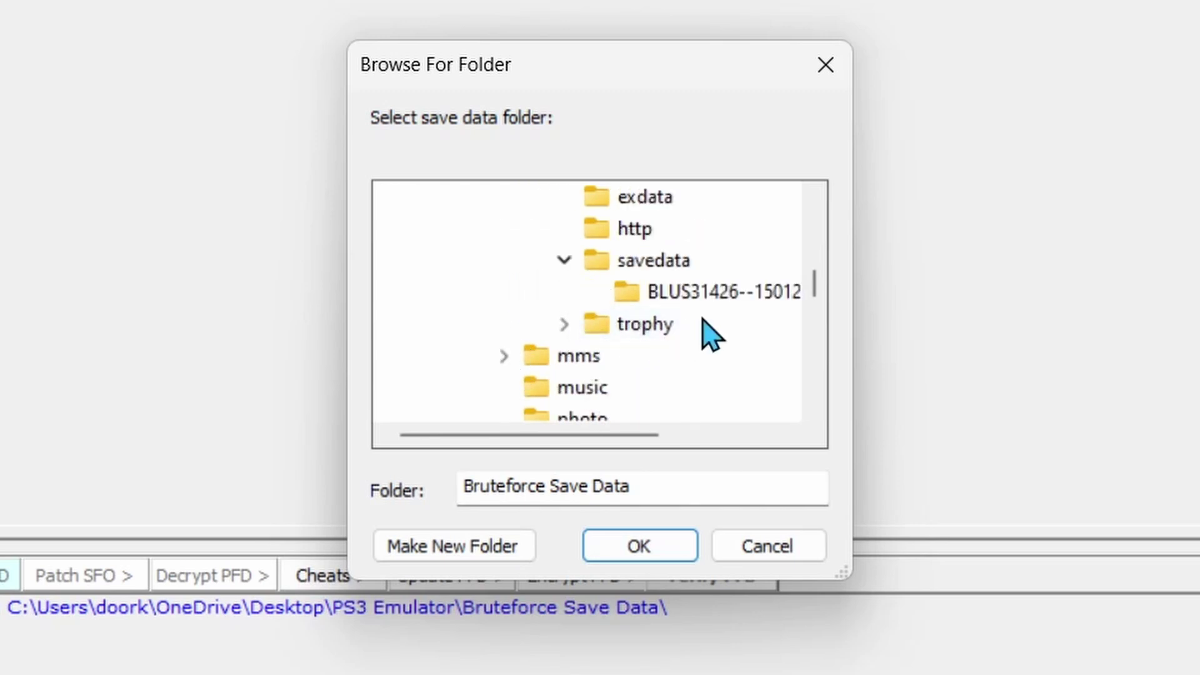
left_click(710, 294)
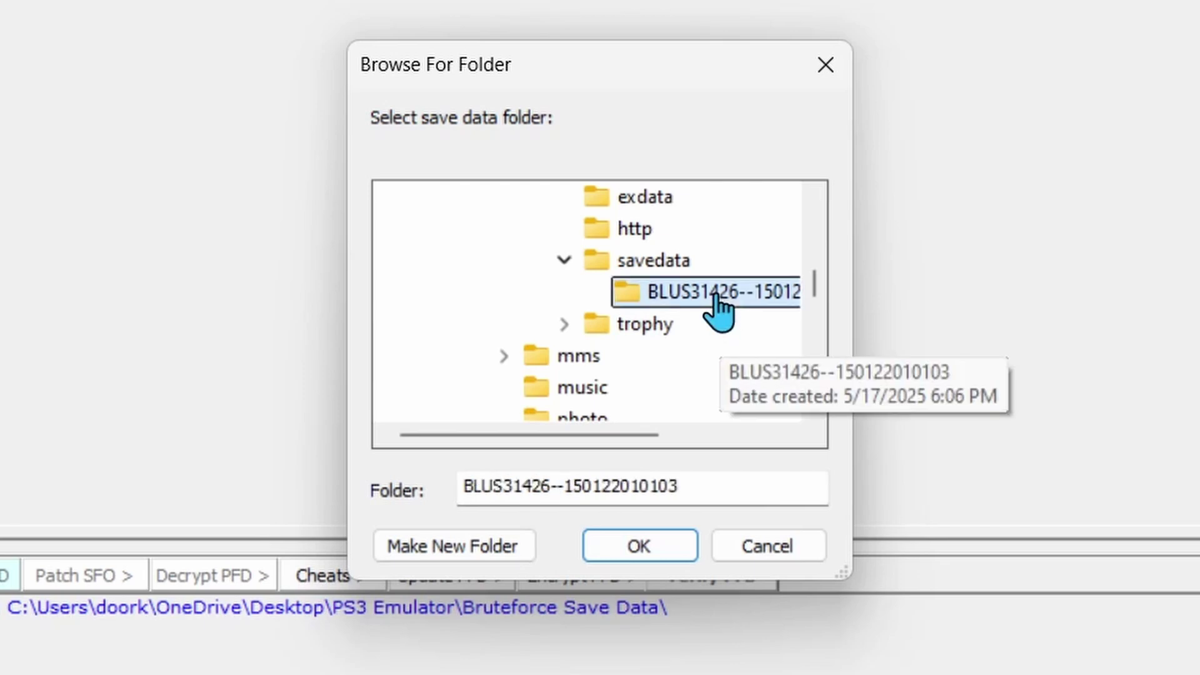
left_click(643, 547)
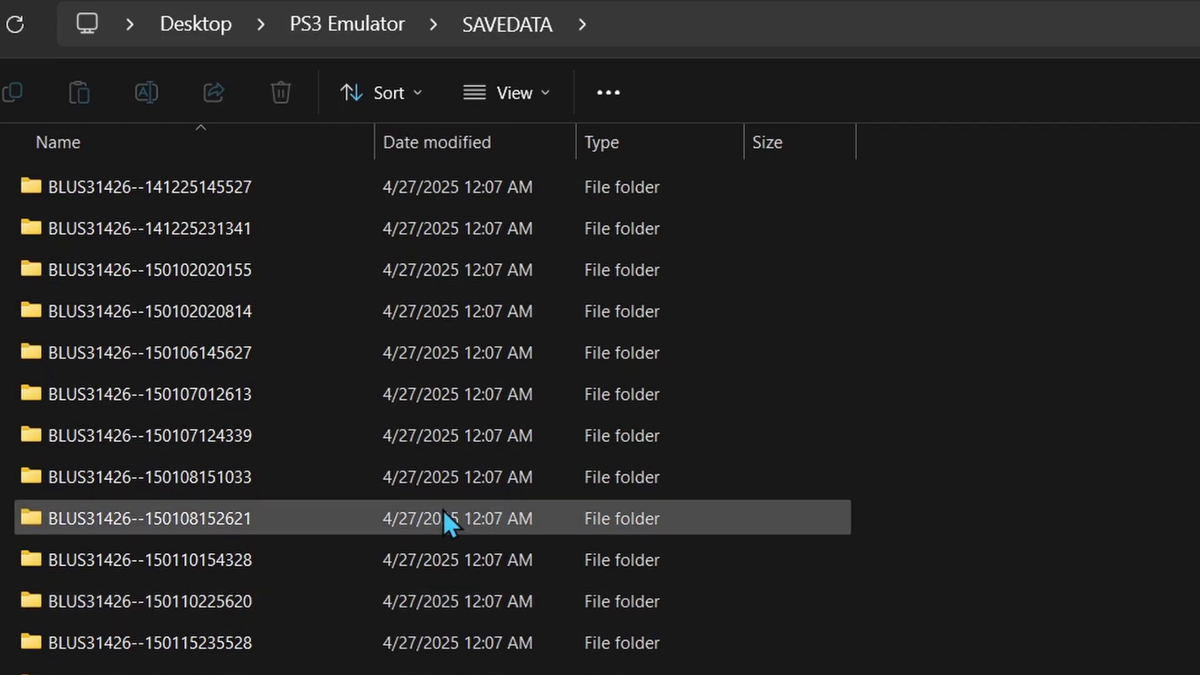
scroll(810, 406, "down", 5)
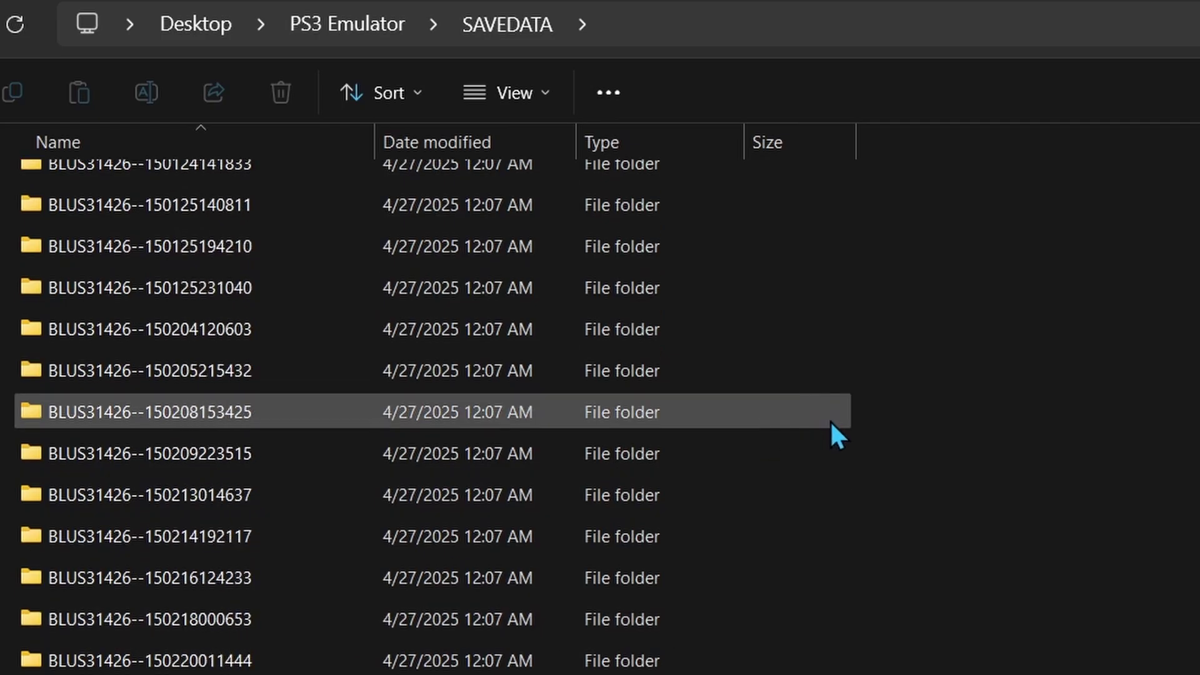
scroll(831, 421, "down", 11)
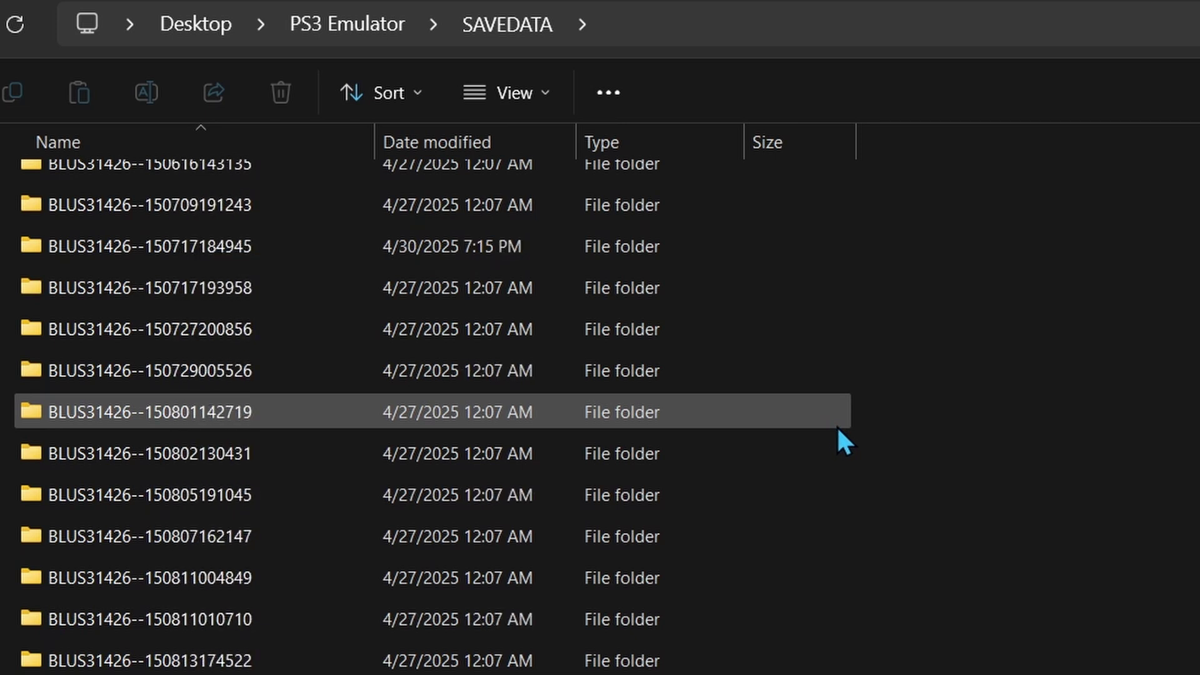
scroll(836, 425, "down", 13)
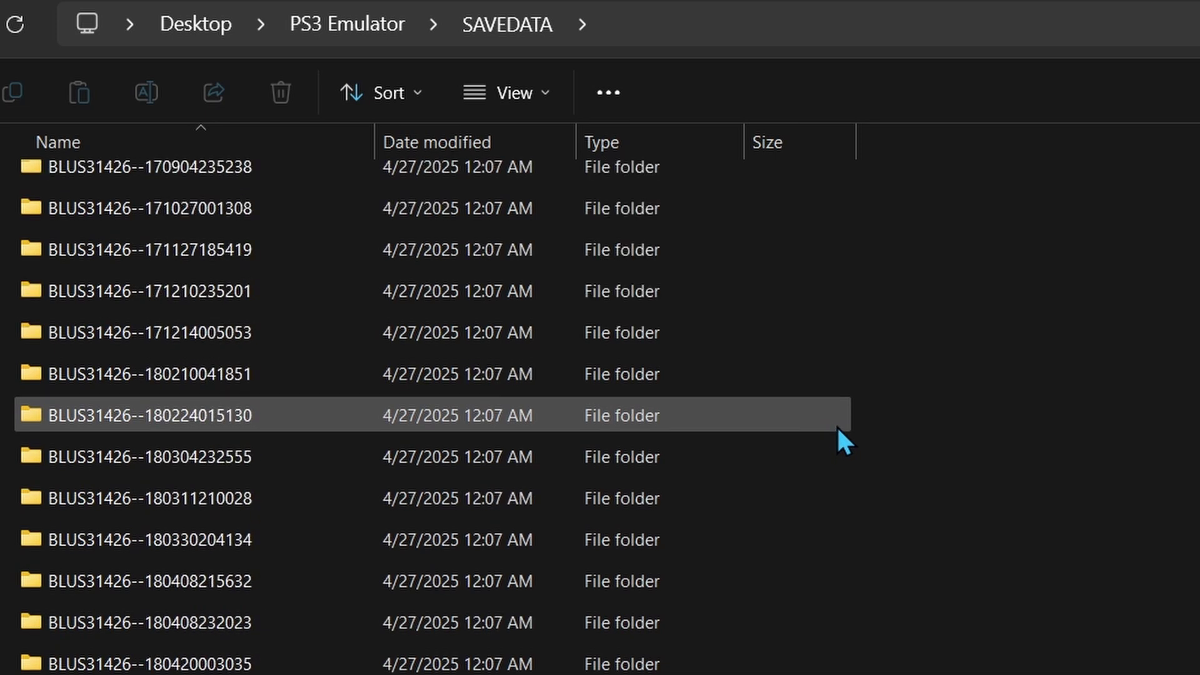
scroll(838, 428, "up", 8)
scroll(955, 548, "up", 5)
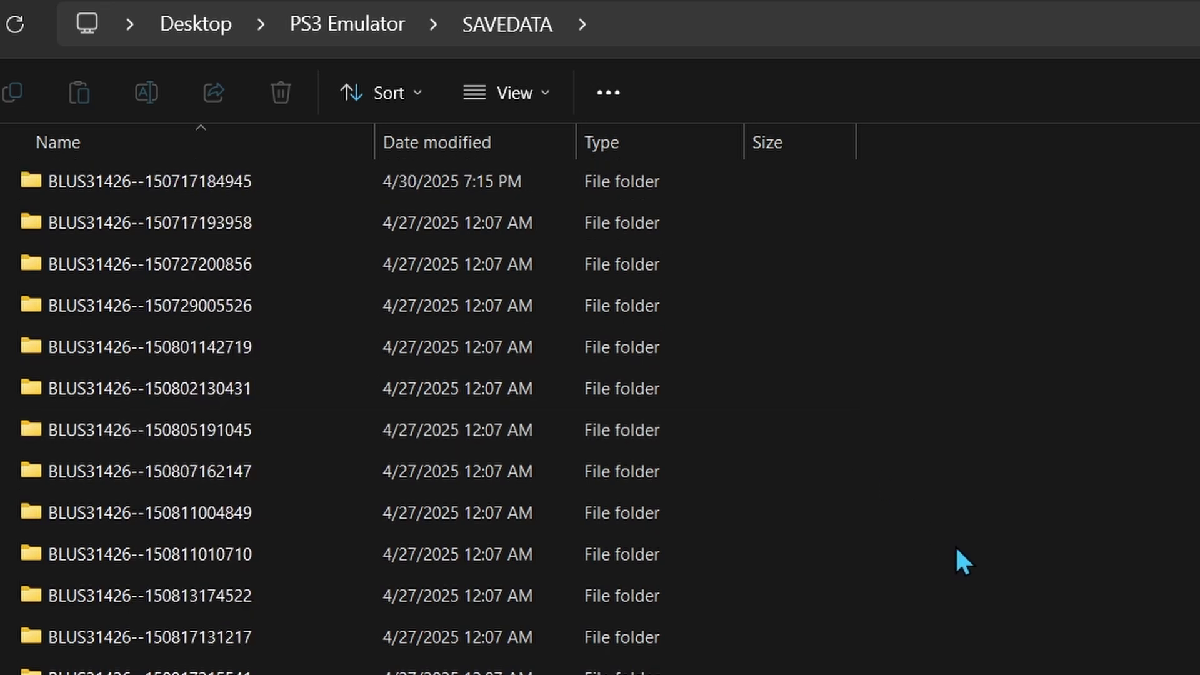
scroll(956, 549, "up", 12)
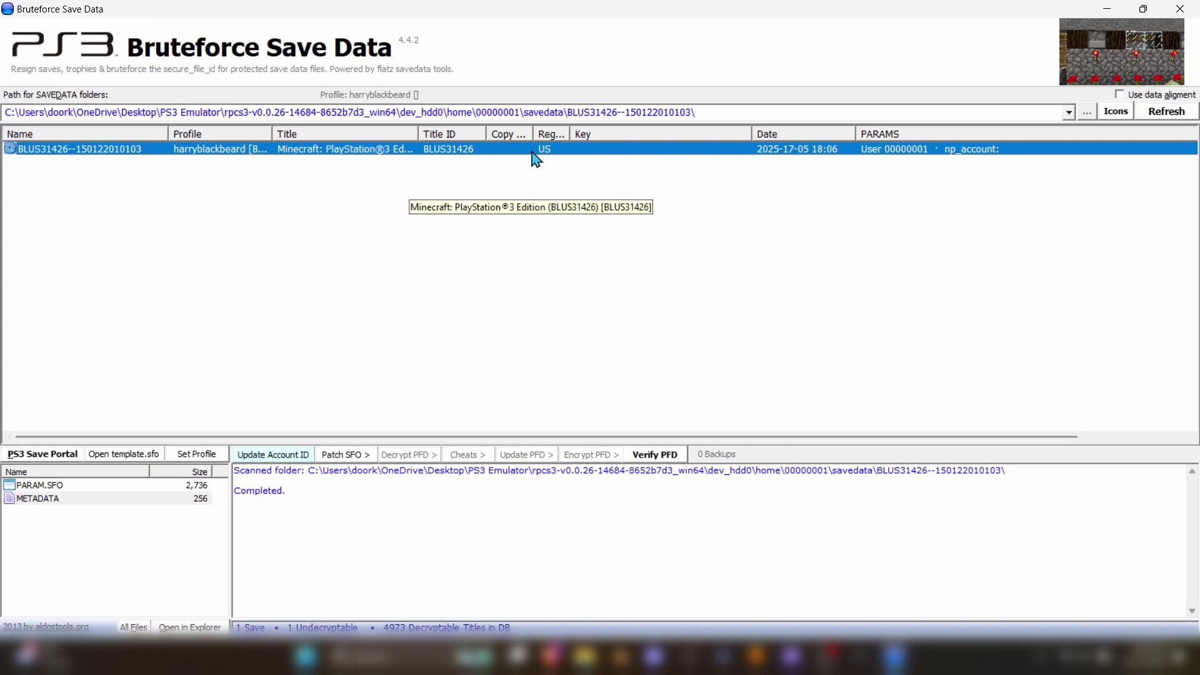
Step: Run Decrypt PFD on the Minecraft save and confirm decrypting METADATA
left_click(537, 156)
right_click(605, 153)
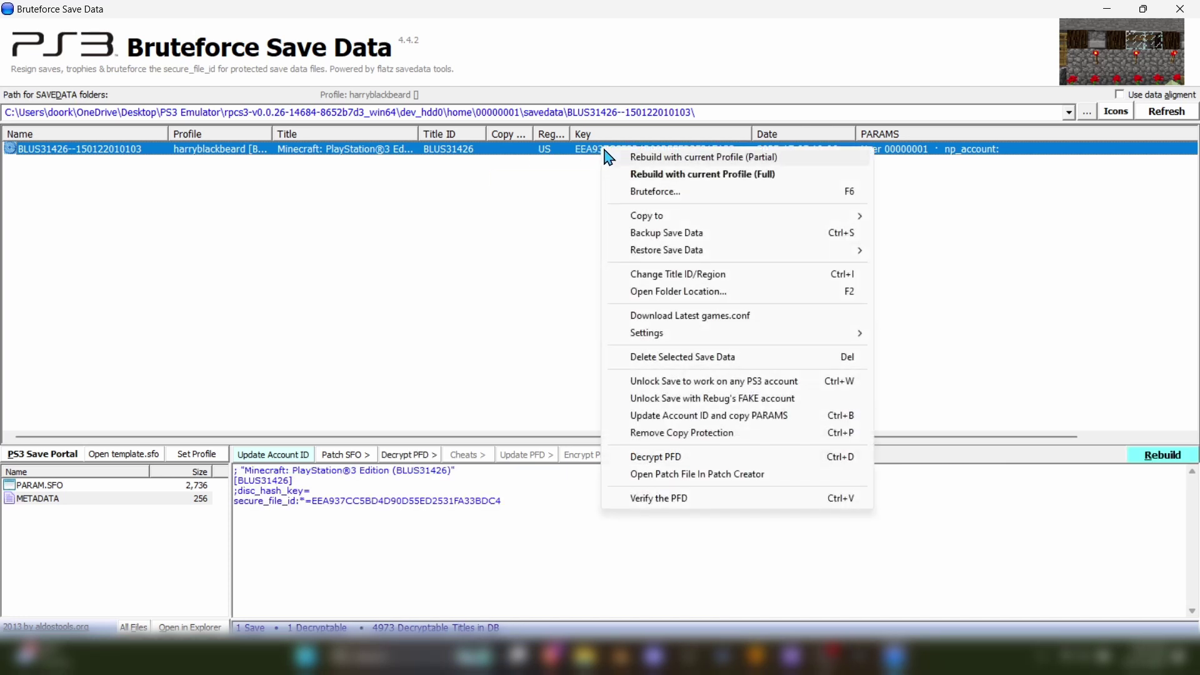
left_click(688, 463)
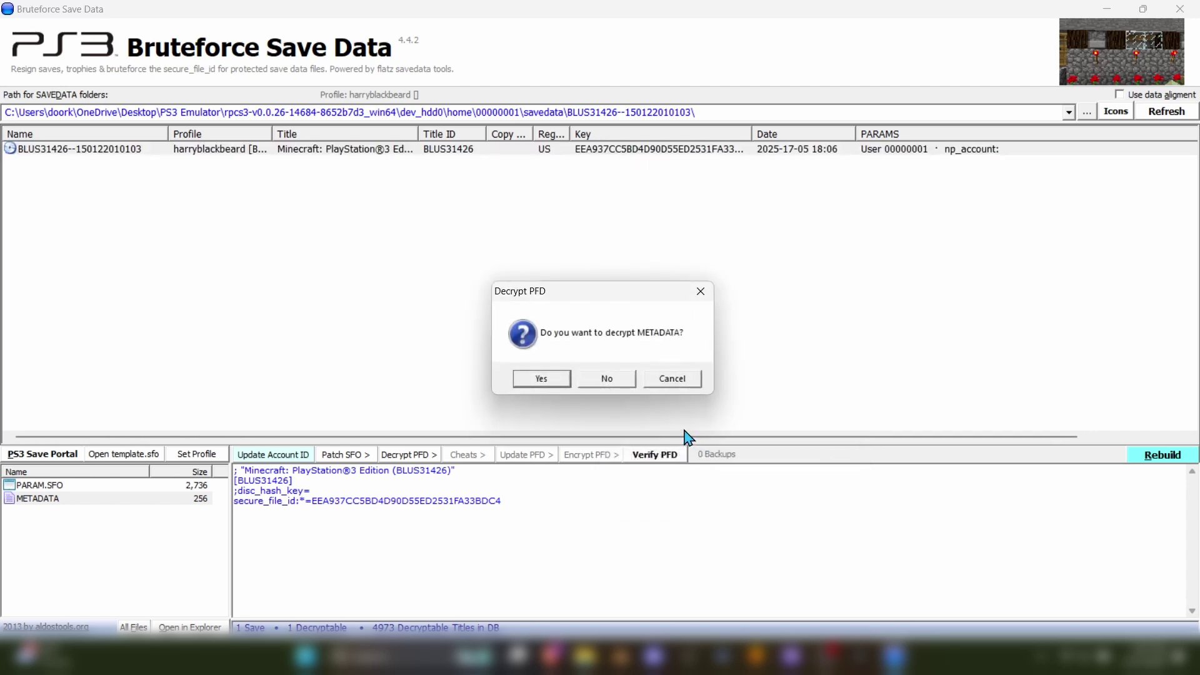
left_click(548, 379)
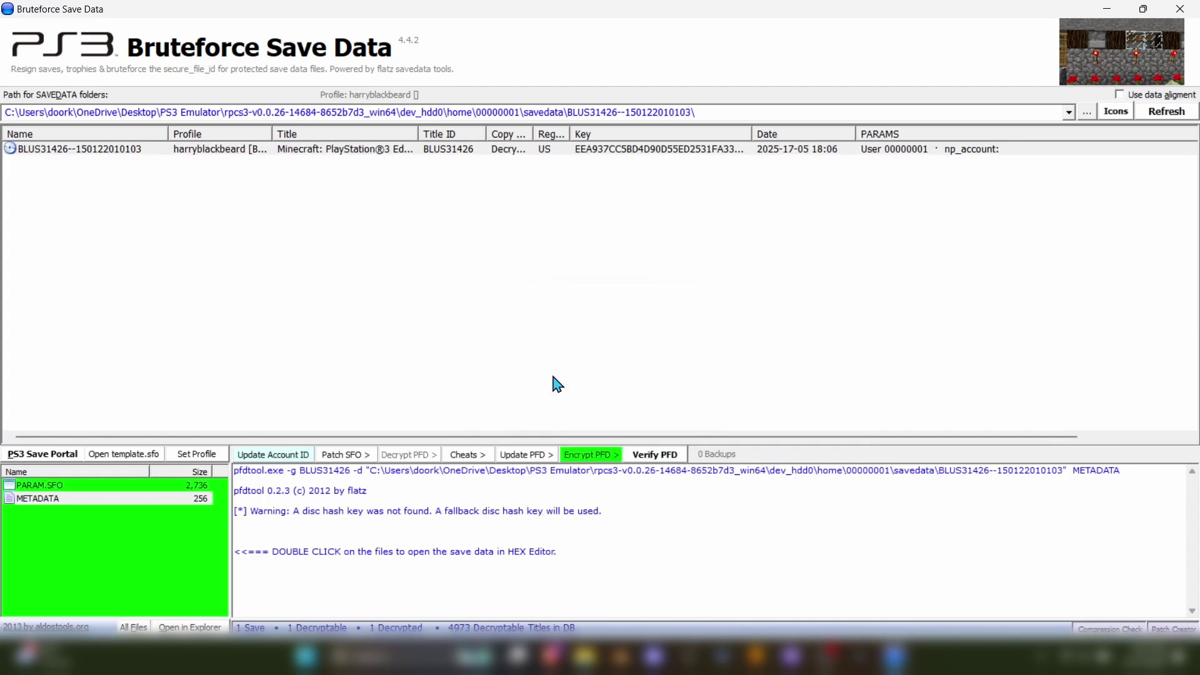
Step: Copy the 00000001 user folder name from RPCS3's home folder in File Explorer
key("alt+Tab")
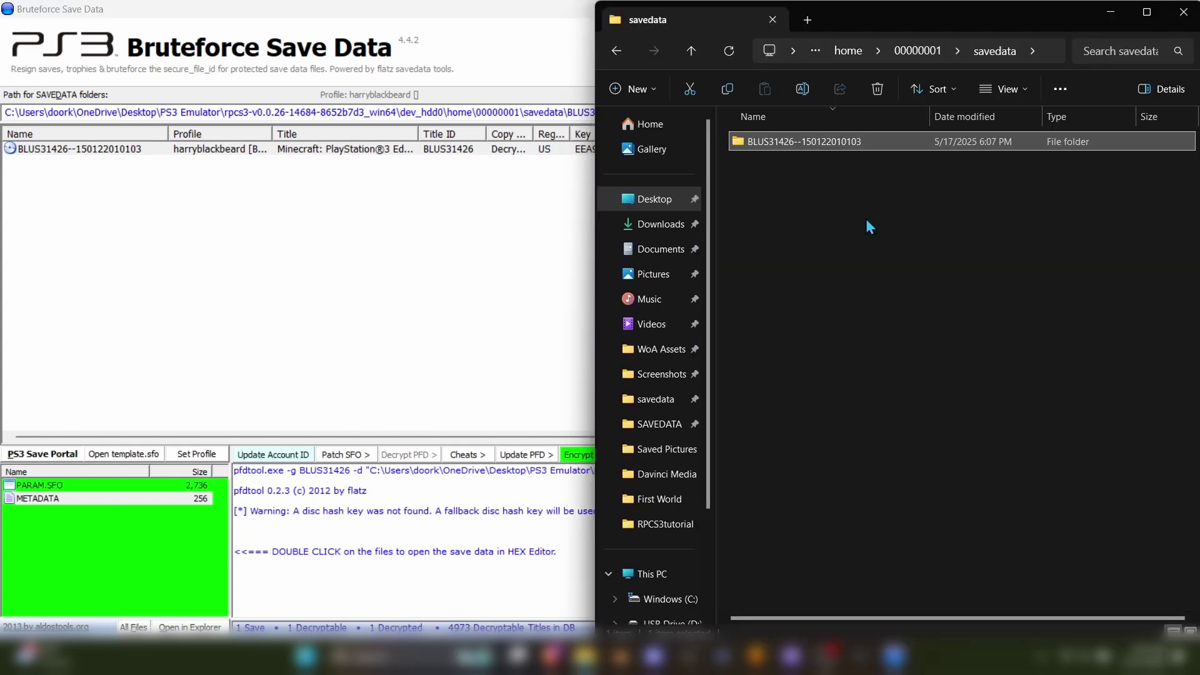
left_click(692, 50)
left_click(692, 50)
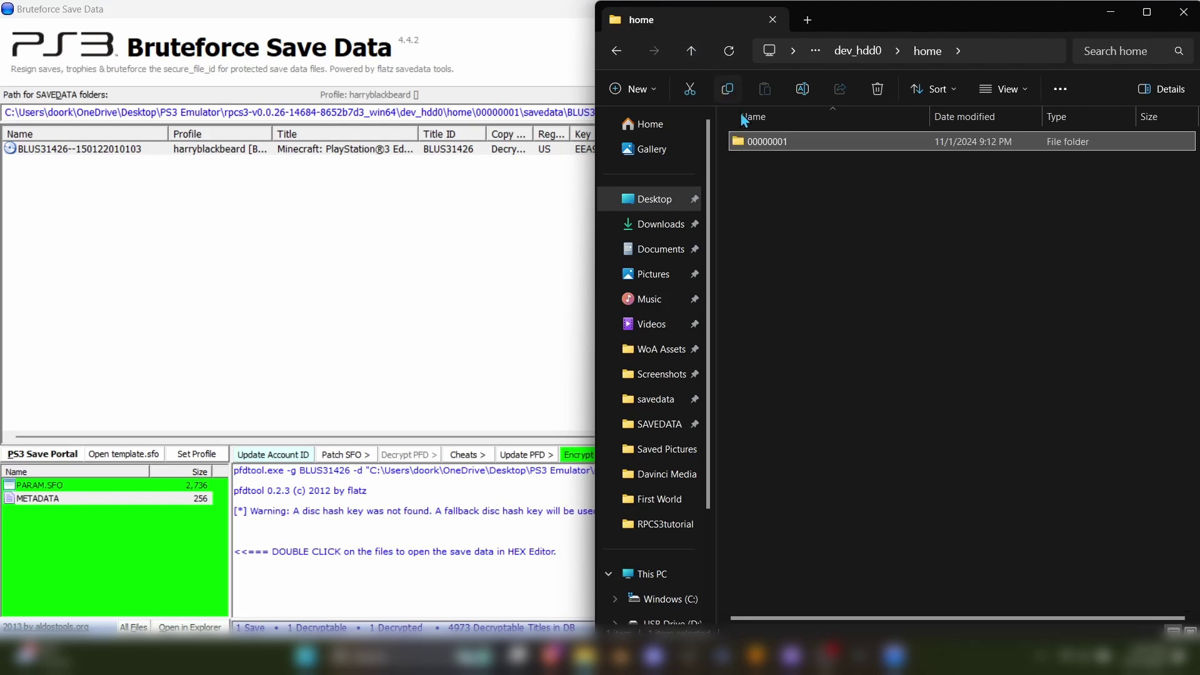
left_click(778, 143)
key("ctrl+c")
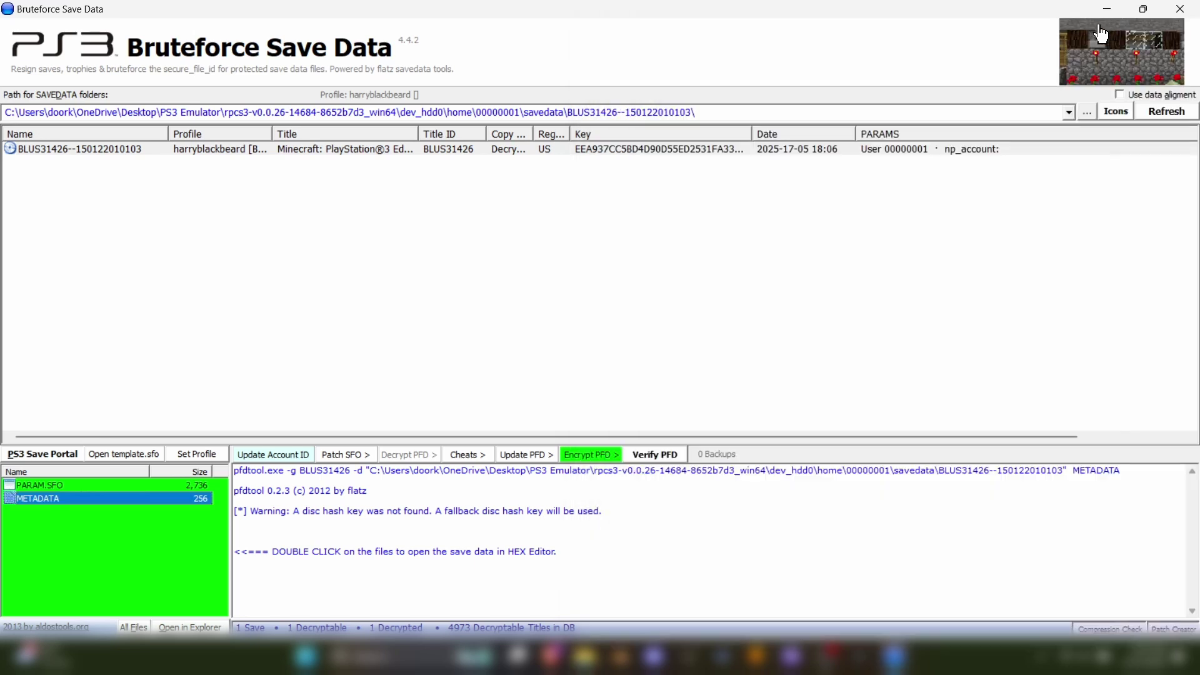
Step: Paste account ID 00000001 into the Account ID field of the PARAM.SFO editor
key("alt+Tab")
left_click(351, 461)
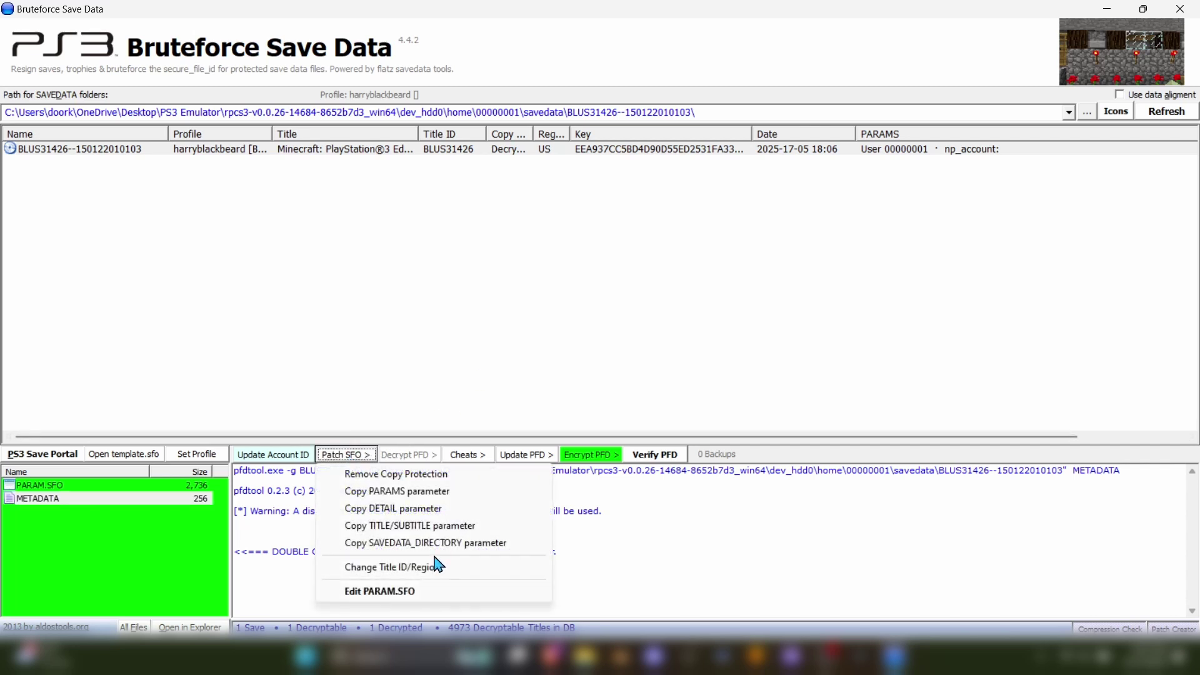
left_click(439, 595)
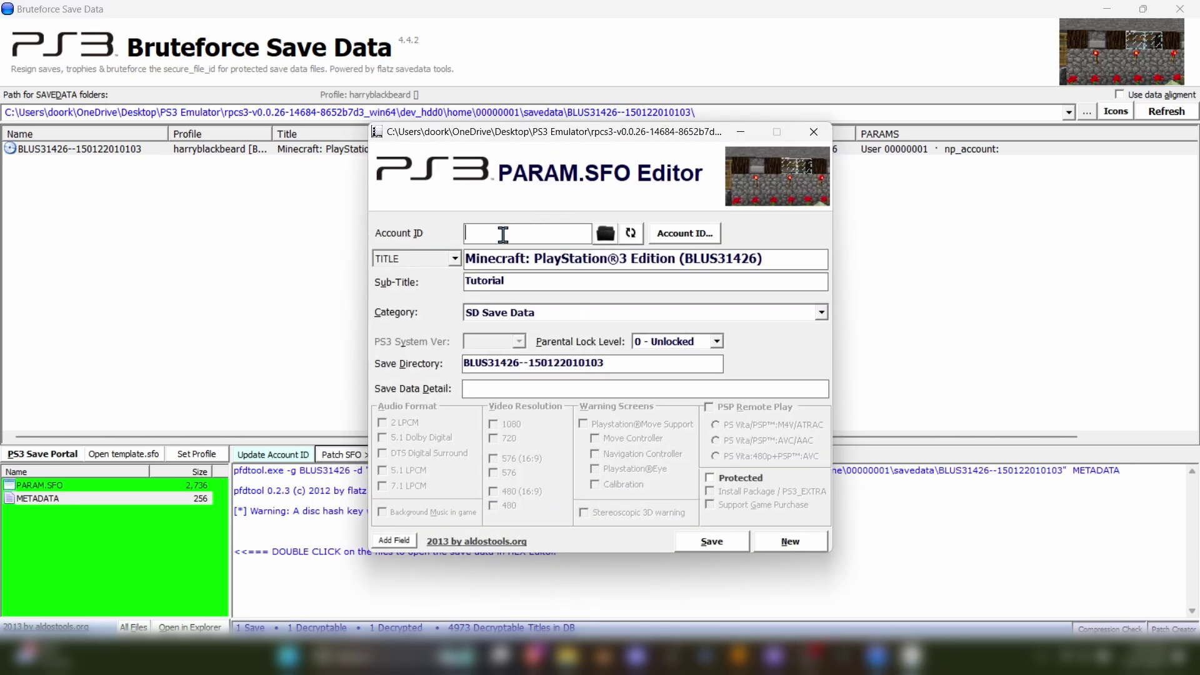
key("ctrl+v")
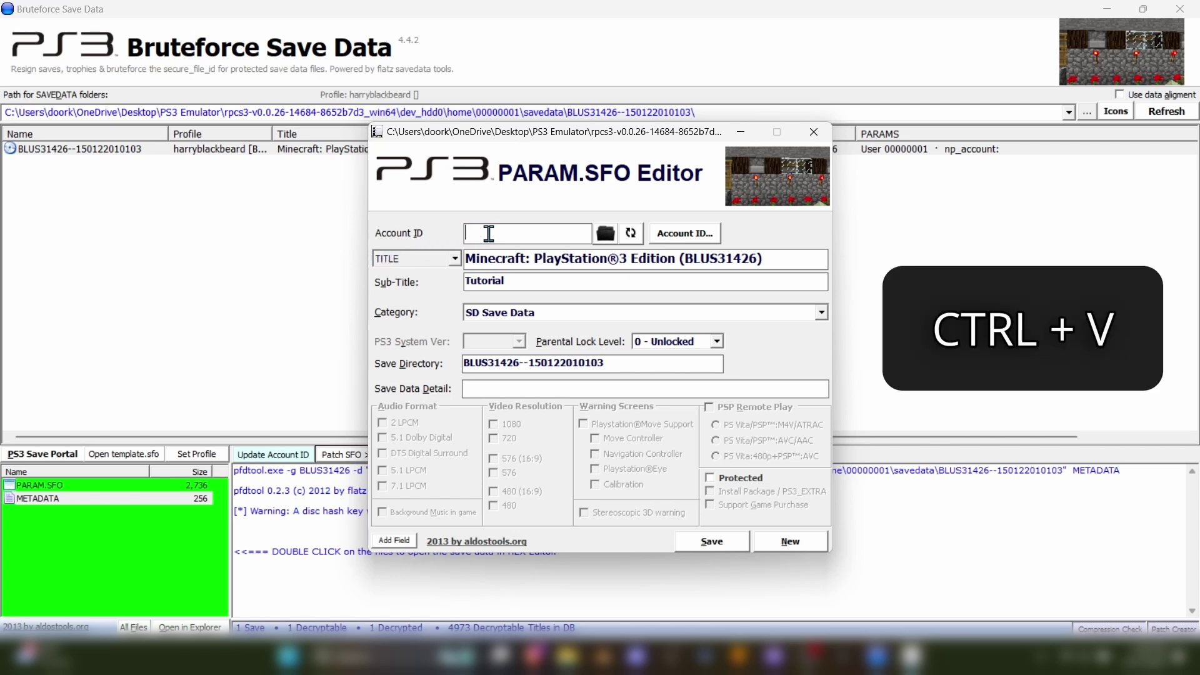
key("ctrl+v")
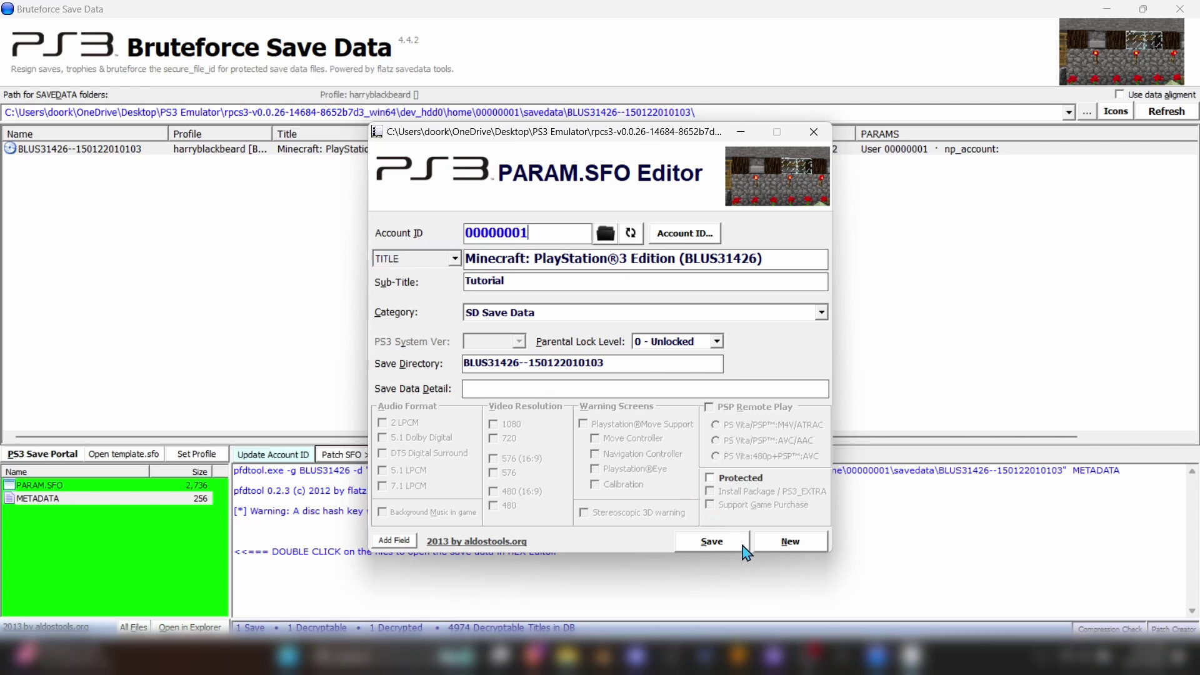
Step: Save the parameters over the existing PARAM.SFO and close the editor
left_click(743, 544)
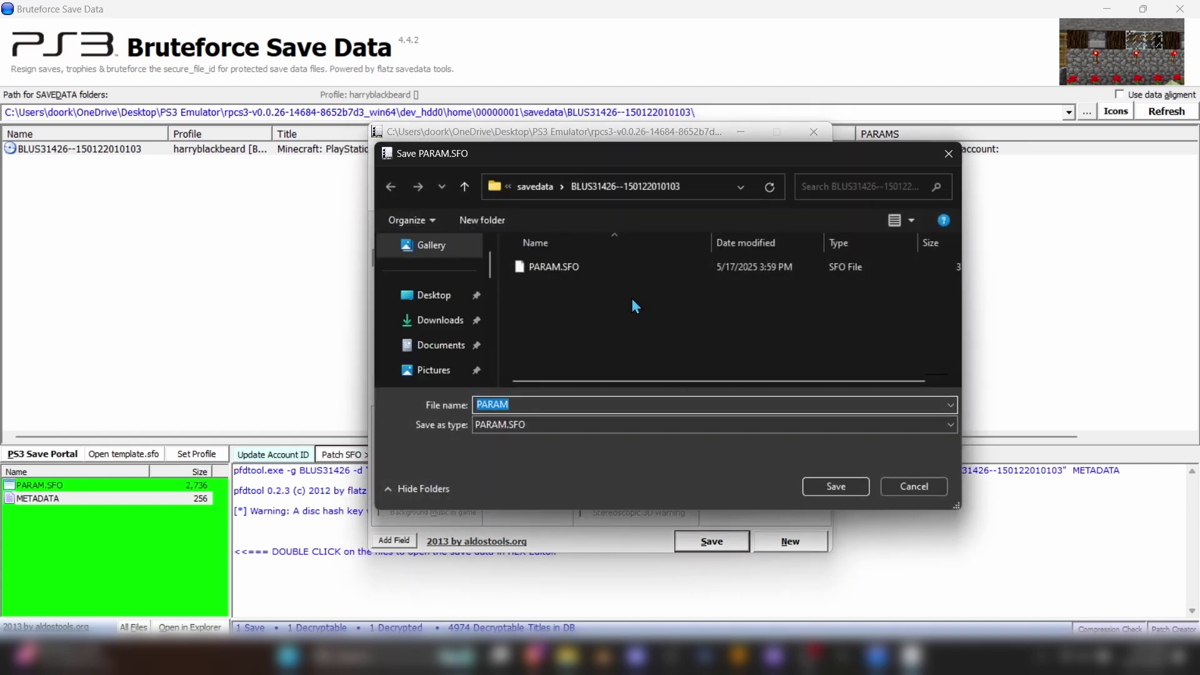
left_click(585, 265)
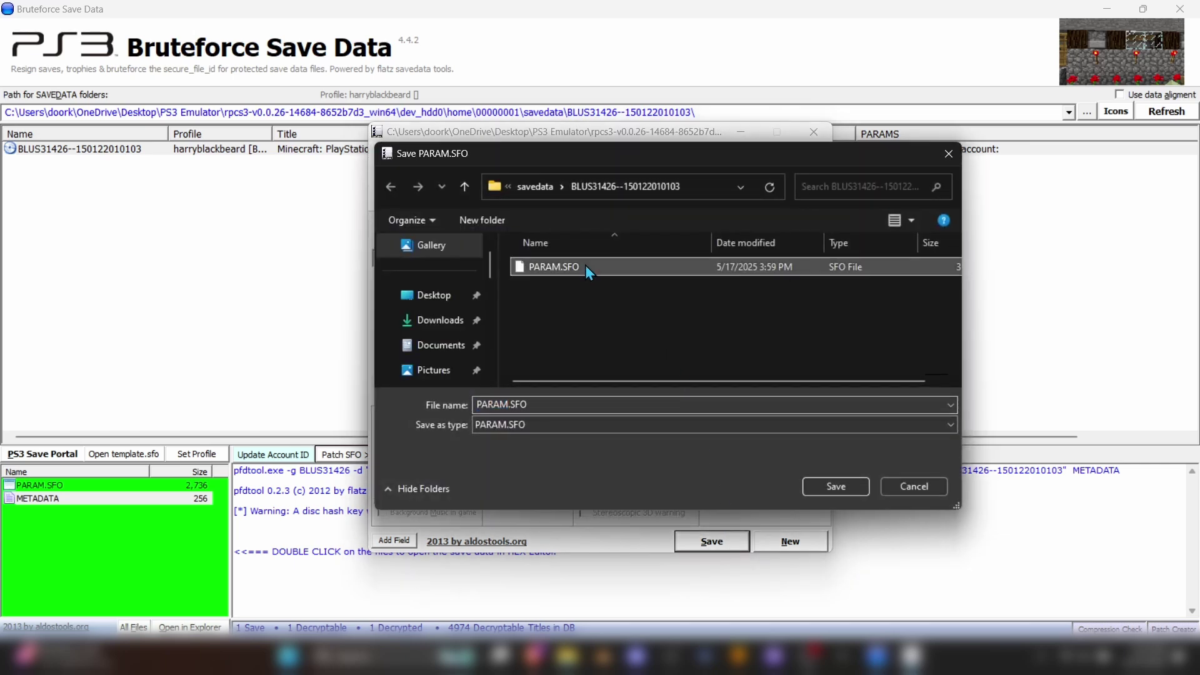
left_click(835, 487)
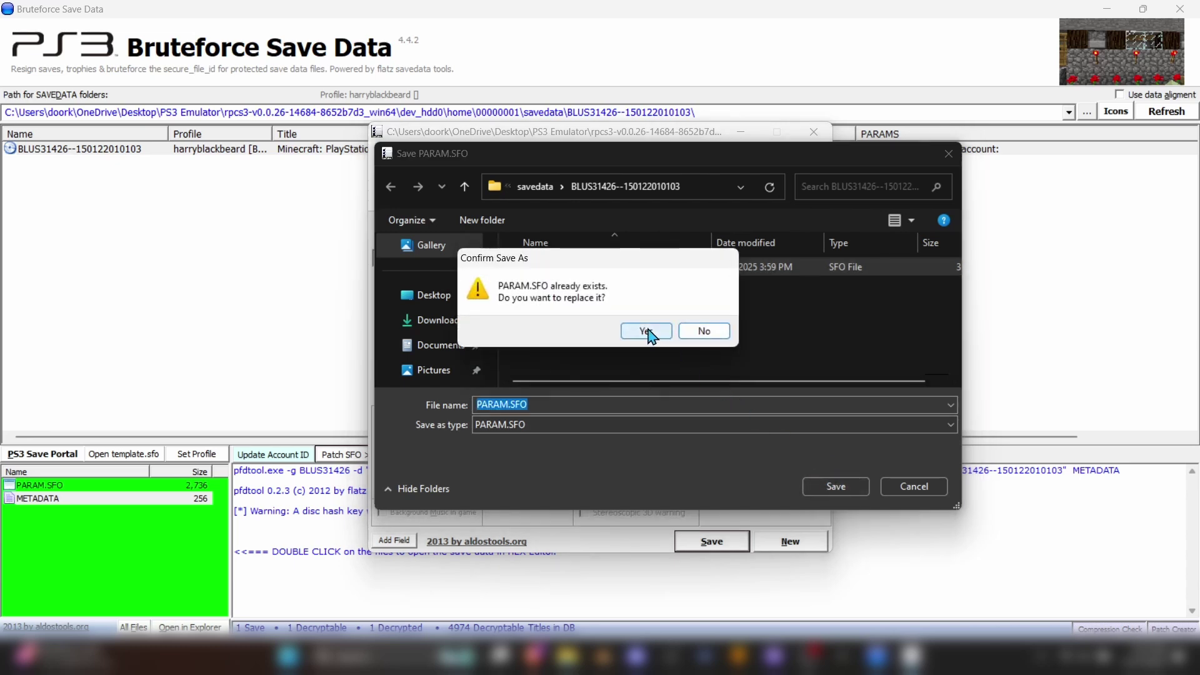
left_click(647, 331)
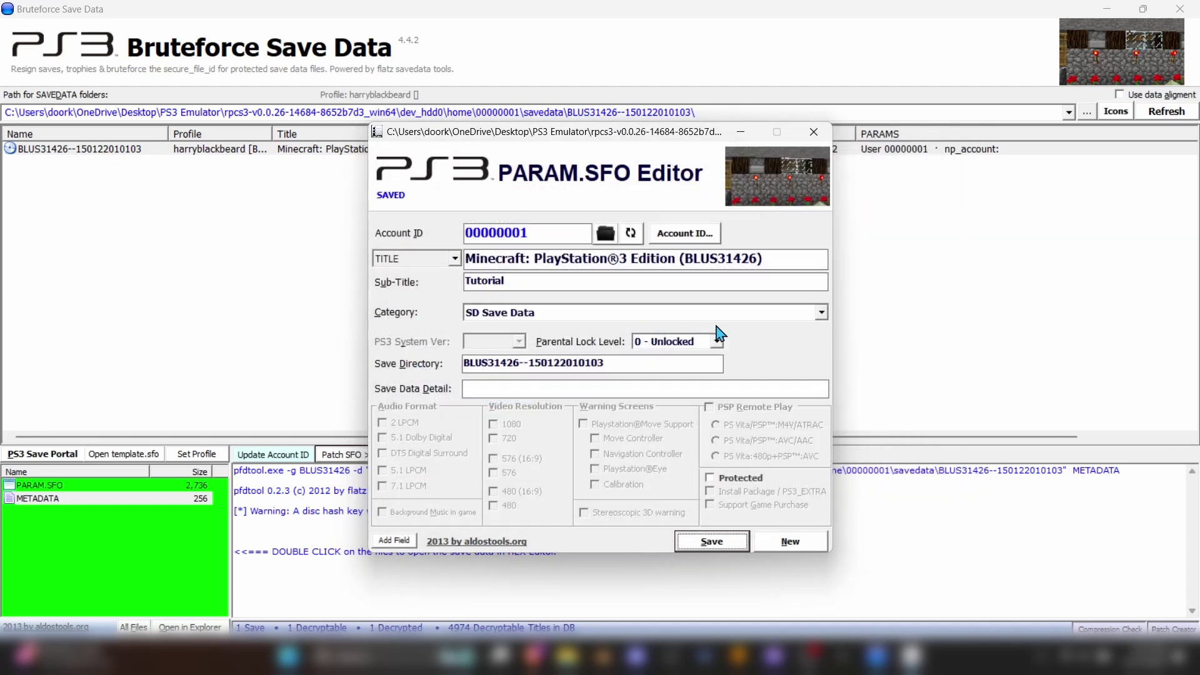
left_click(816, 133)
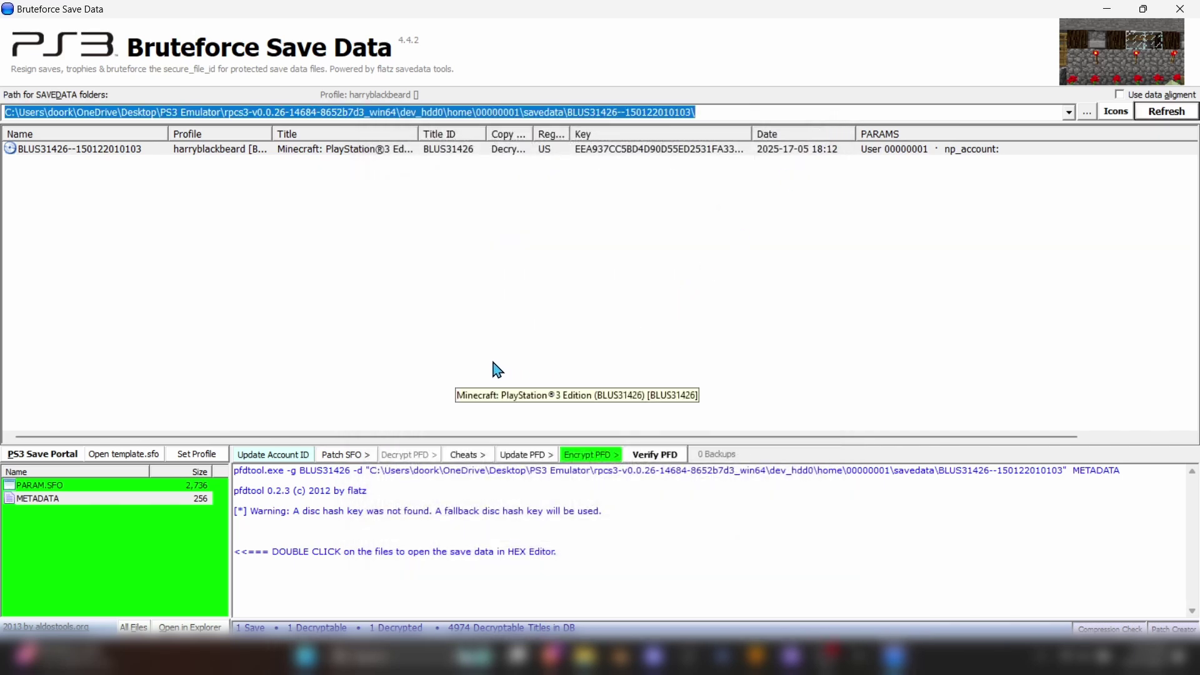
Step: Re-apply the pasted title ID through Patch SFO, then exit the tool leaving the save decrypted
left_click(344, 456)
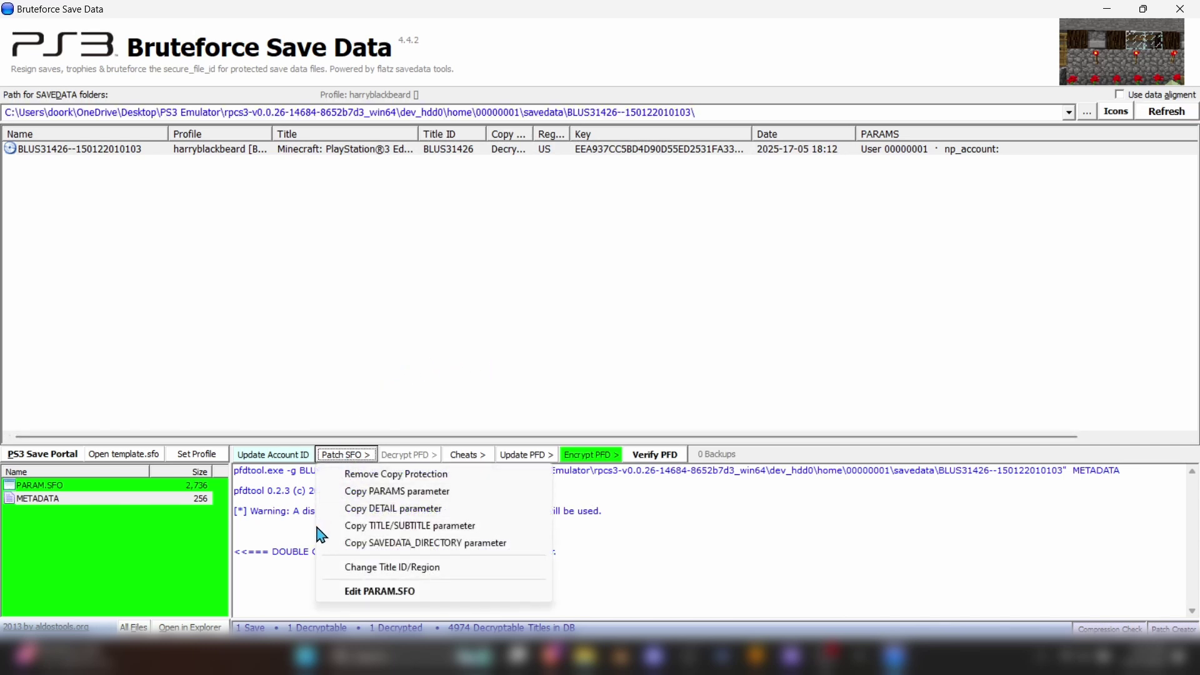
left_click(464, 570)
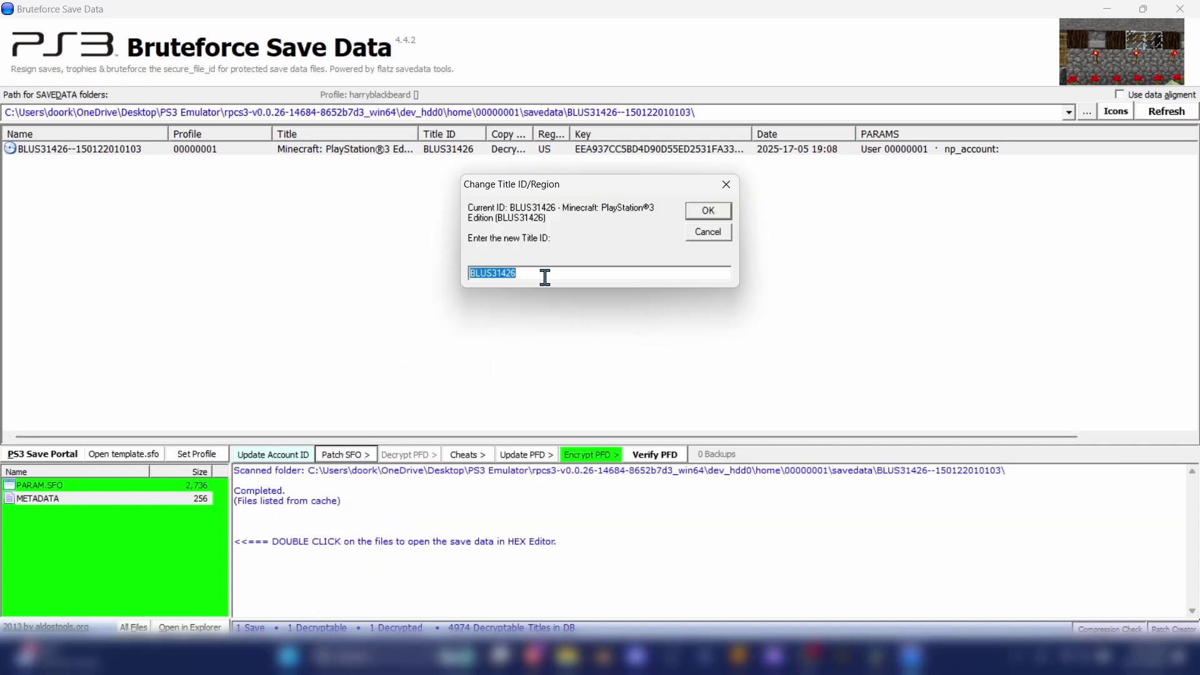
key("ctrl+v")
type("-")
left_click_drag(532, 273, 480, 273)
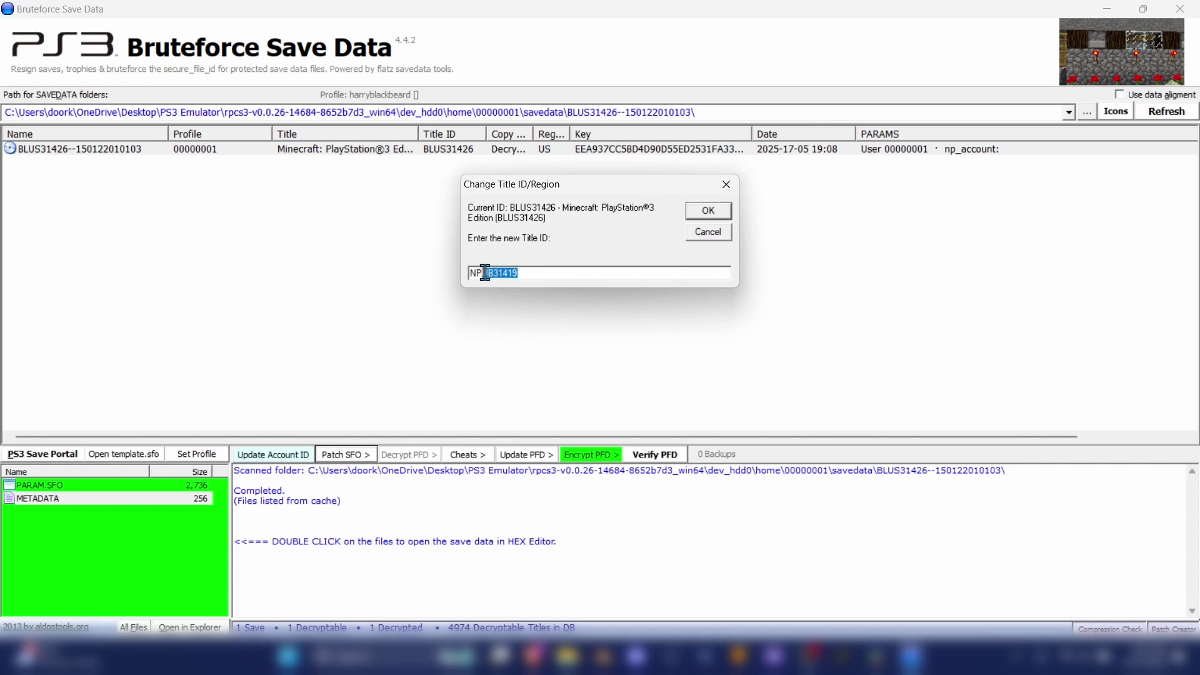
left_click(708, 212)
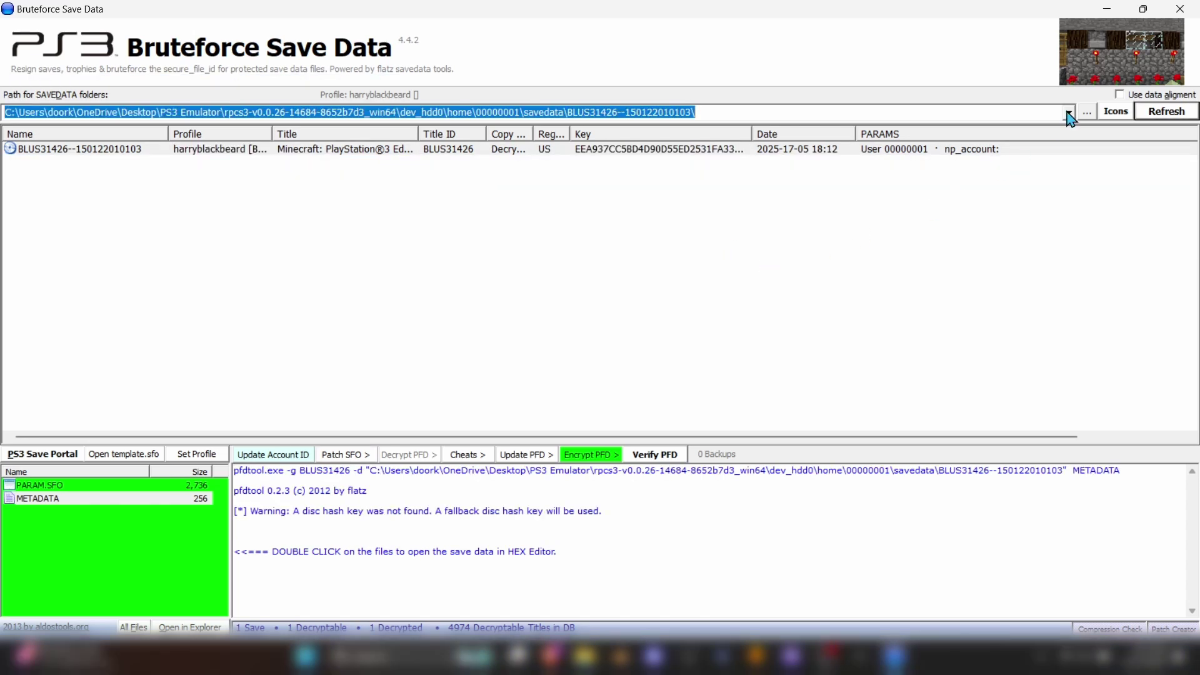
left_click(1180, 11)
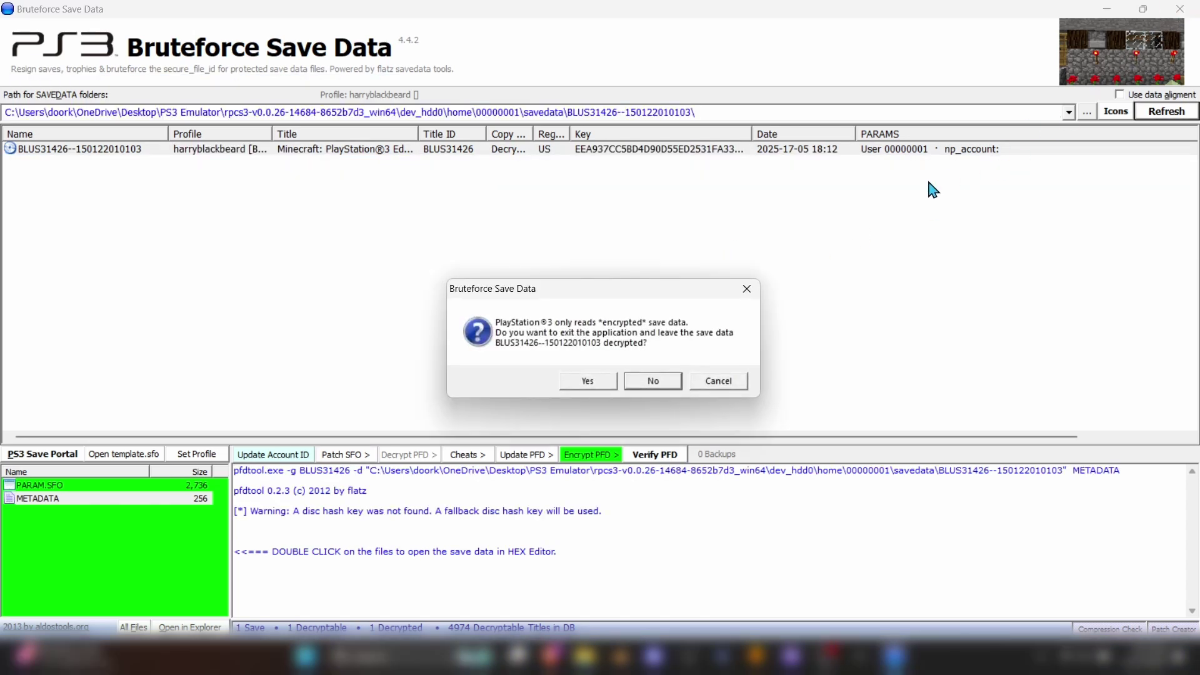
left_click(602, 383)
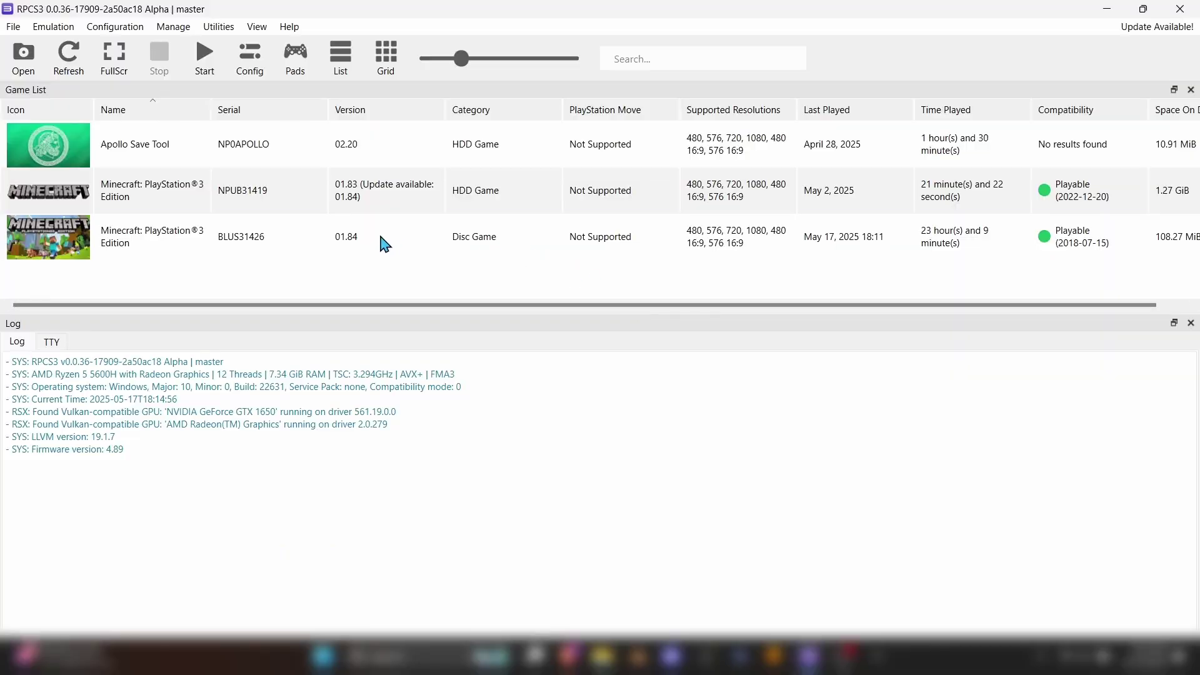
Step: Boot the Minecraft BLUS31426 disc game from the game list and switch it to fullscreen
left_click(383, 243)
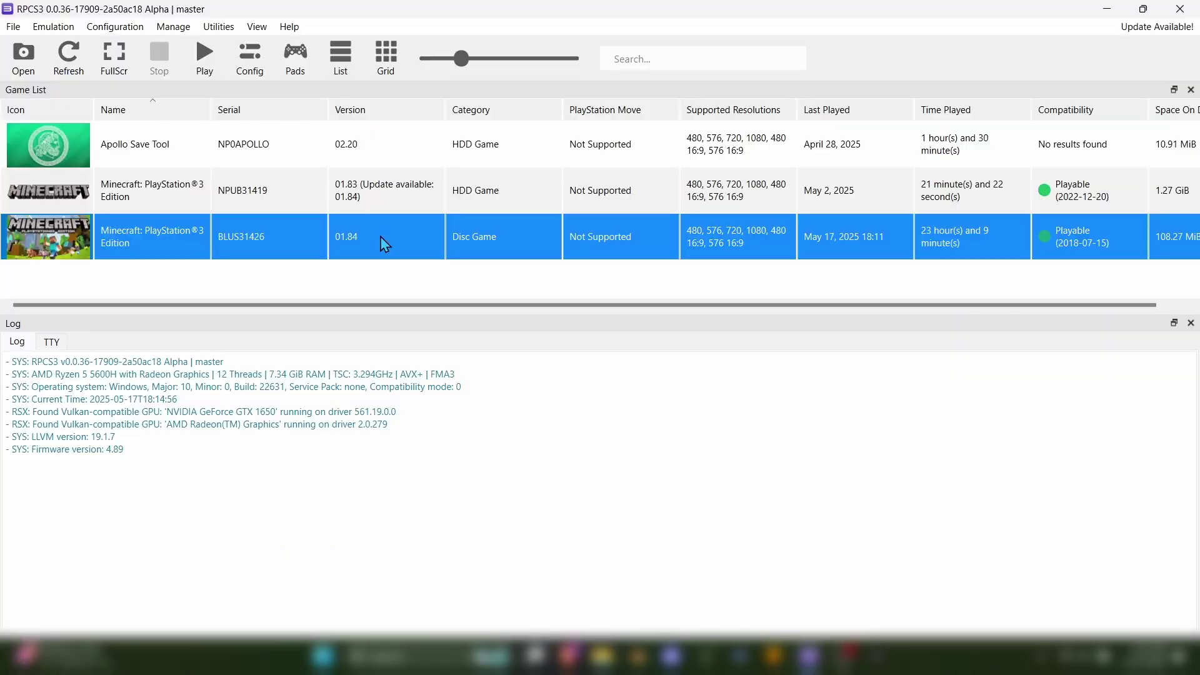
double_click(380, 236)
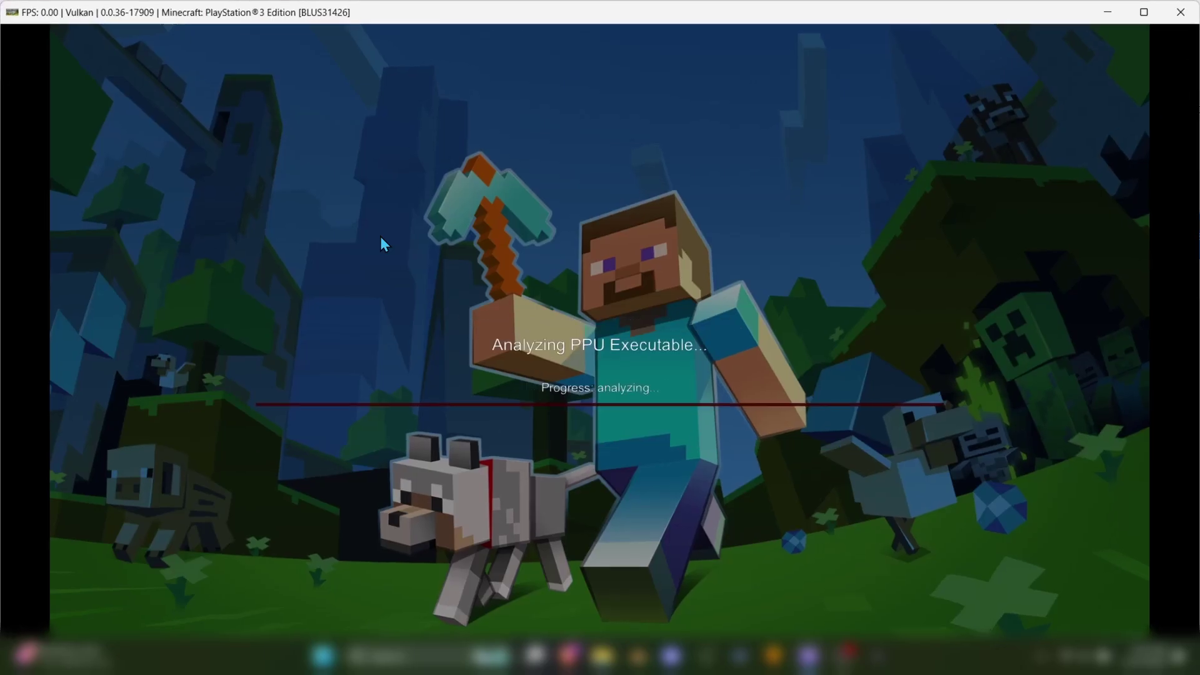
double_click(427, 261)
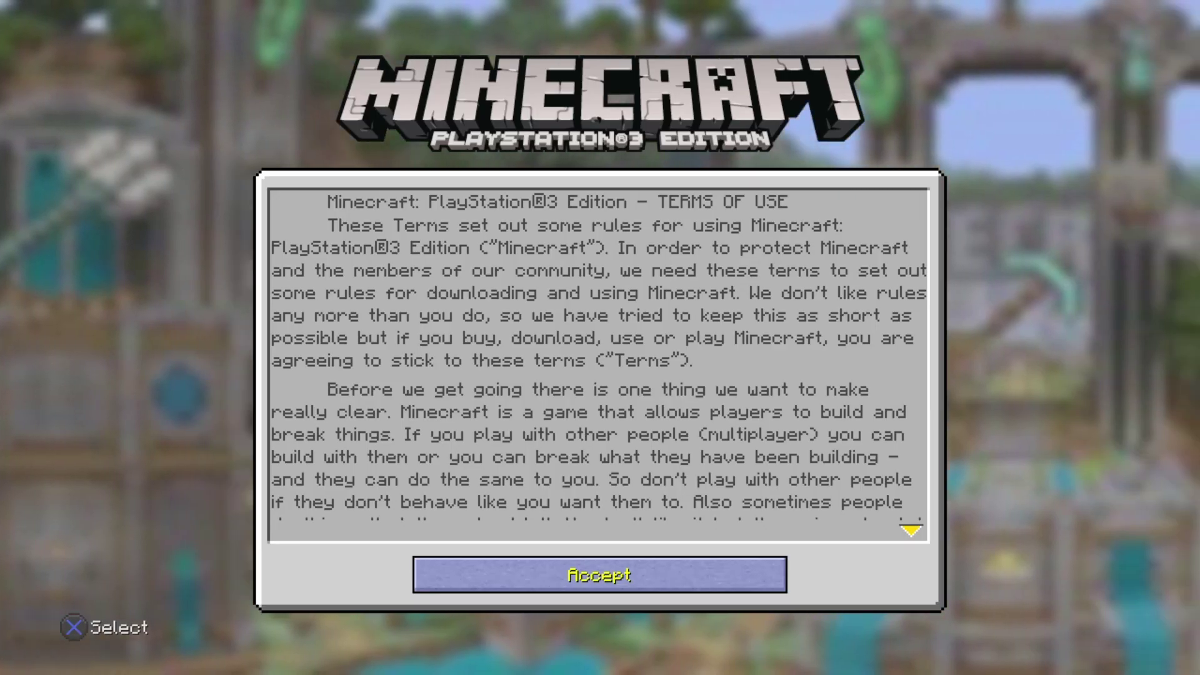
Step: Accept the terms, load the Tutorial world, fly above the house and island, and check the inventory
key("x")
key("x")
key("x")
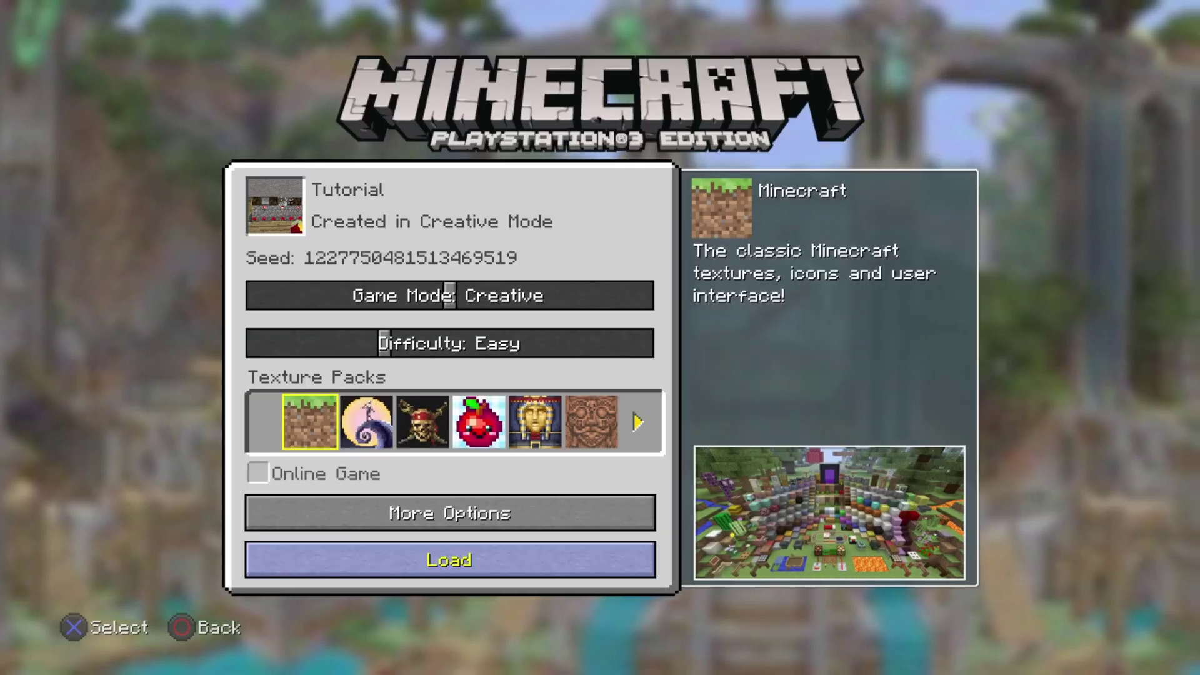
key("x")
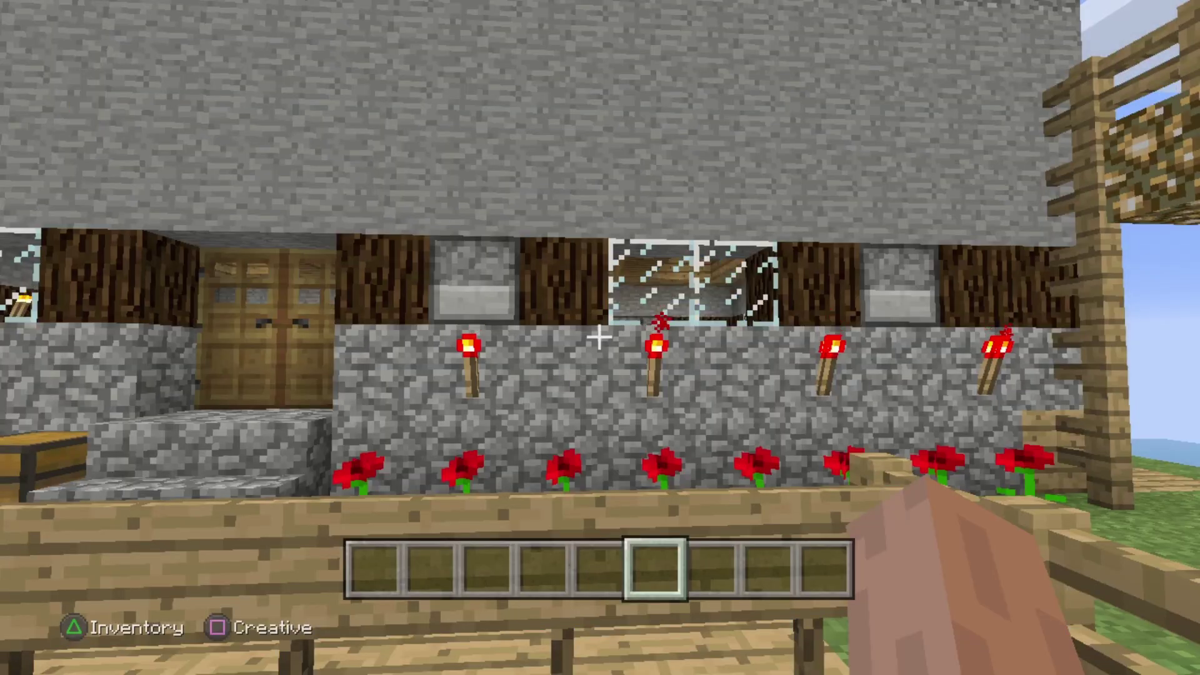
key("s")
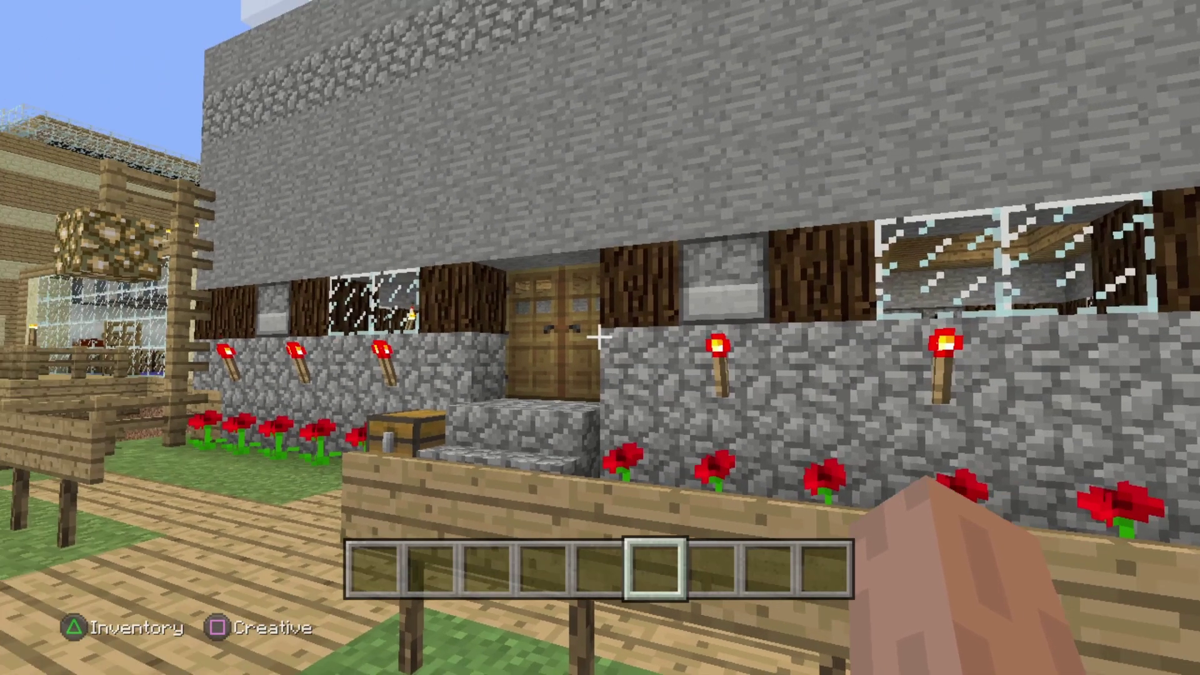
key("space")
key("space")
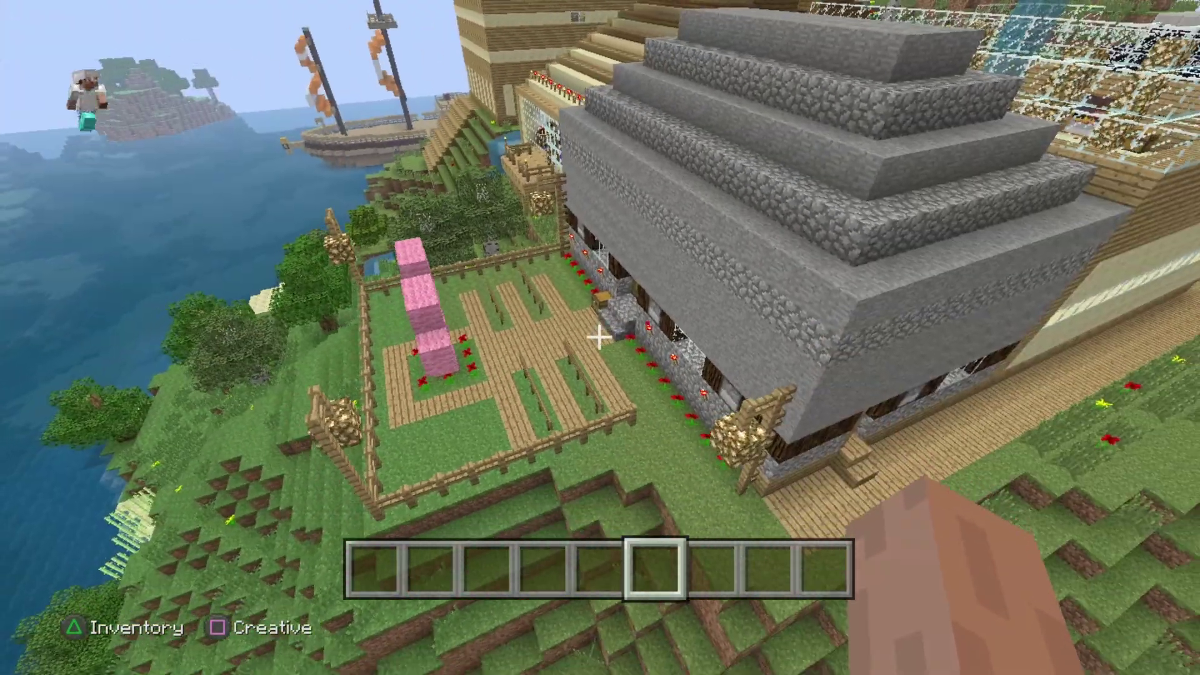
key("space")
key("e")
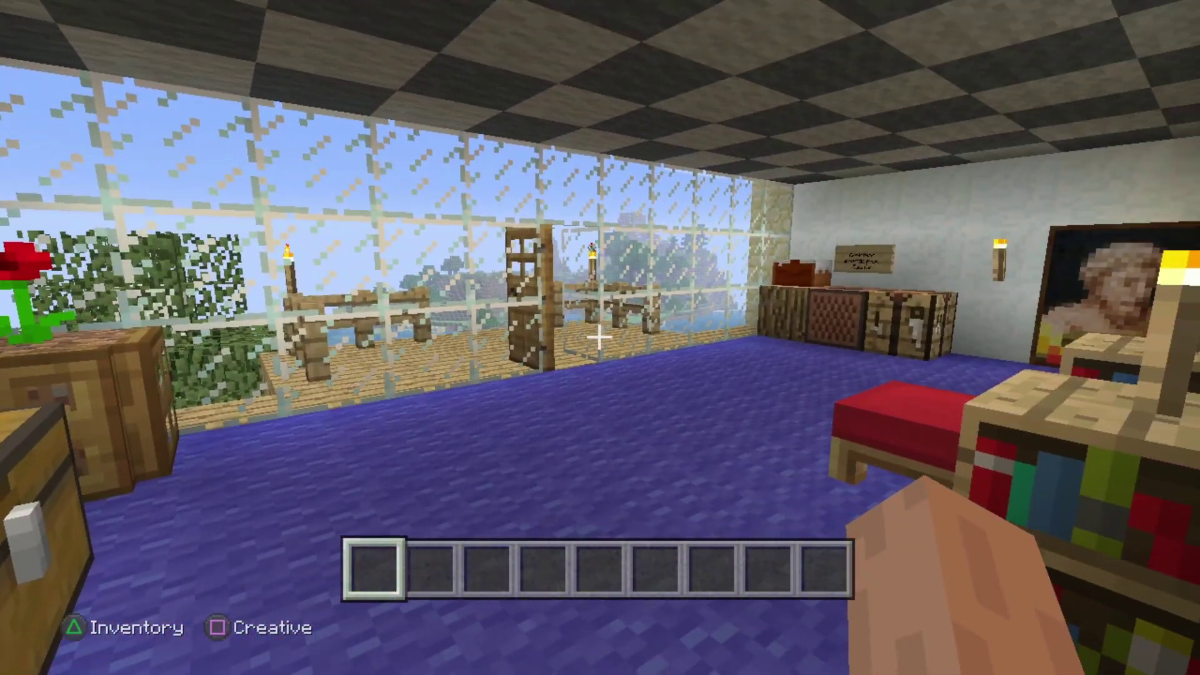
Step: Walk inside the house past the cake, sign, workbench, torch and painting toward the window
key("w")
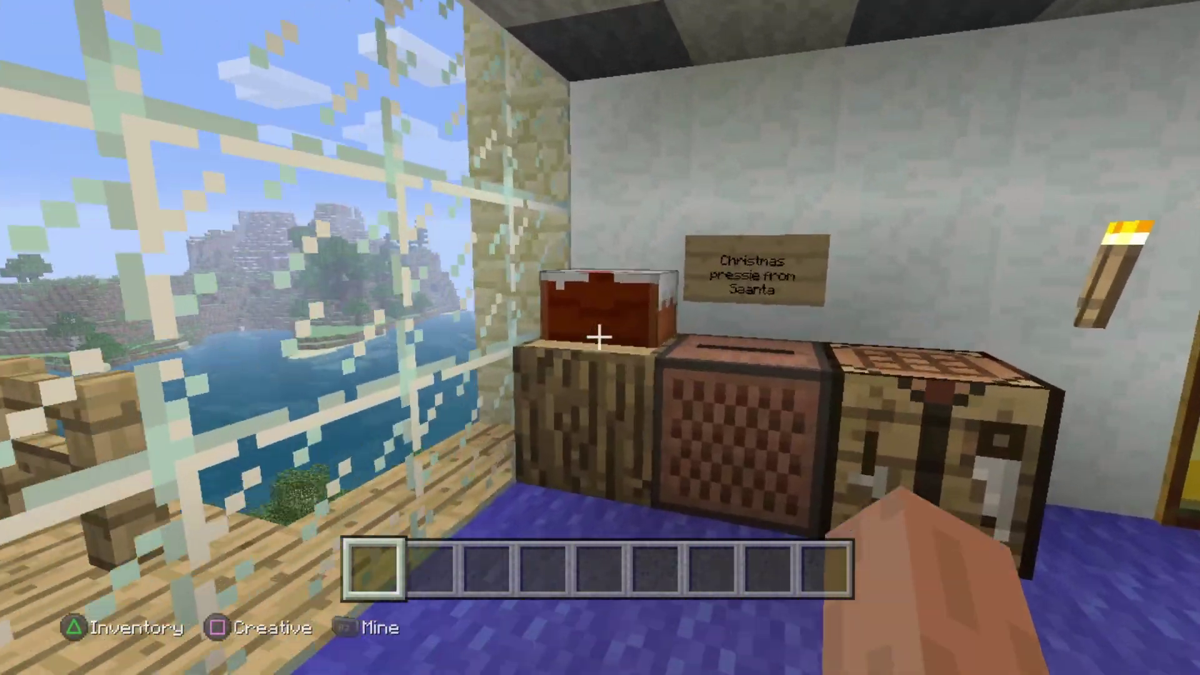
key("d")
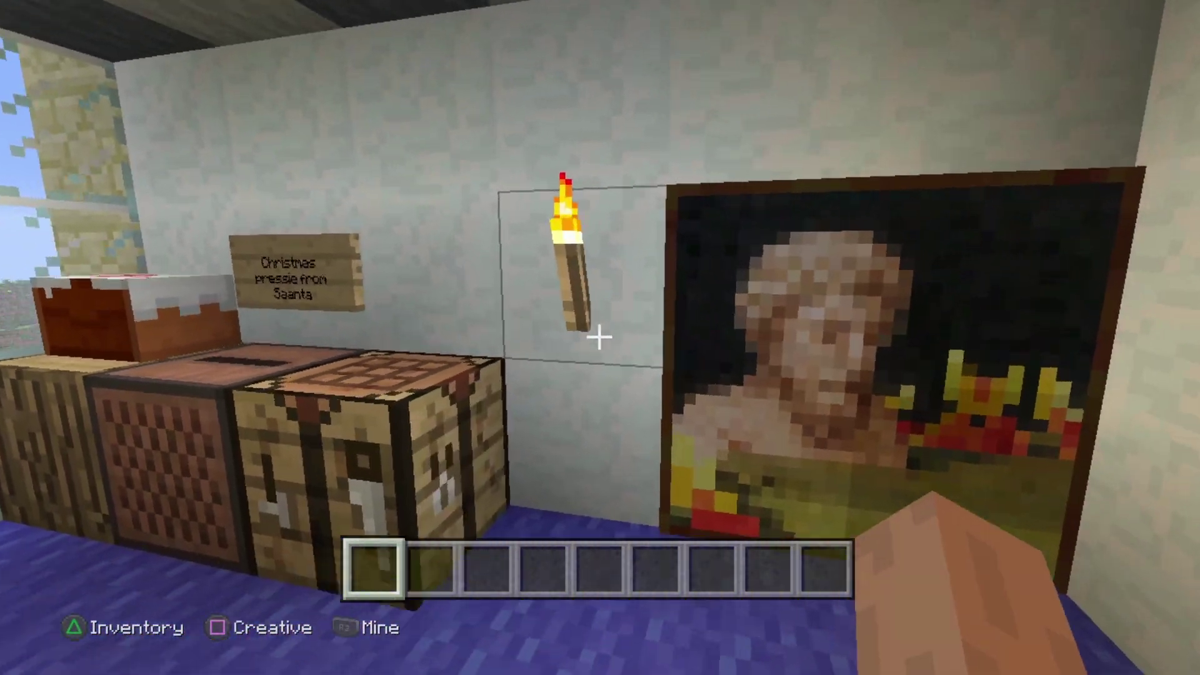
key("d")
key("a")
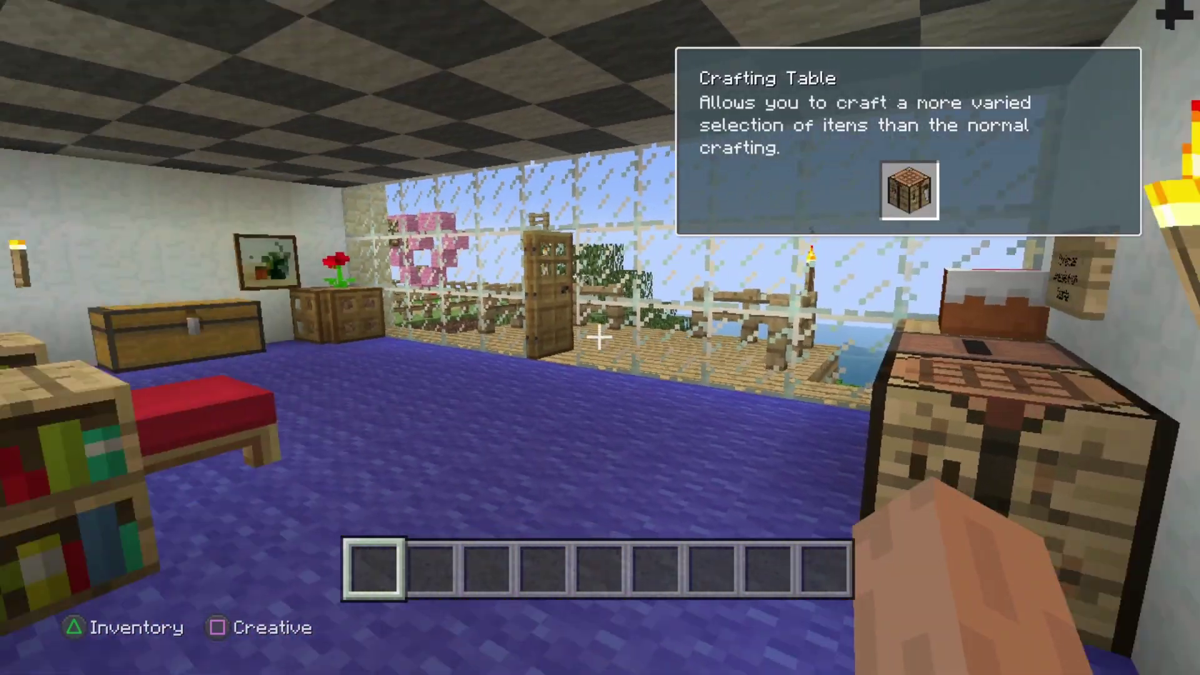